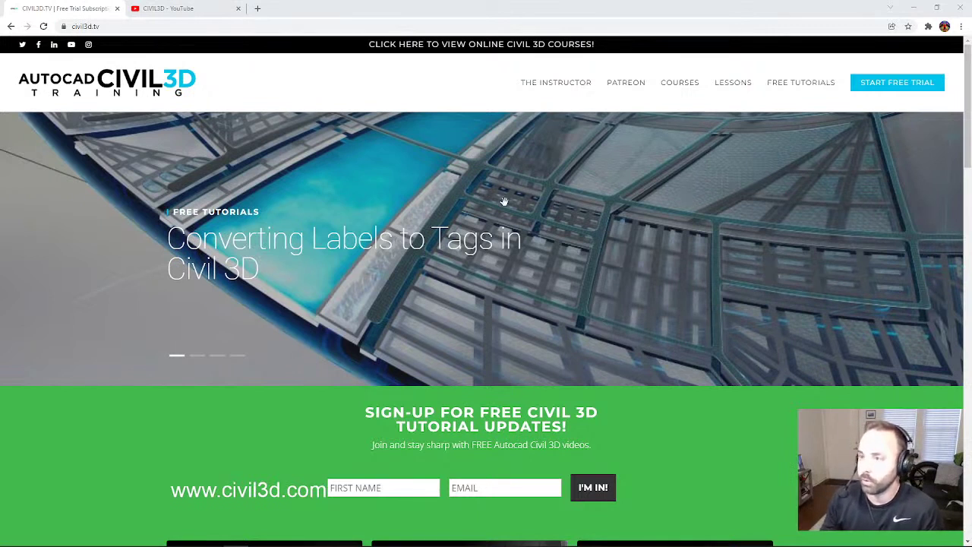
- Open the instructor page of civil3d.tv and look through its introduction and question section
{"action": "left_click", "coordinate": [118, 26]}
{"action": "left_click", "coordinate": [131, 25]}
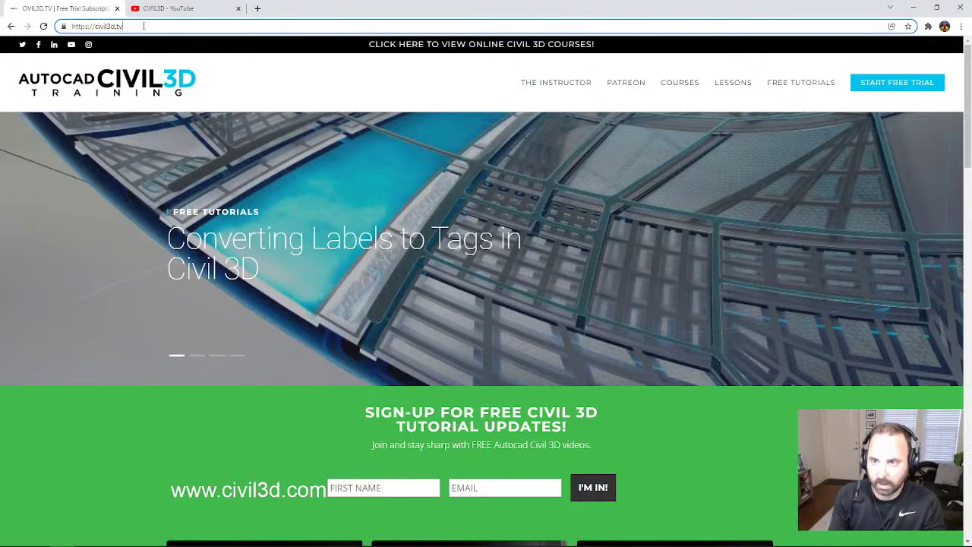
{"action": "left_click", "coordinate": [556, 86]}
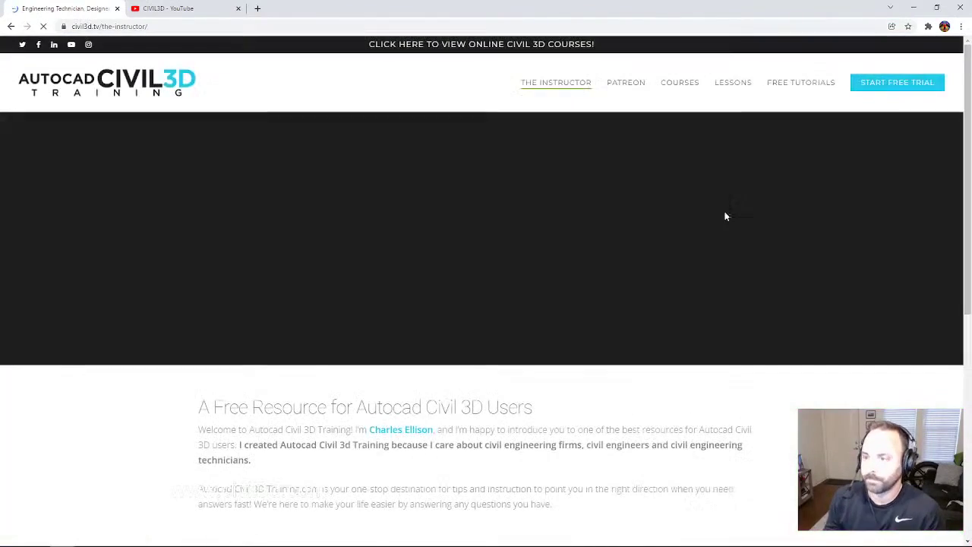
{"action": "scroll", "coordinate": [874, 281], "scroll_direction": "down", "scroll_amount": 5}
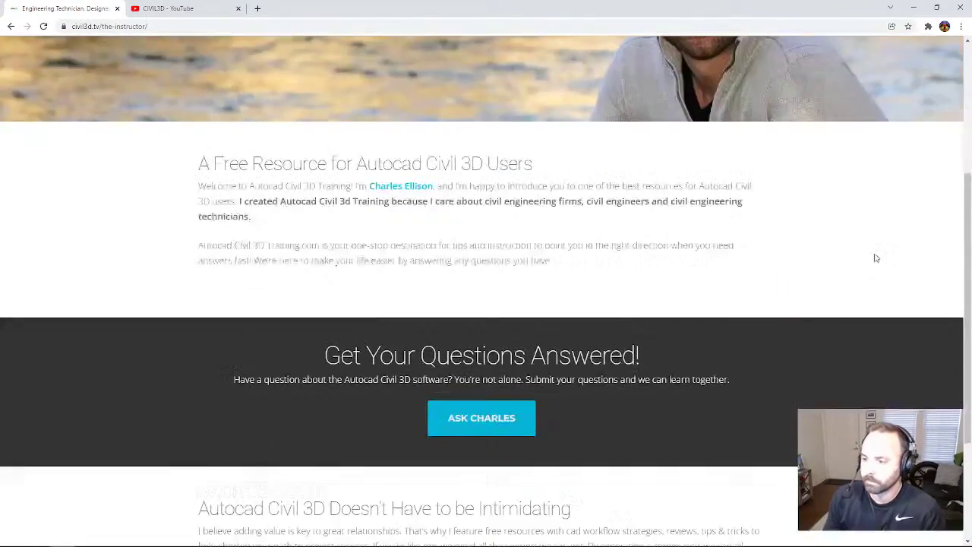
{"action": "scroll", "coordinate": [877, 269], "scroll_direction": "down", "scroll_amount": 1}
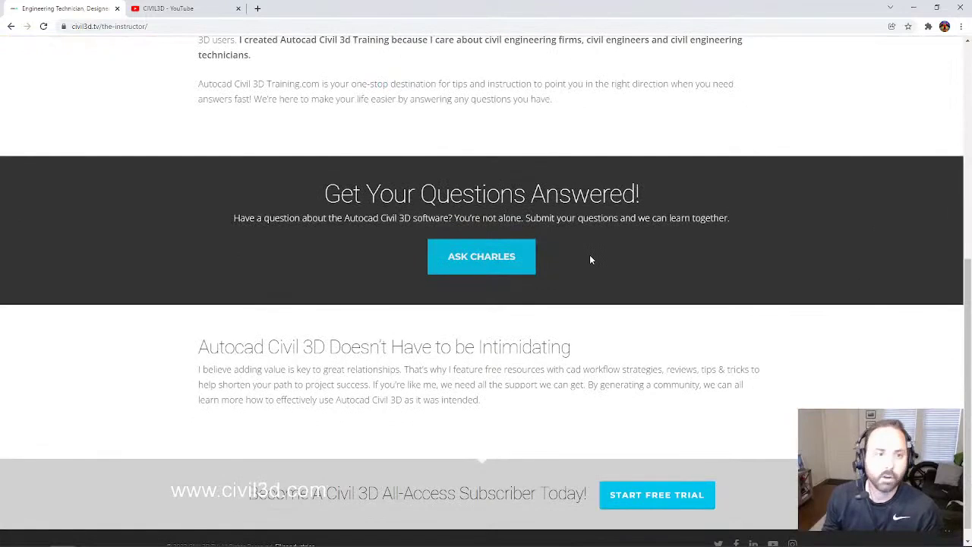
- Open the instructor's question form and review its fields from the contact details to the message and opt-in
{"action": "left_click", "coordinate": [495, 262]}
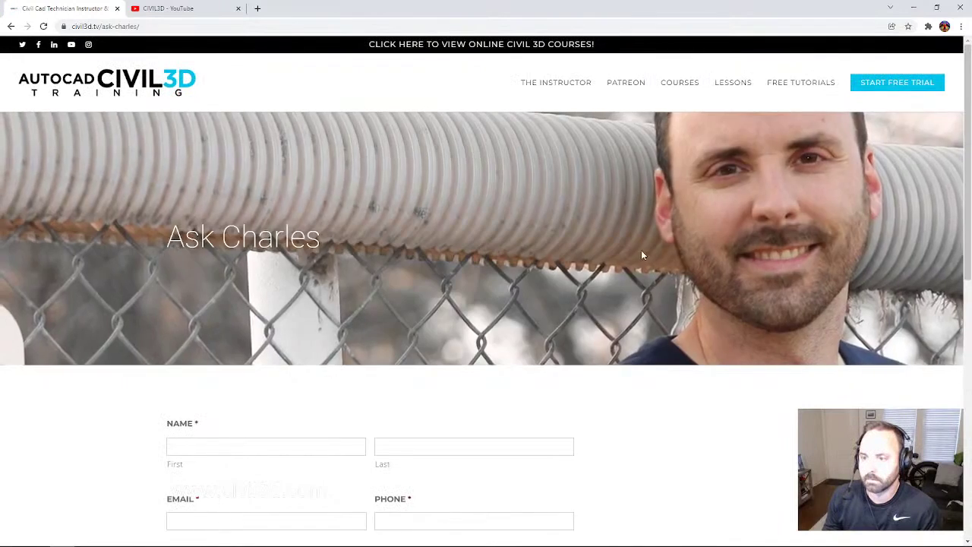
{"action": "scroll", "coordinate": [702, 243], "scroll_direction": "down", "scroll_amount": 6}
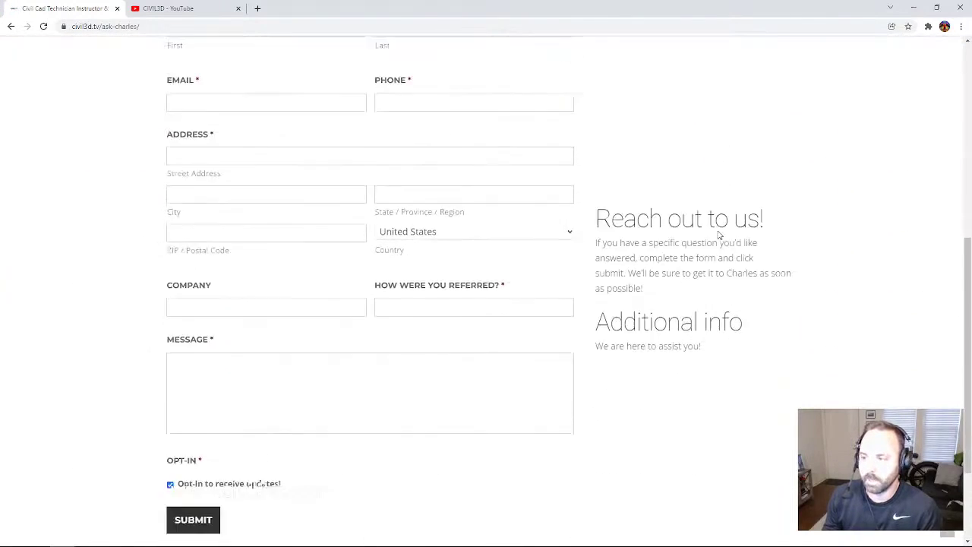
{"action": "scroll", "coordinate": [720, 238], "scroll_direction": "up", "scroll_amount": 7}
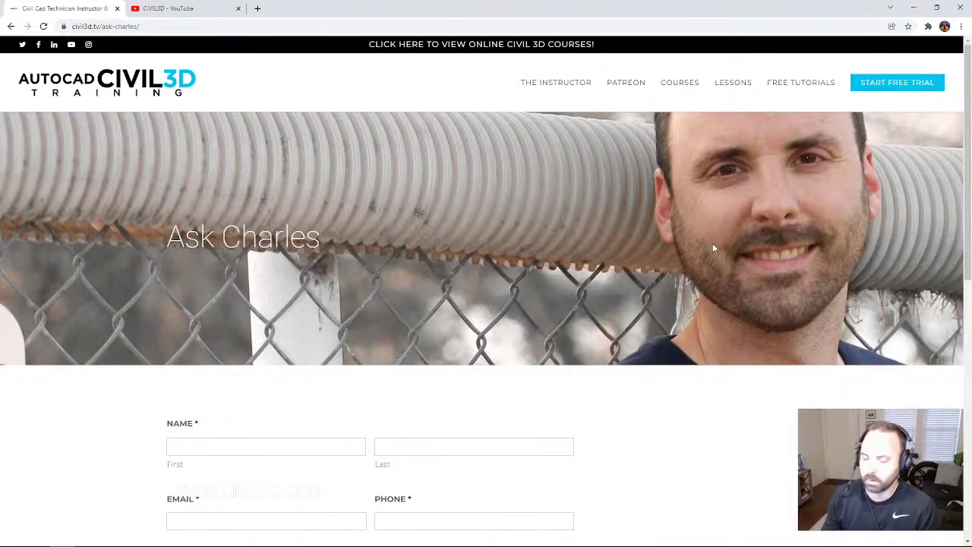
- Return to the site's home page and view the tutorial update sign-up and the free tutorials below it
{"action": "left_click", "coordinate": [146, 89]}
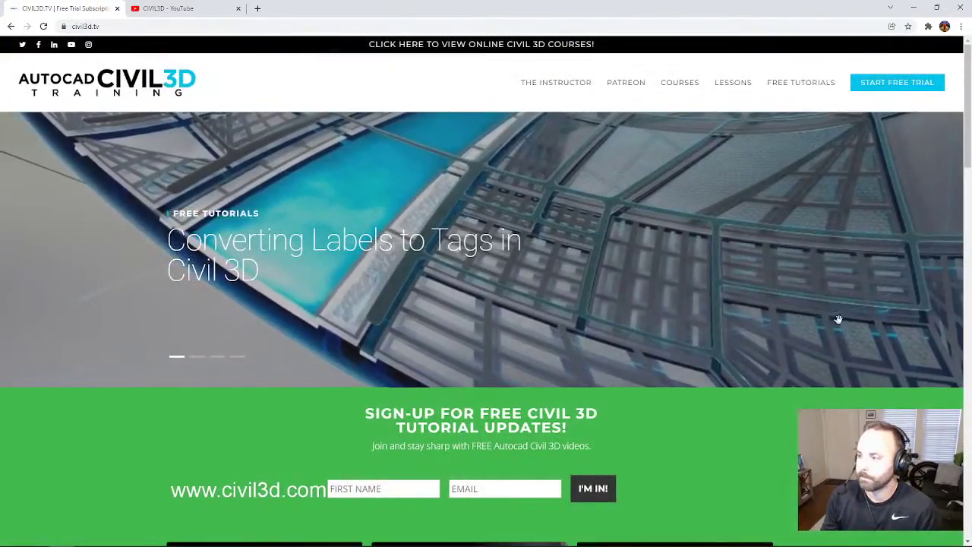
{"action": "scroll", "coordinate": [862, 293], "scroll_direction": "down", "scroll_amount": 3}
{"action": "scroll", "coordinate": [862, 293], "scroll_direction": "down", "scroll_amount": 1}
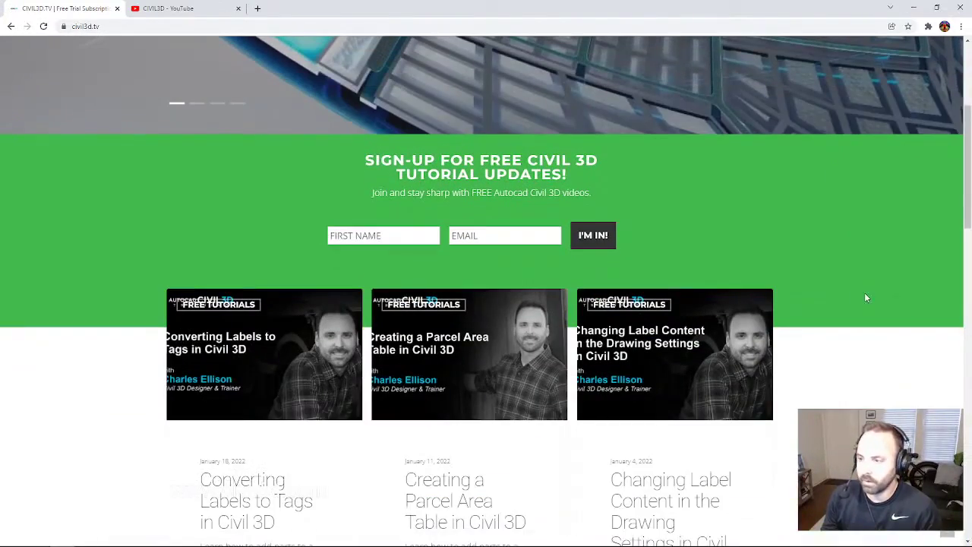
{"action": "scroll", "coordinate": [864, 293], "scroll_direction": "up", "scroll_amount": 4}
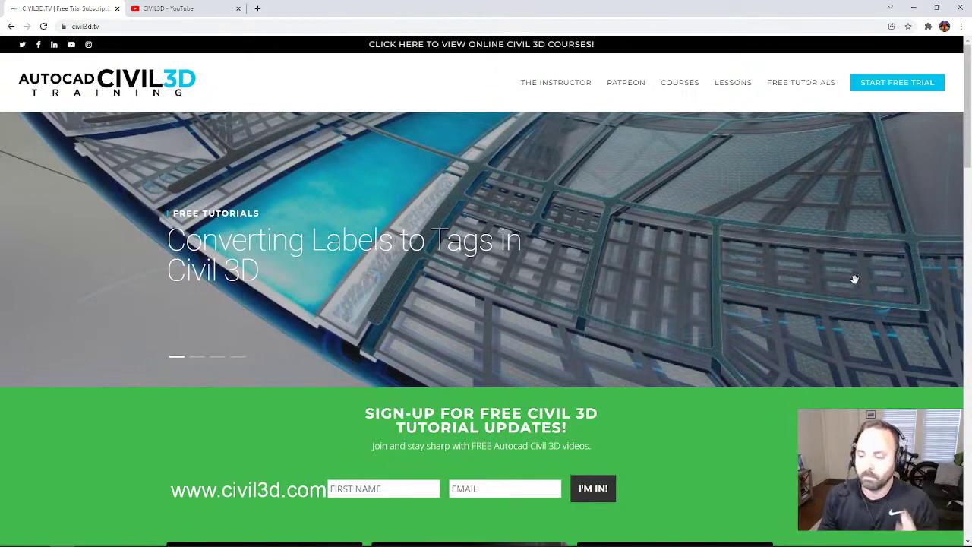
- Open the free tutorial "Converting Labels to Tags in Civil 3D" from the home page
{"action": "scroll", "coordinate": [817, 323], "scroll_direction": "down", "scroll_amount": 3}
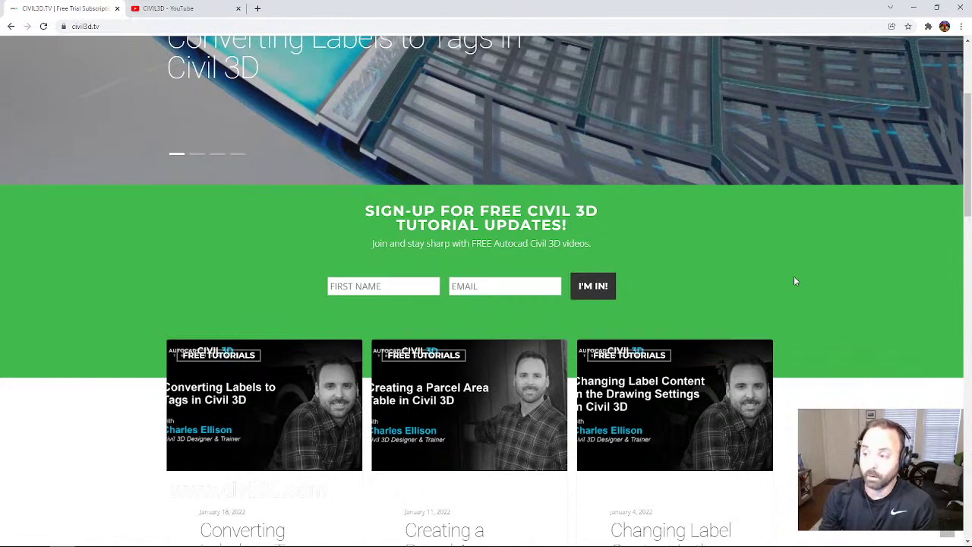
{"action": "scroll", "coordinate": [794, 281], "scroll_direction": "down", "scroll_amount": 3}
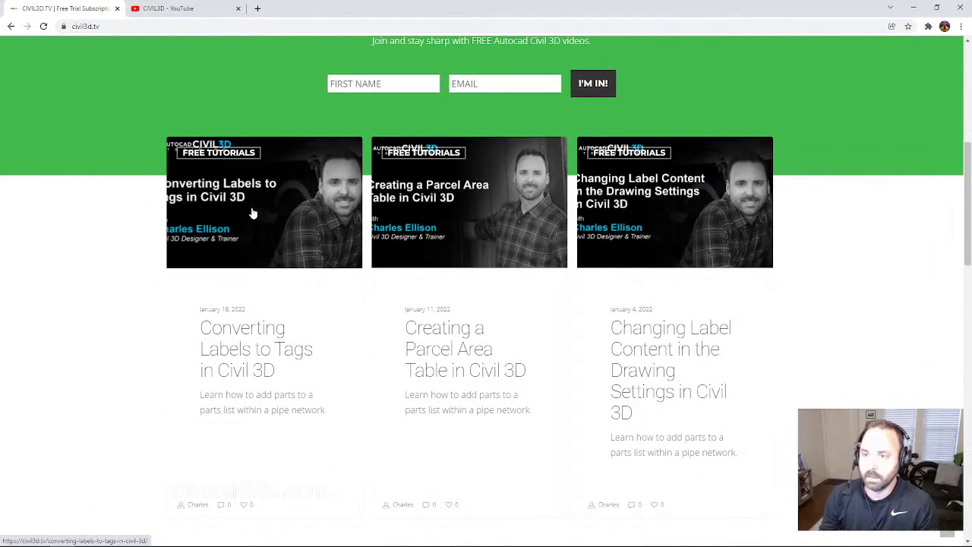
{"action": "left_click", "coordinate": [317, 244]}
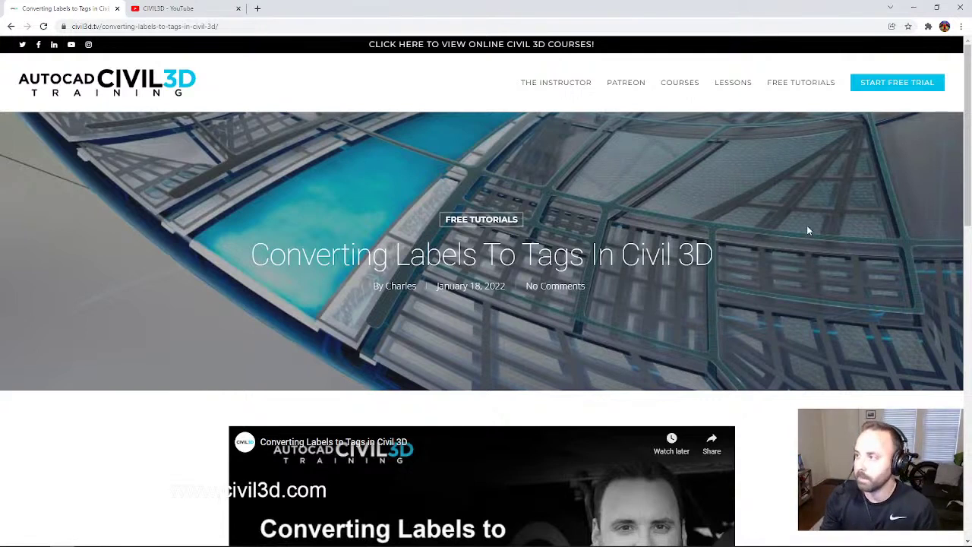
- Start the free trial, dismiss the advertisement, and open the checkout for the Civil 3D All-Access Subscription
{"action": "left_click", "coordinate": [924, 91]}
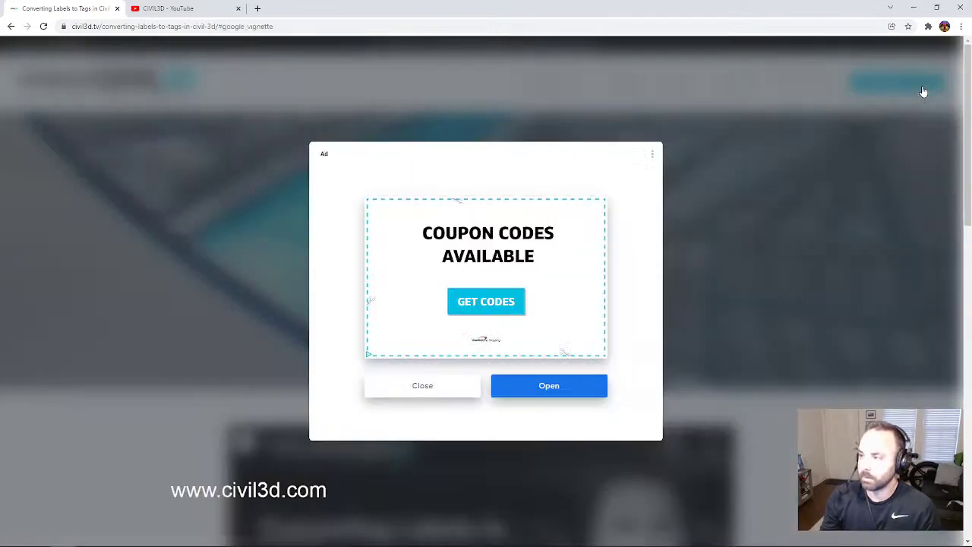
{"action": "left_click", "coordinate": [423, 388]}
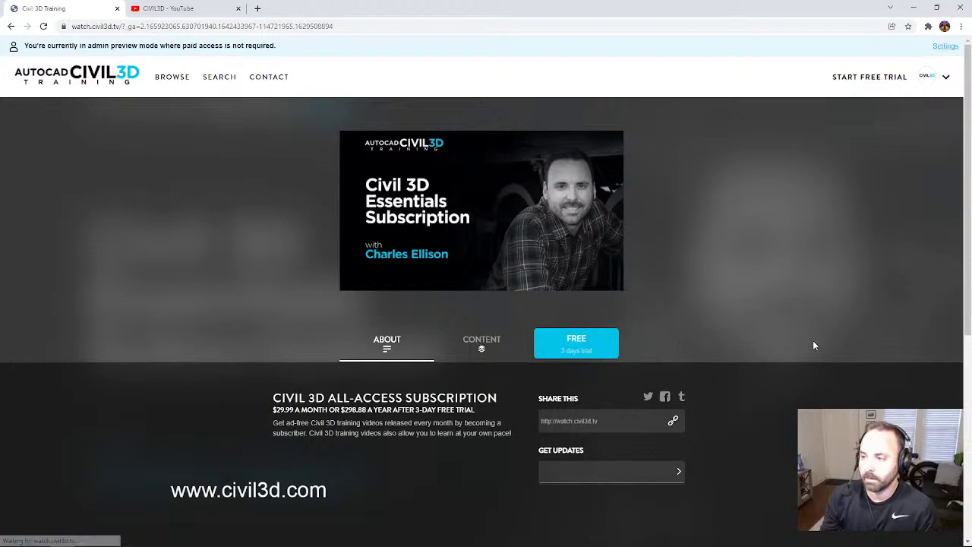
{"action": "left_click", "coordinate": [601, 350]}
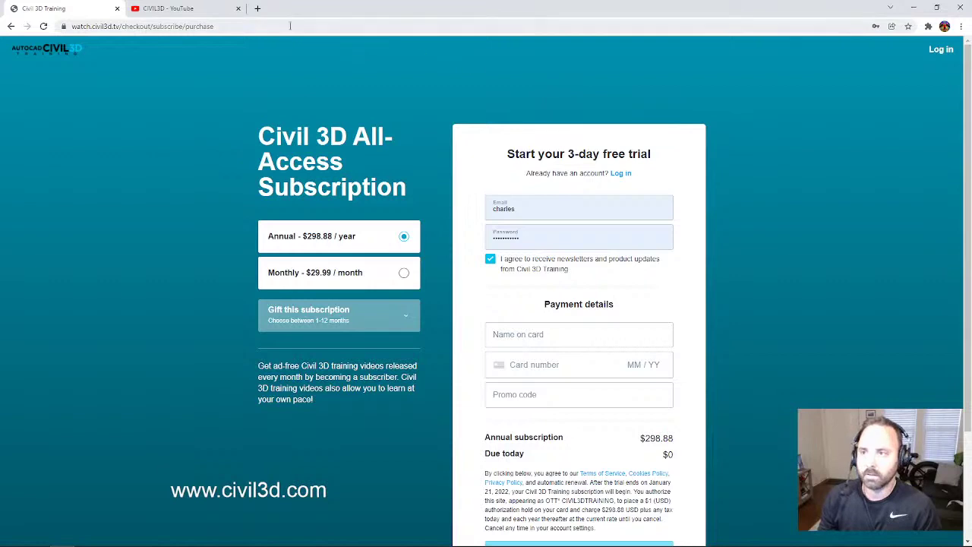
- Search for "cartoon mark youtube" in a new browser tab and open the Cartoon Mark channel
{"action": "left_click", "coordinate": [258, 8]}
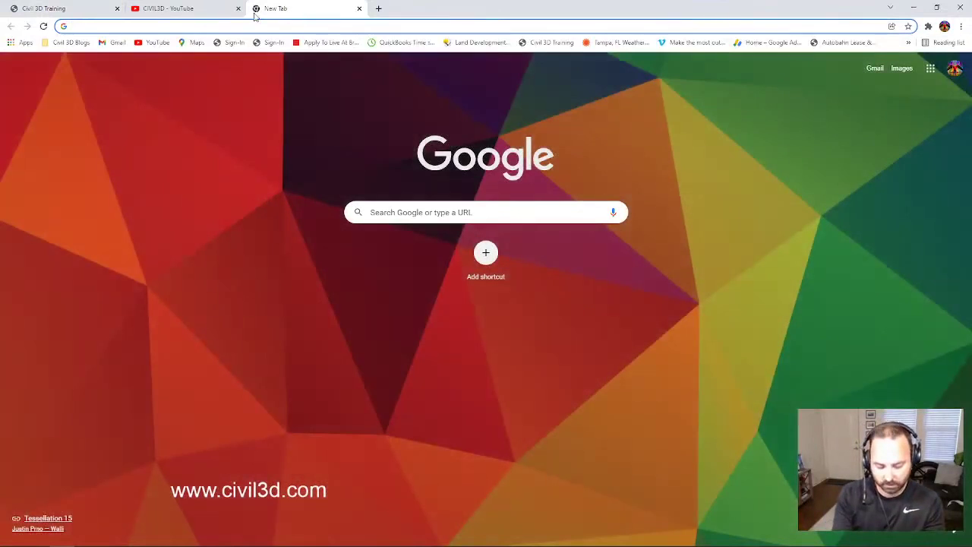
{"action": "type", "text": "cartoon m"}
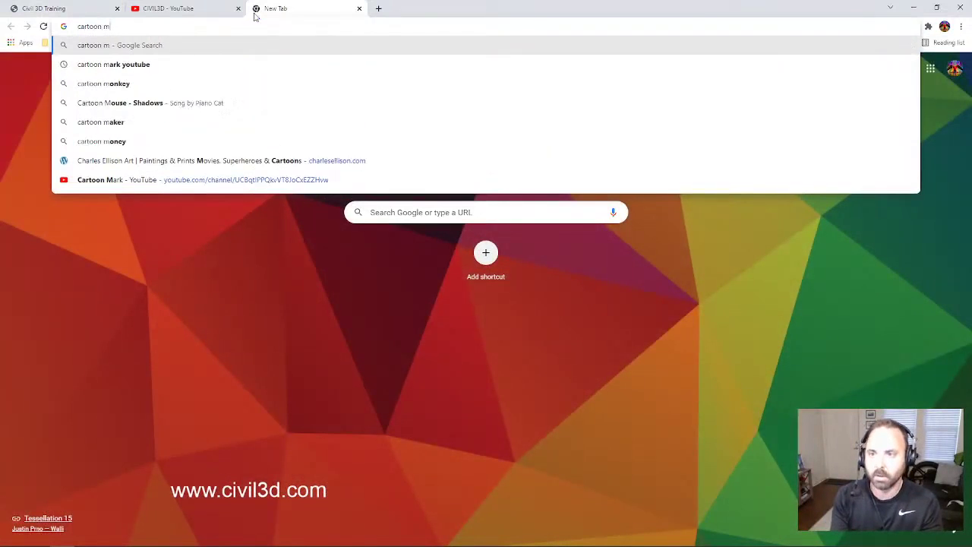
{"action": "key", "text": "Down"}
{"action": "key", "text": "Return"}
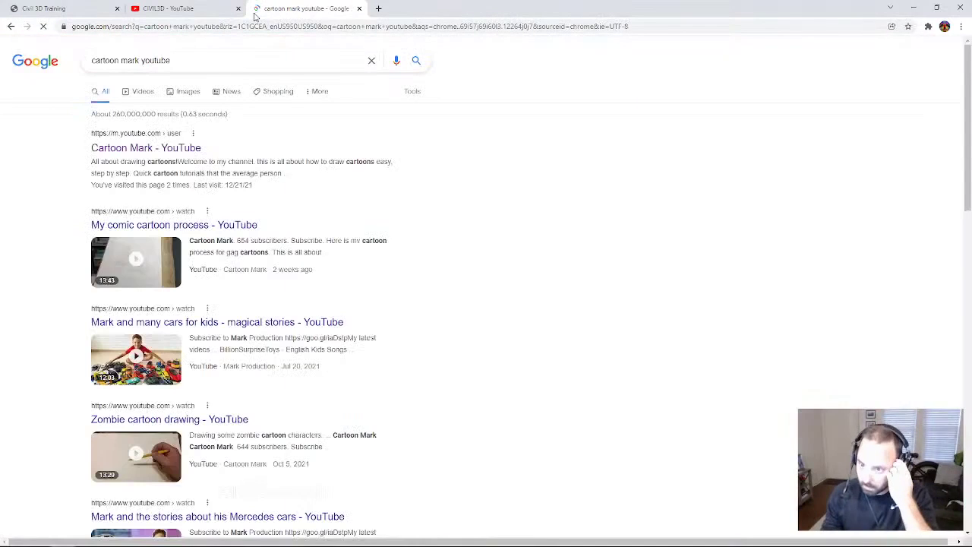
{"action": "left_click", "coordinate": [183, 150]}
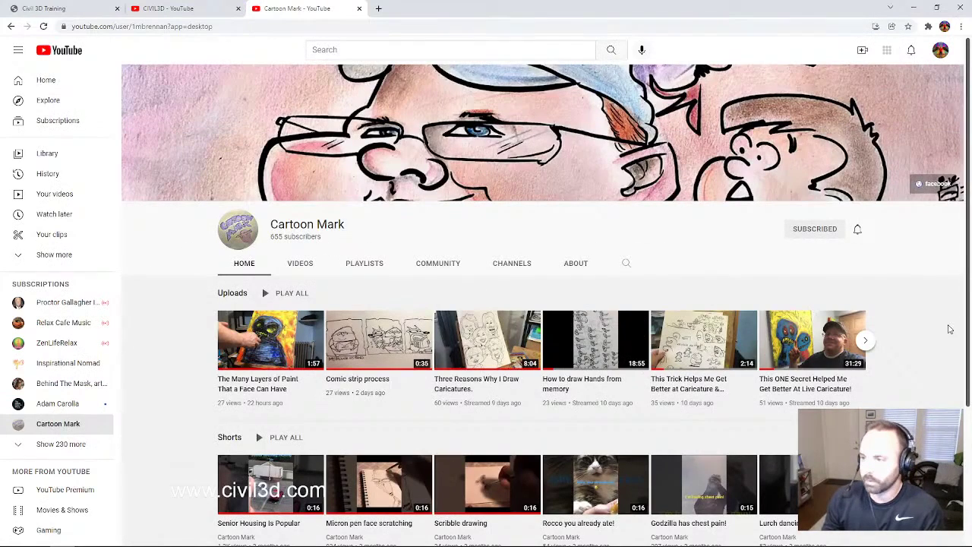
- Look over the Cartoon Mark channel's uploads and preview its most recent videos
{"action": "scroll", "coordinate": [928, 313], "scroll_direction": "down", "scroll_amount": 2}
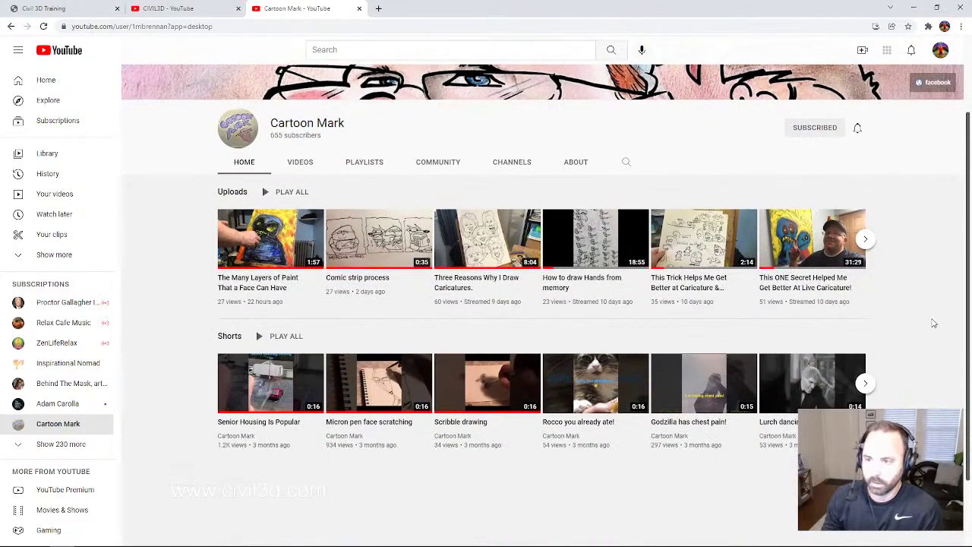
{"action": "mouse_move", "coordinate": [257, 303]}
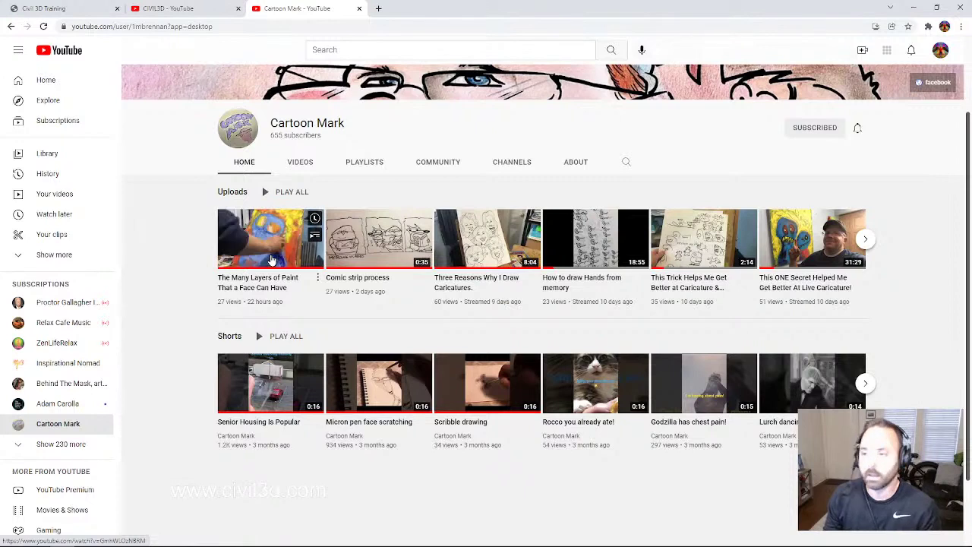
{"action": "mouse_move", "coordinate": [394, 253]}
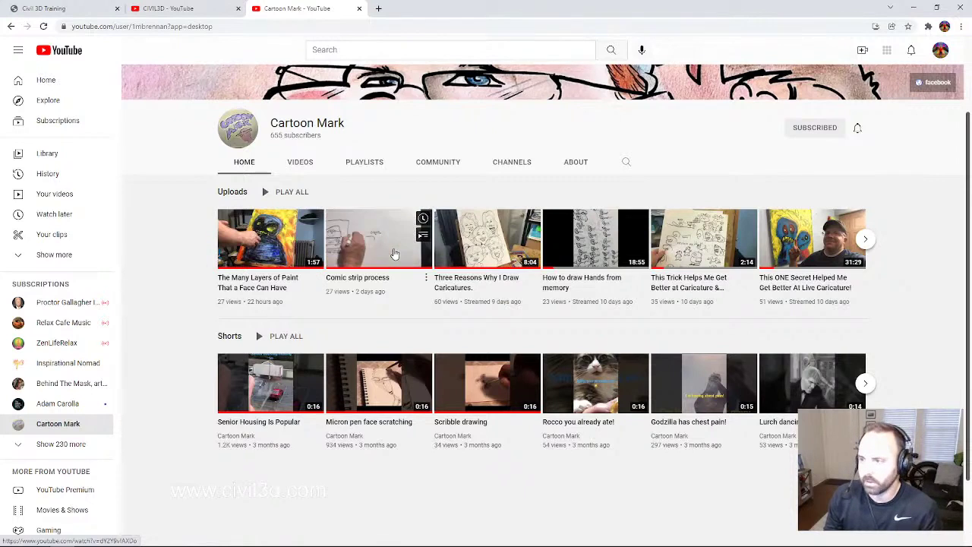
{"action": "mouse_move", "coordinate": [500, 252]}
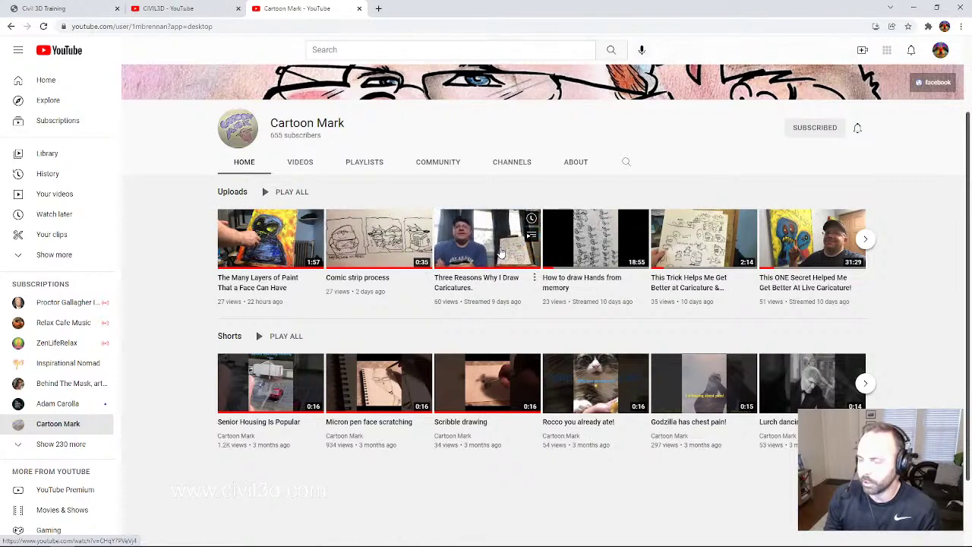
{"action": "mouse_move", "coordinate": [612, 249]}
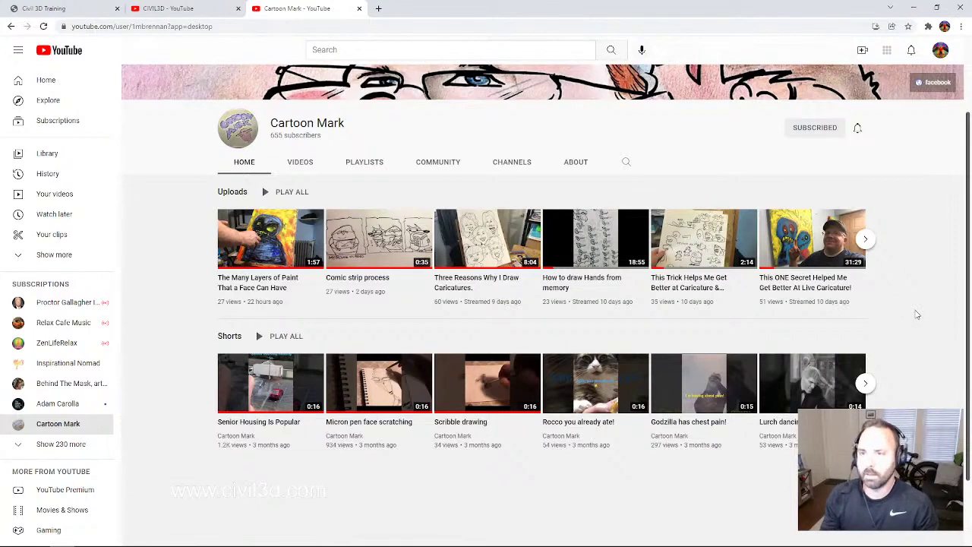
- Search for "inspirational nomad youtube" in another new tab and open the Inspirational Nomad channel's videos page
{"action": "left_click", "coordinate": [379, 8]}
{"action": "type", "text": "insp"}
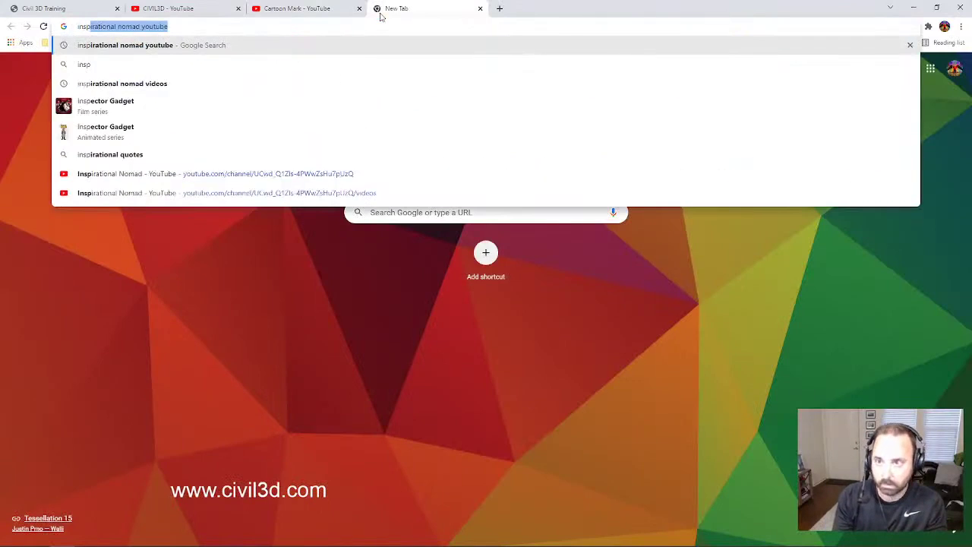
{"action": "key", "text": "Return"}
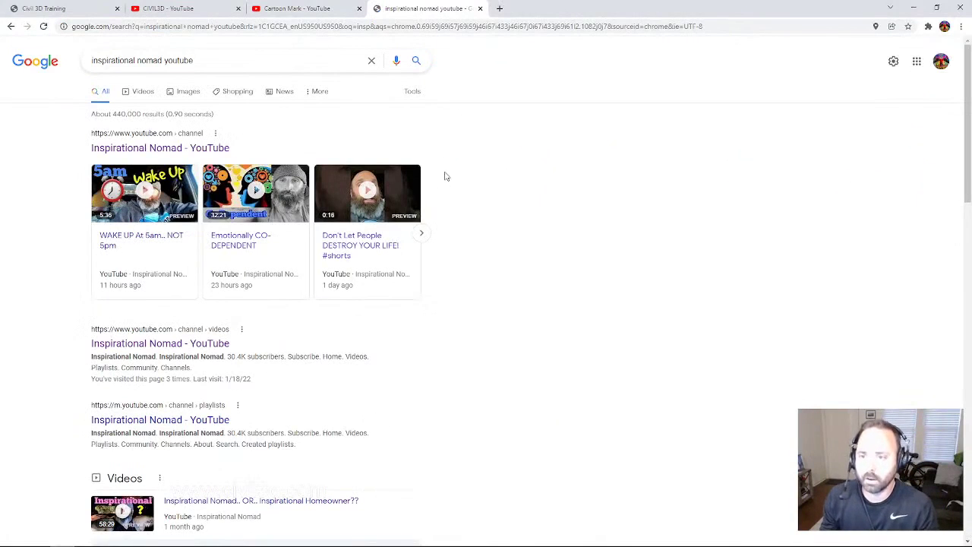
{"action": "left_click", "coordinate": [204, 345]}
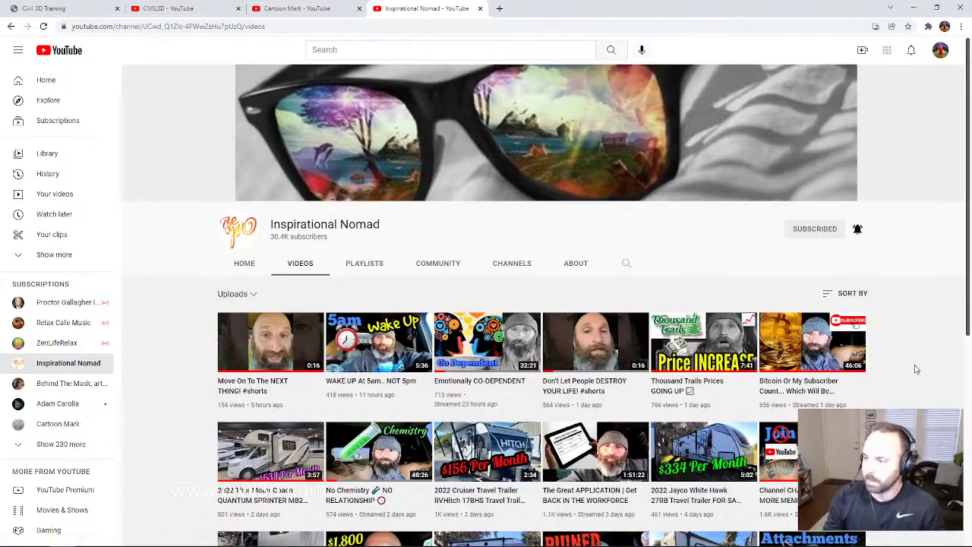
- Browse the Inspirational Nomad channel's uploaded videos and return to the start of the list
{"action": "scroll", "coordinate": [904, 353], "scroll_direction": "down", "scroll_amount": 3}
{"action": "scroll", "coordinate": [900, 334], "scroll_direction": "down", "scroll_amount": 10}
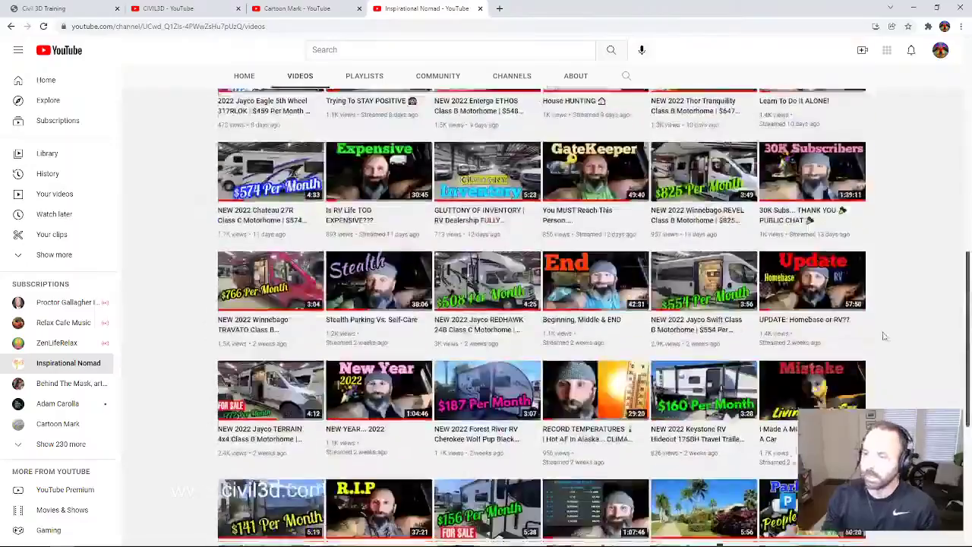
{"action": "scroll", "coordinate": [874, 325], "scroll_direction": "down", "scroll_amount": 15}
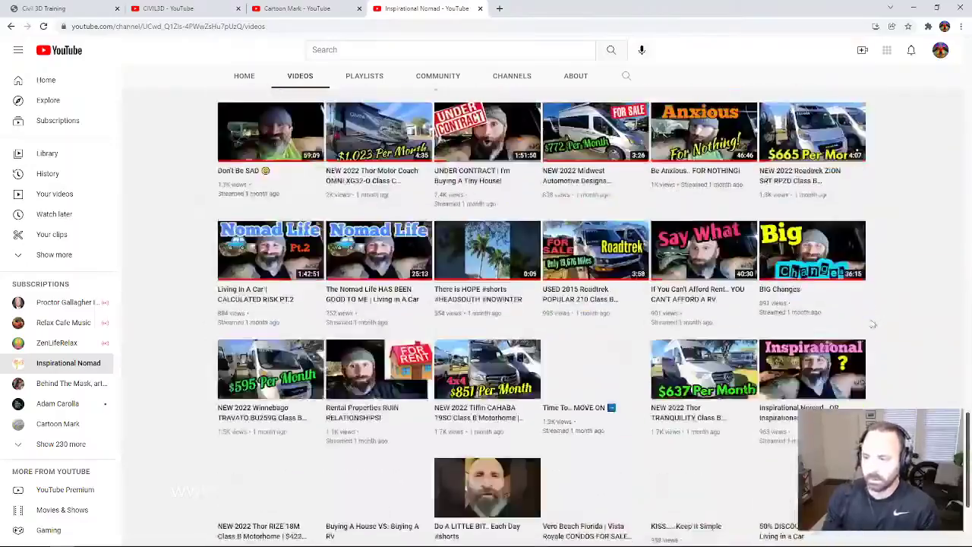
{"action": "scroll", "coordinate": [866, 319], "scroll_direction": "up", "scroll_amount": 20}
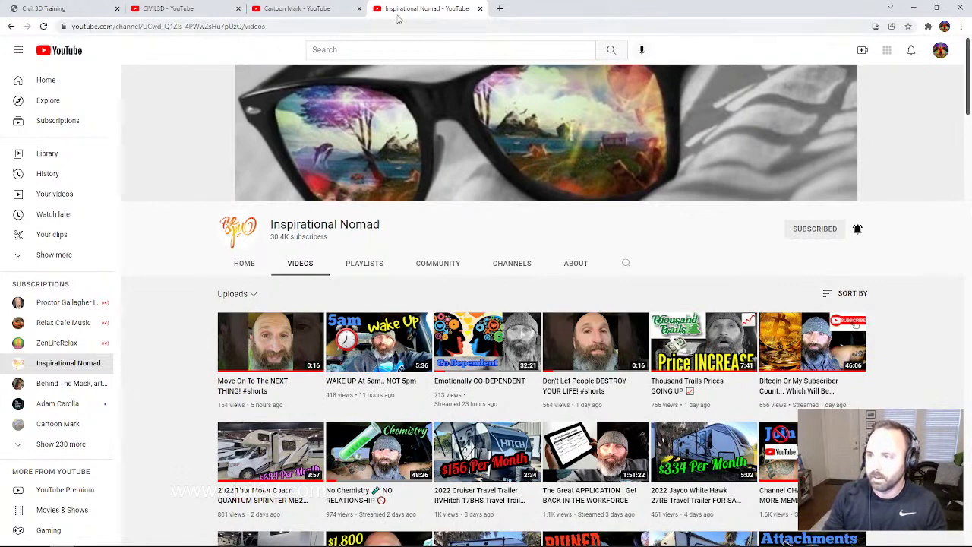
- Revisit the Civil 3D subscription checkout, and open the membership options of the CIVIL3D YouTube channel
{"action": "left_click", "coordinate": [311, 9]}
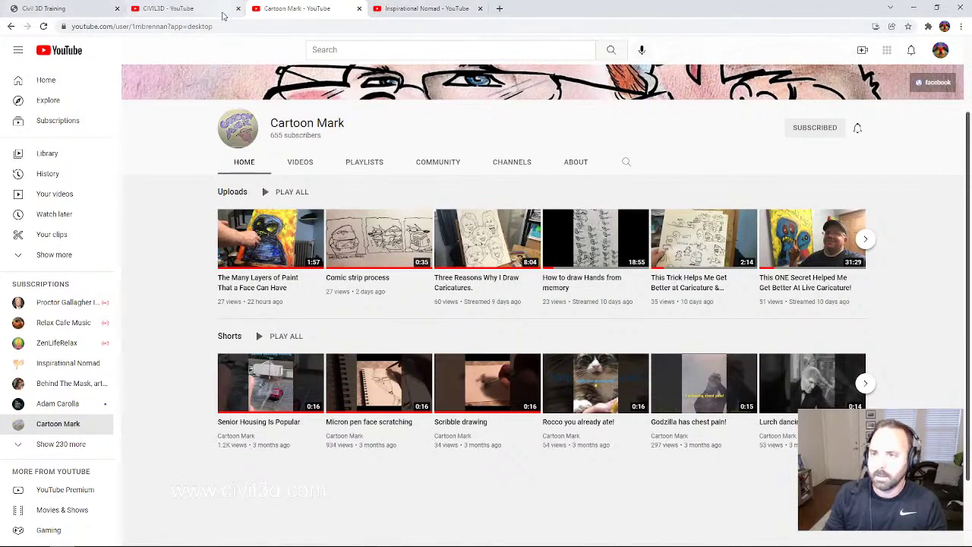
{"action": "left_click", "coordinate": [67, 12]}
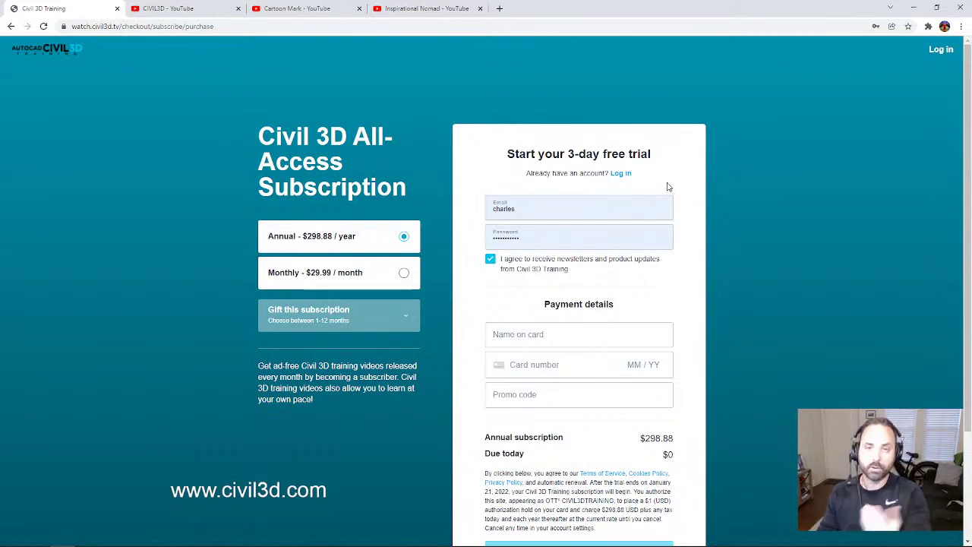
{"action": "left_click", "coordinate": [173, 9]}
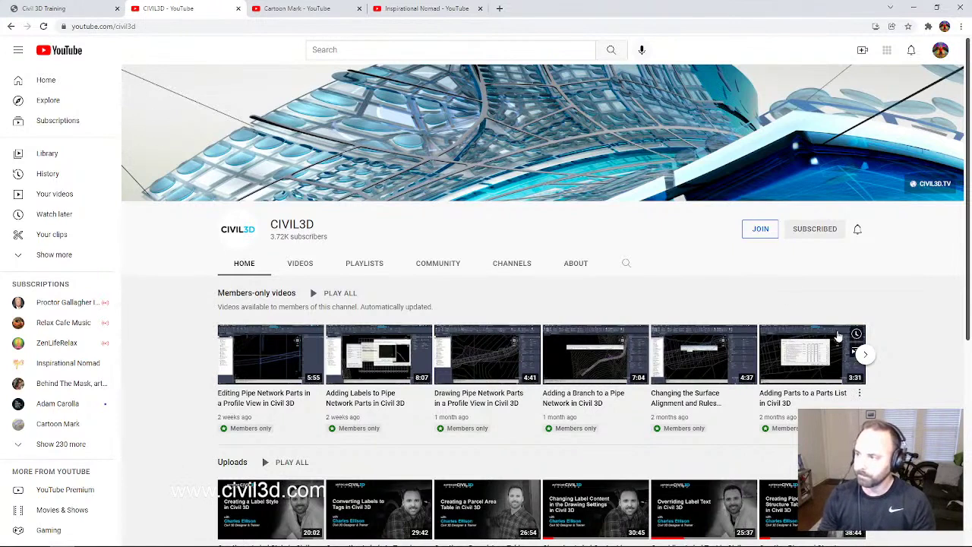
{"action": "left_click", "coordinate": [761, 239]}
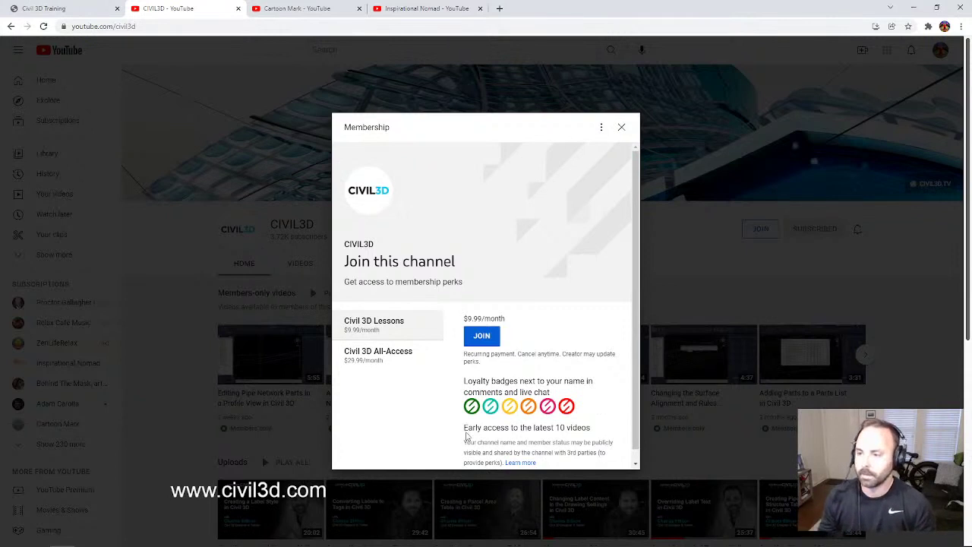
- Review the perks of the Civil 3D All-Access membership level, and close the membership options
{"action": "left_click", "coordinate": [393, 363]}
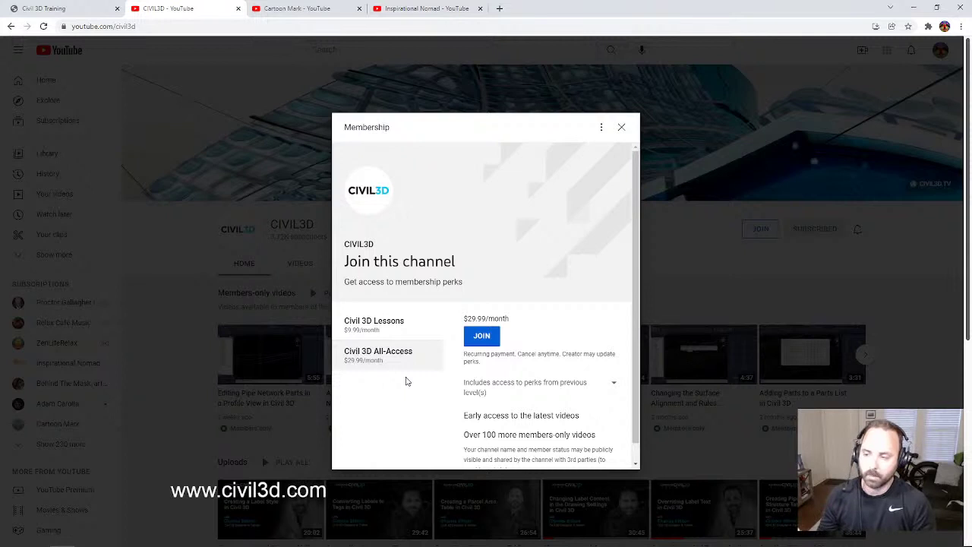
{"action": "scroll", "coordinate": [420, 402], "scroll_direction": "down", "scroll_amount": 1}
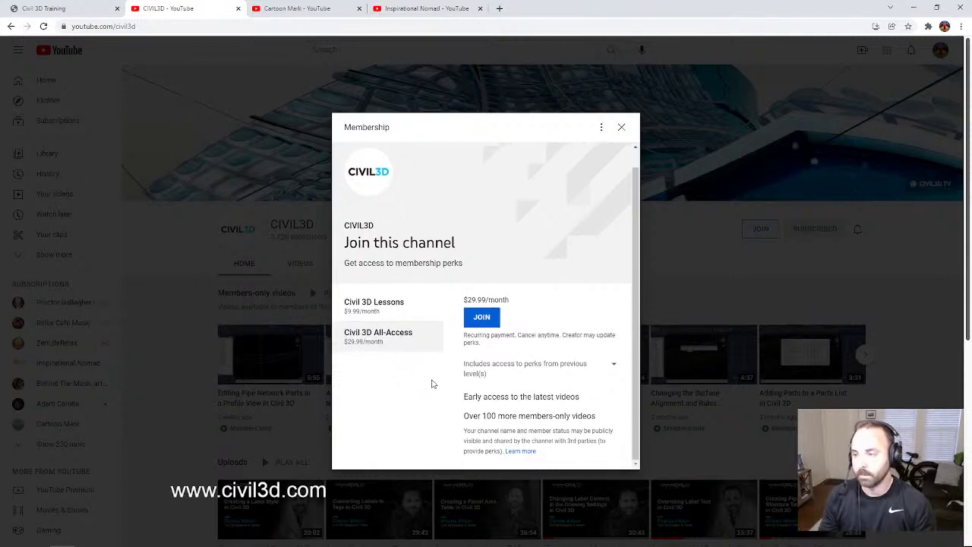
{"action": "left_click", "coordinate": [621, 127]}
- Go back from the subscription checkout to the Civil 3D training page and browse the courses in its content list
{"action": "left_click", "coordinate": [82, 9]}
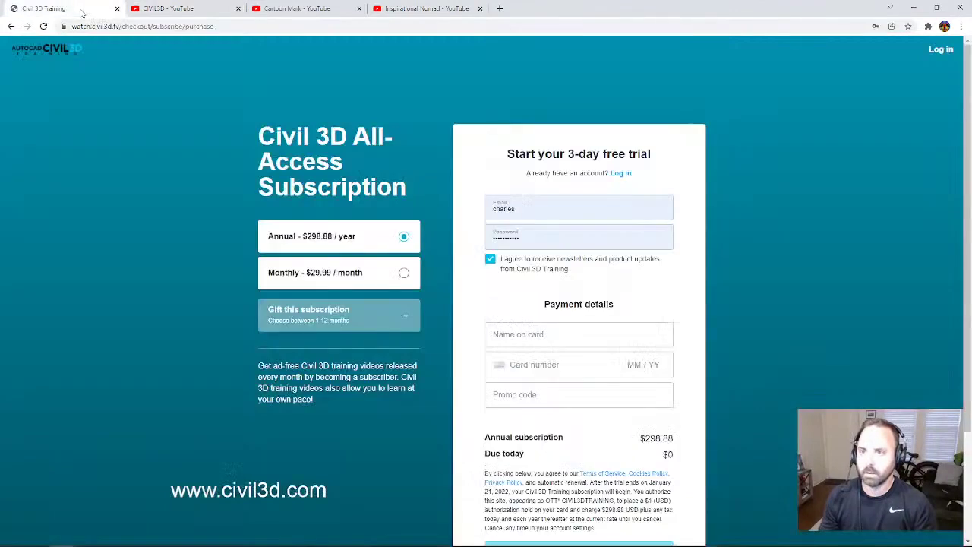
{"action": "left_click", "coordinate": [11, 26]}
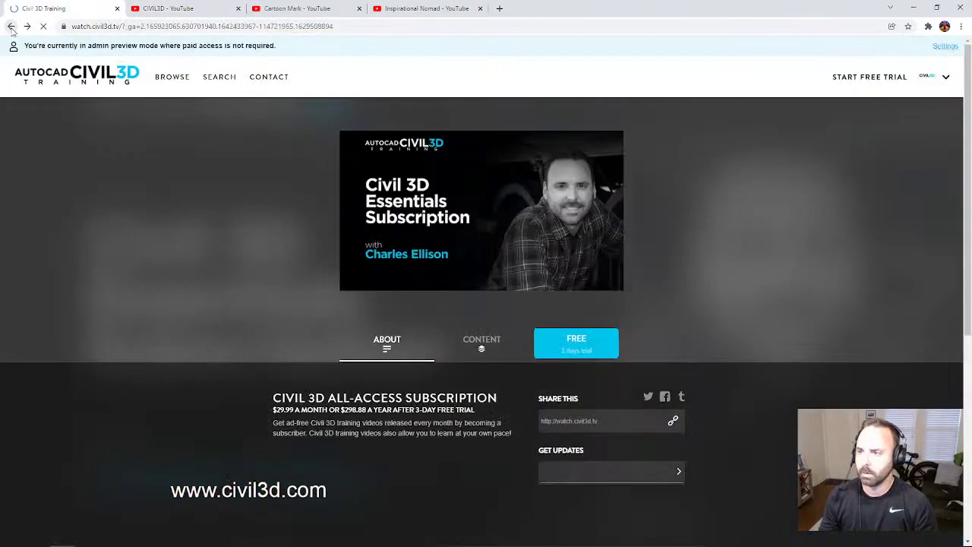
{"action": "left_click", "coordinate": [486, 354]}
{"action": "scroll", "coordinate": [880, 299], "scroll_direction": "down", "scroll_amount": 4}
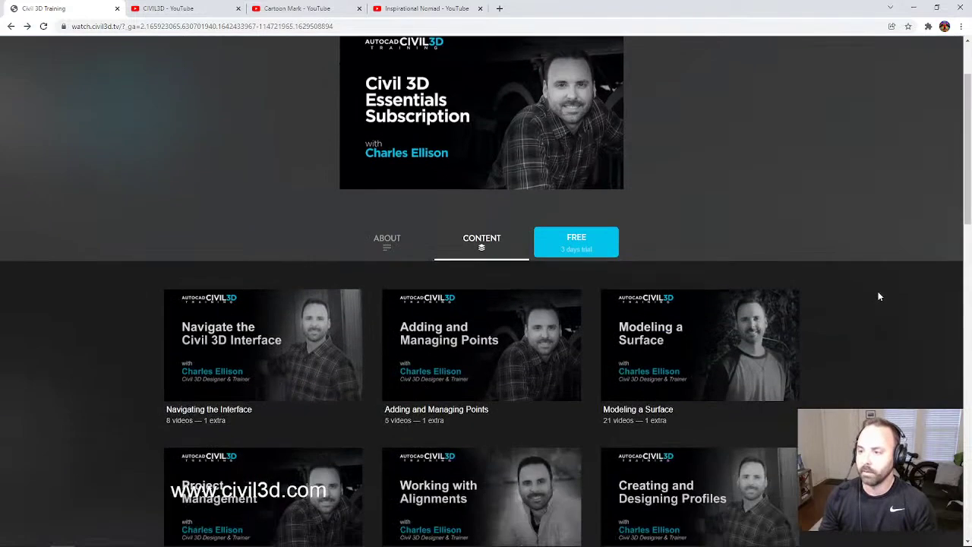
{"action": "scroll", "coordinate": [880, 294], "scroll_direction": "up", "scroll_amount": 3}
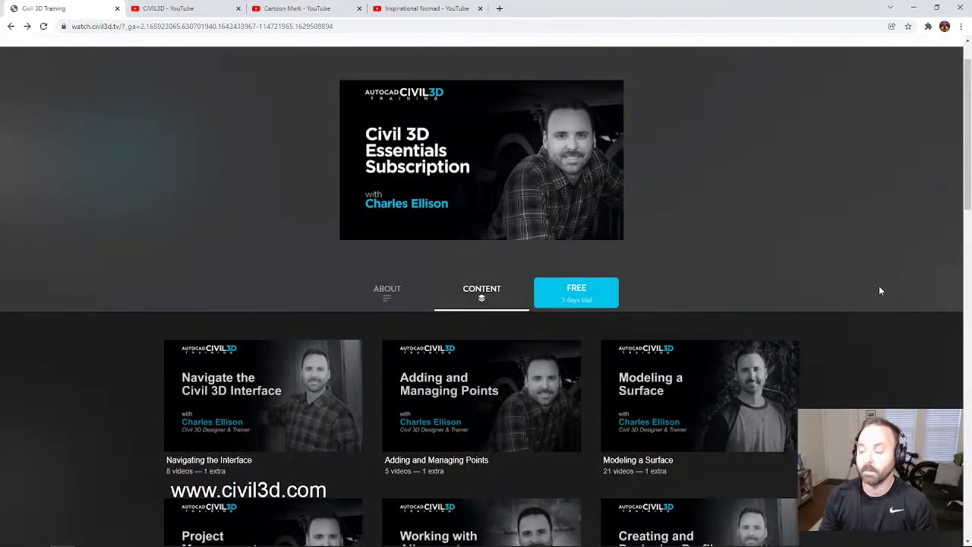
{"action": "scroll", "coordinate": [875, 291], "scroll_direction": "down", "scroll_amount": 8}
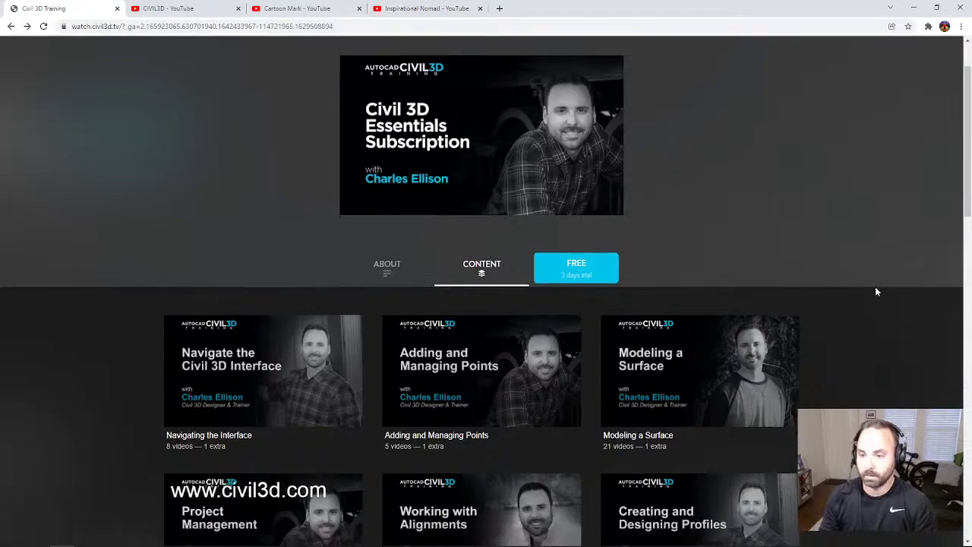
{"action": "scroll", "coordinate": [872, 297], "scroll_direction": "down", "scroll_amount": 4}
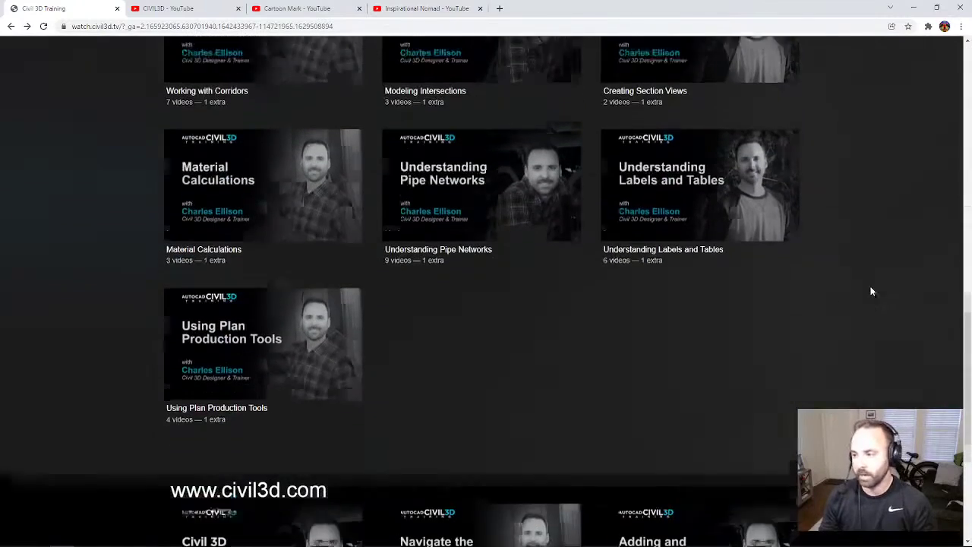
{"action": "scroll", "coordinate": [872, 291], "scroll_direction": "up", "scroll_amount": 7}
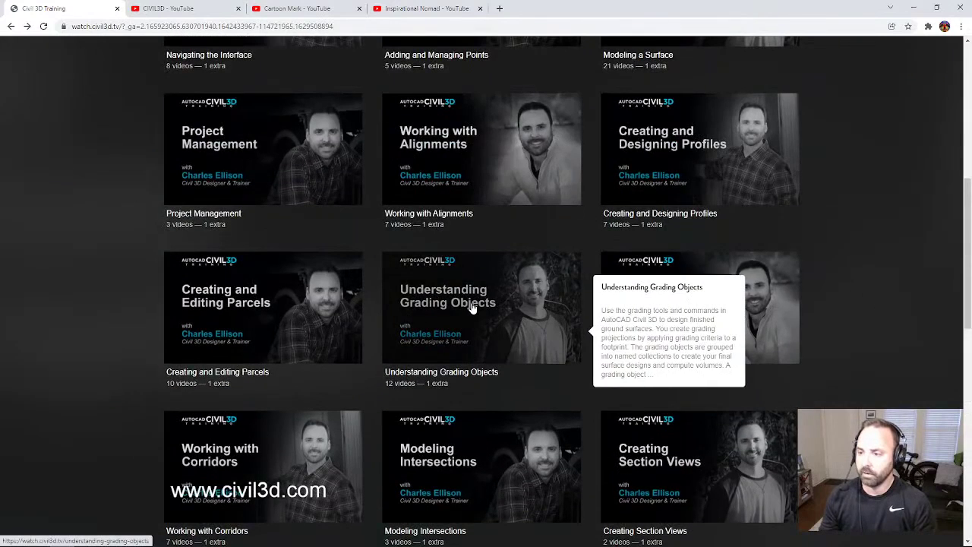
- Open the Understanding Grading Objects course and look over its lesson videos and the Civil-Tutorials.zip download
{"action": "left_click", "coordinate": [471, 303]}
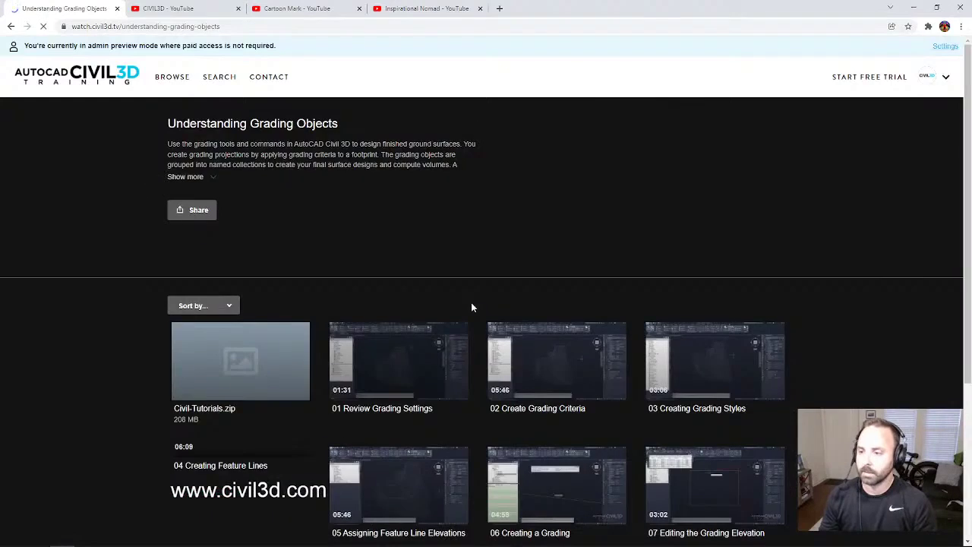
{"action": "scroll", "coordinate": [856, 354], "scroll_direction": "down", "scroll_amount": 3}
{"action": "scroll", "coordinate": [857, 353], "scroll_direction": "down", "scroll_amount": 2}
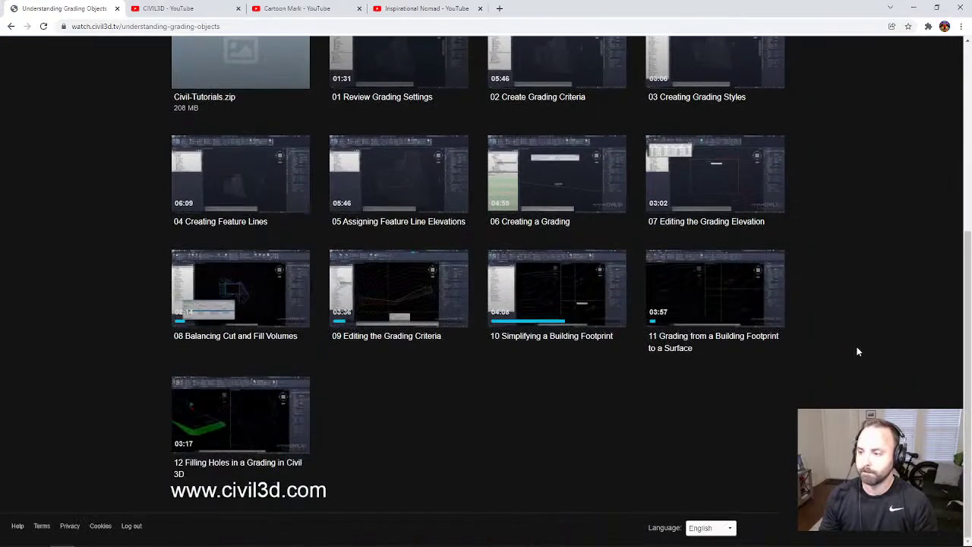
{"action": "scroll", "coordinate": [857, 351], "scroll_direction": "up", "scroll_amount": 1}
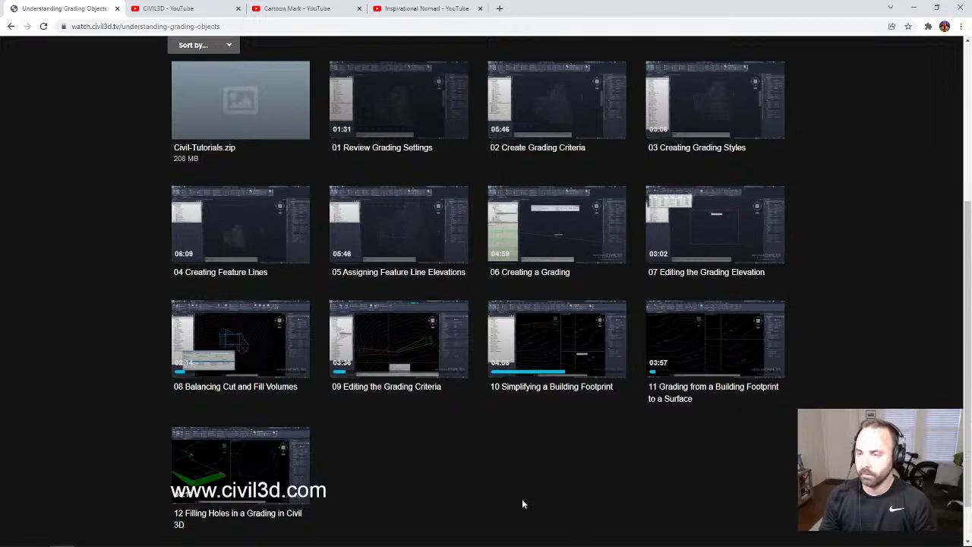
{"action": "scroll", "coordinate": [522, 503], "scroll_direction": "up", "scroll_amount": 2}
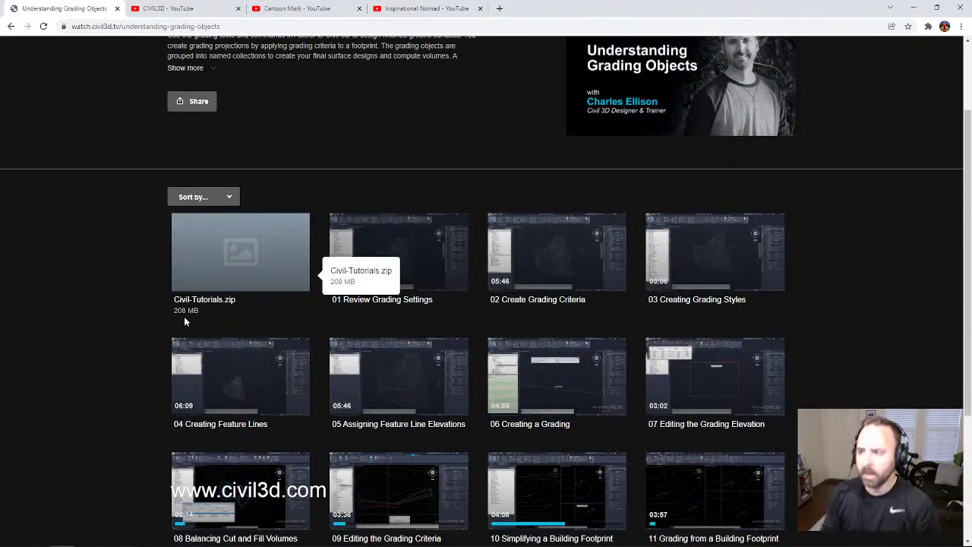
{"action": "scroll", "coordinate": [841, 322], "scroll_direction": "up", "scroll_amount": 2}
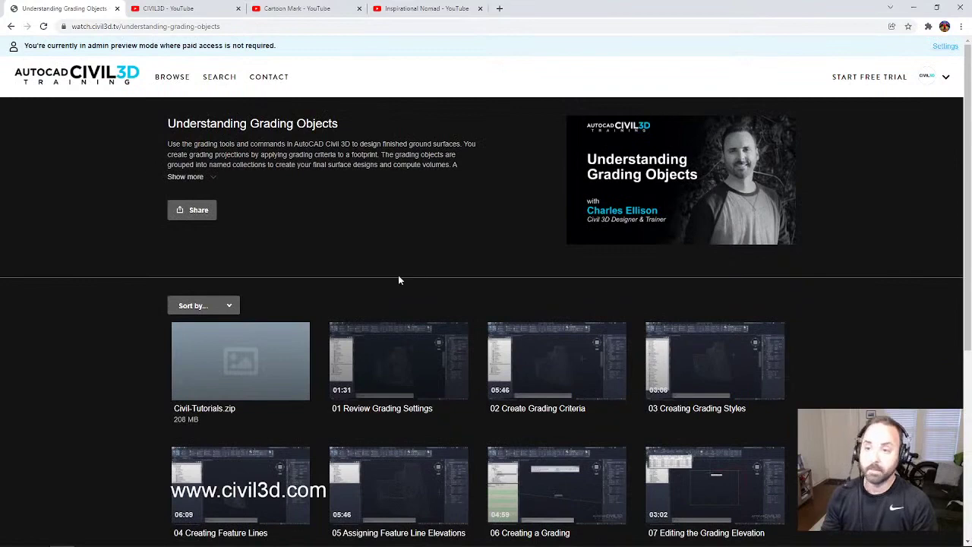
- Return to the subscription's course list, browse all its courses again and go back to the start of the page
{"action": "left_click", "coordinate": [11, 27]}
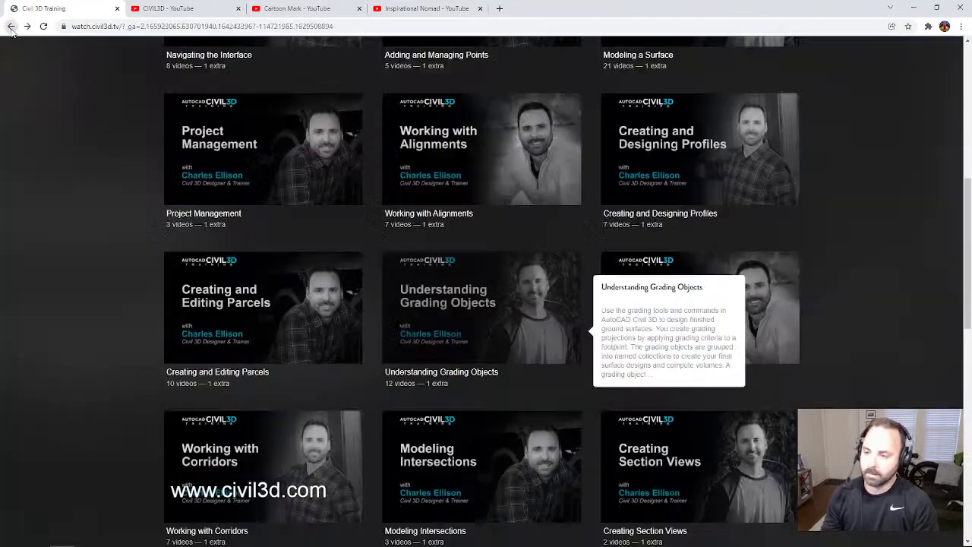
{"action": "scroll", "coordinate": [822, 315], "scroll_direction": "up", "scroll_amount": 1}
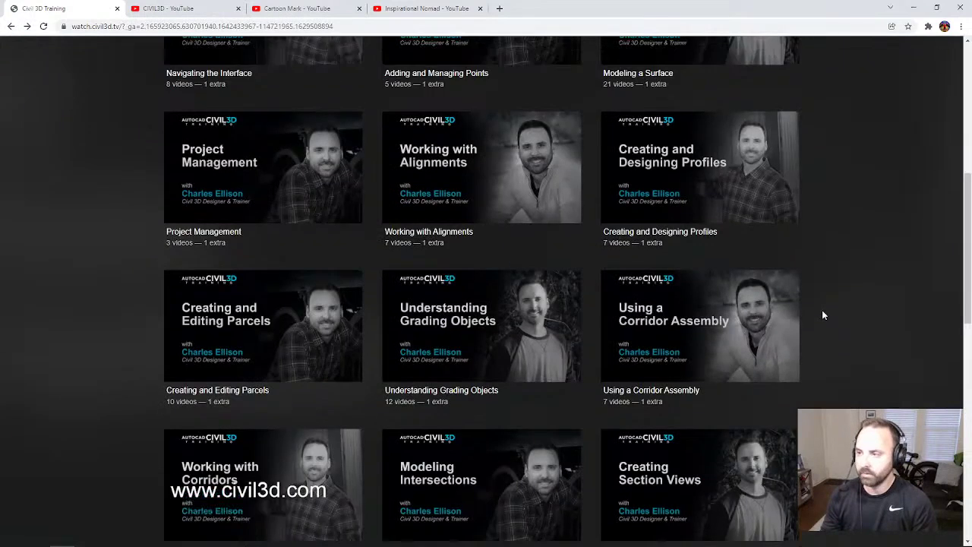
{"action": "scroll", "coordinate": [823, 314], "scroll_direction": "up", "scroll_amount": 5}
{"action": "scroll", "coordinate": [801, 326], "scroll_direction": "down", "scroll_amount": 5}
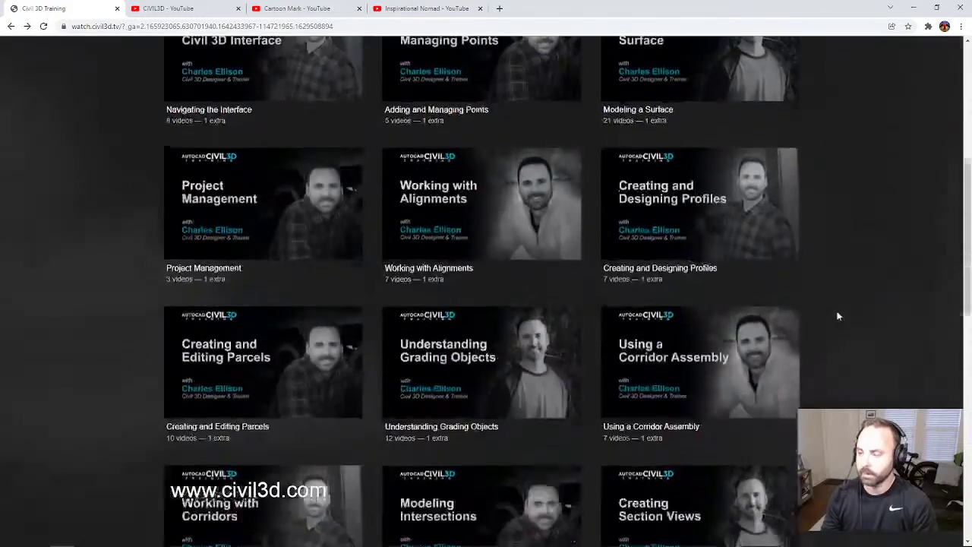
{"action": "scroll", "coordinate": [843, 311], "scroll_direction": "down", "scroll_amount": 10}
{"action": "scroll", "coordinate": [854, 307], "scroll_direction": "up", "scroll_amount": 15}
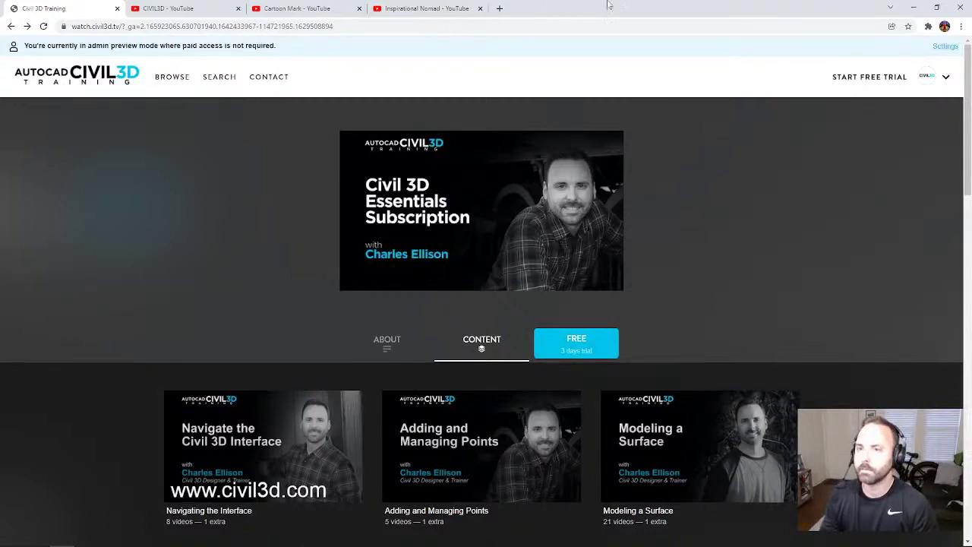
- Close the Inspirational Nomad, Cartoon Mark and CIVIL3D YouTube pages, and minimize the browser to switch to Civil 3D
{"action": "left_click", "coordinate": [480, 8]}
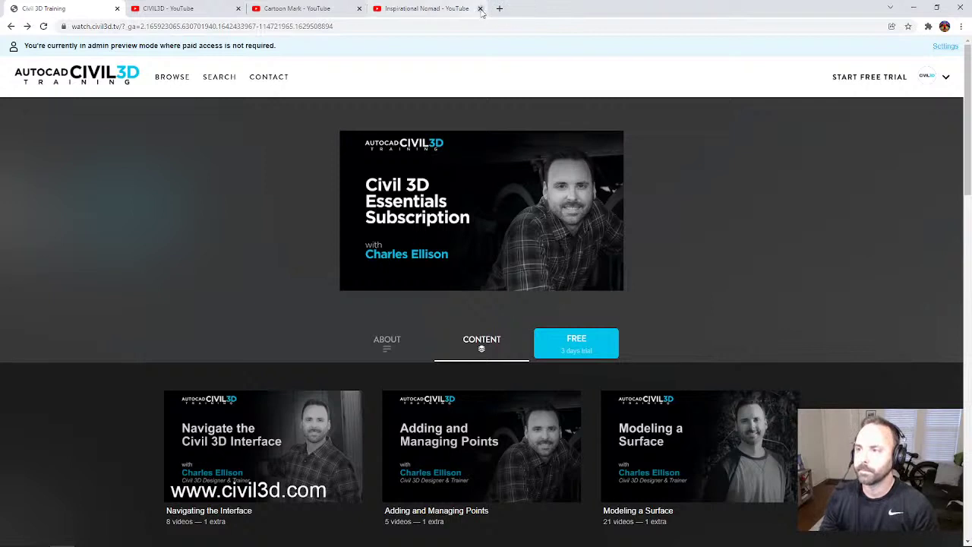
{"action": "left_click", "coordinate": [359, 9]}
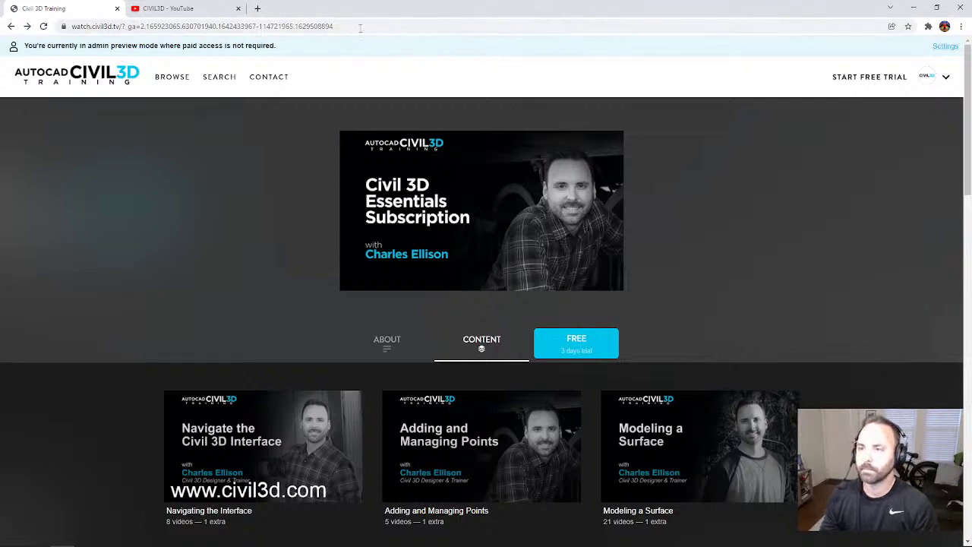
{"action": "left_click", "coordinate": [238, 9]}
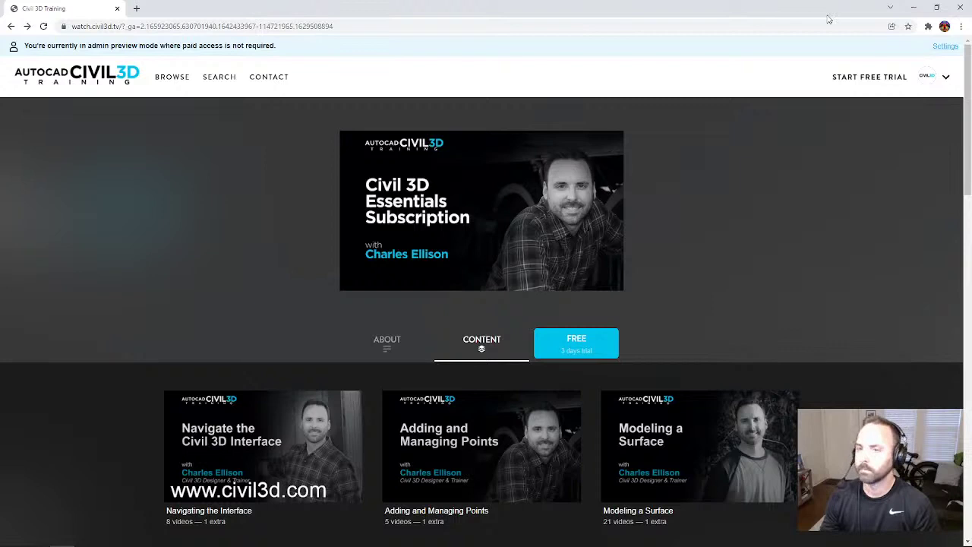
{"action": "left_click", "coordinate": [915, 9]}
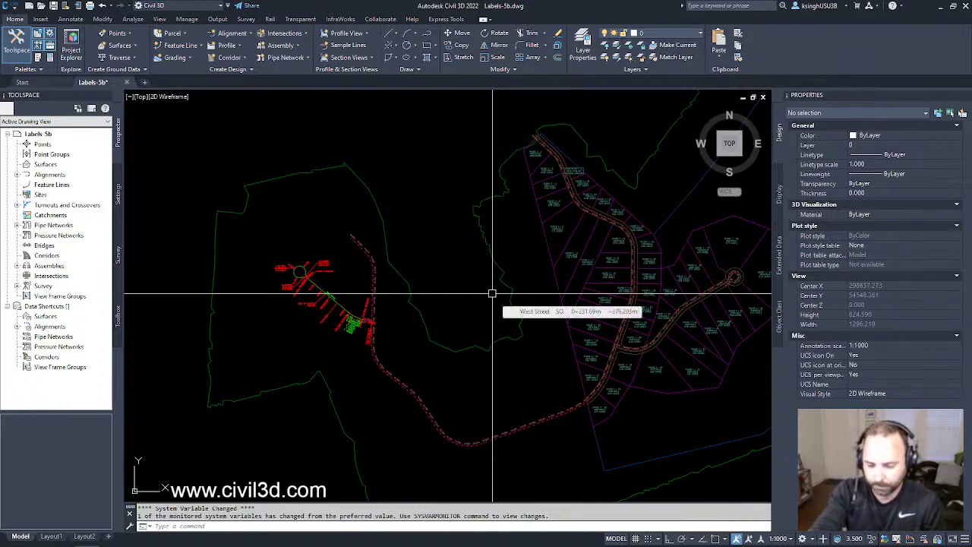
- Look over the Labels-5b drawing, from the West Street alignment labels to the parcels and surrounding boundaries
{"action": "scroll", "coordinate": [418, 330], "scroll_direction": "up", "scroll_amount": 6}
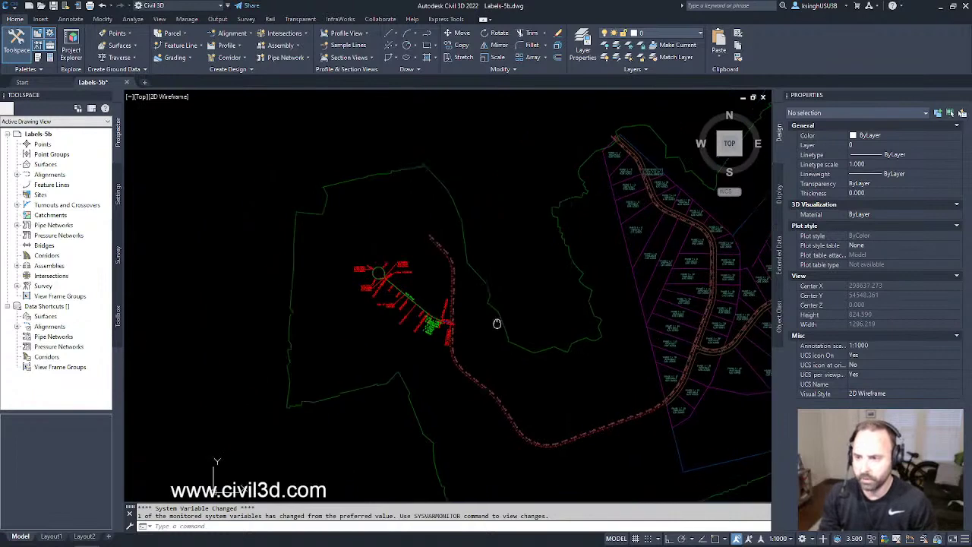
{"action": "scroll", "coordinate": [402, 308], "scroll_direction": "down", "scroll_amount": 1}
{"action": "scroll", "coordinate": [393, 304], "scroll_direction": "up", "scroll_amount": 6}
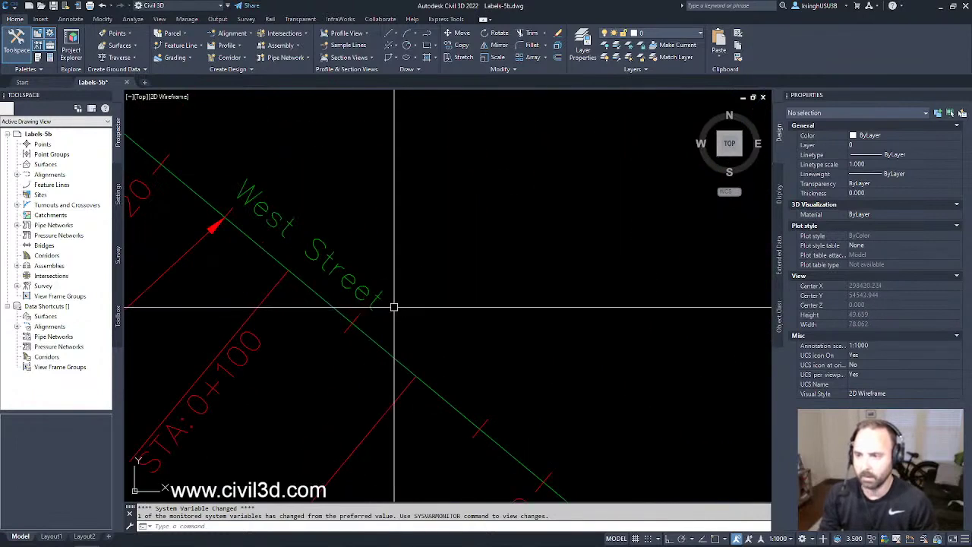
{"action": "scroll", "coordinate": [430, 301], "scroll_direction": "down", "scroll_amount": 8}
{"action": "scroll", "coordinate": [430, 301], "scroll_direction": "down", "scroll_amount": 3}
{"action": "scroll", "coordinate": [362, 316], "scroll_direction": "down", "scroll_amount": 3}
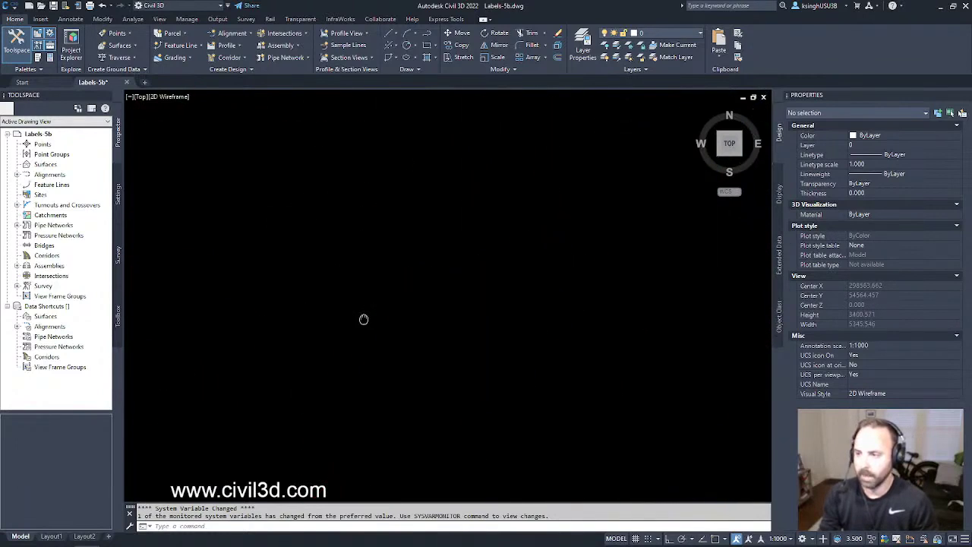
{"action": "scroll", "coordinate": [372, 321], "scroll_direction": "up", "scroll_amount": 5}
{"action": "middle_click_drag", "start_coordinate": [469, 320], "coordinate": [534, 319]}
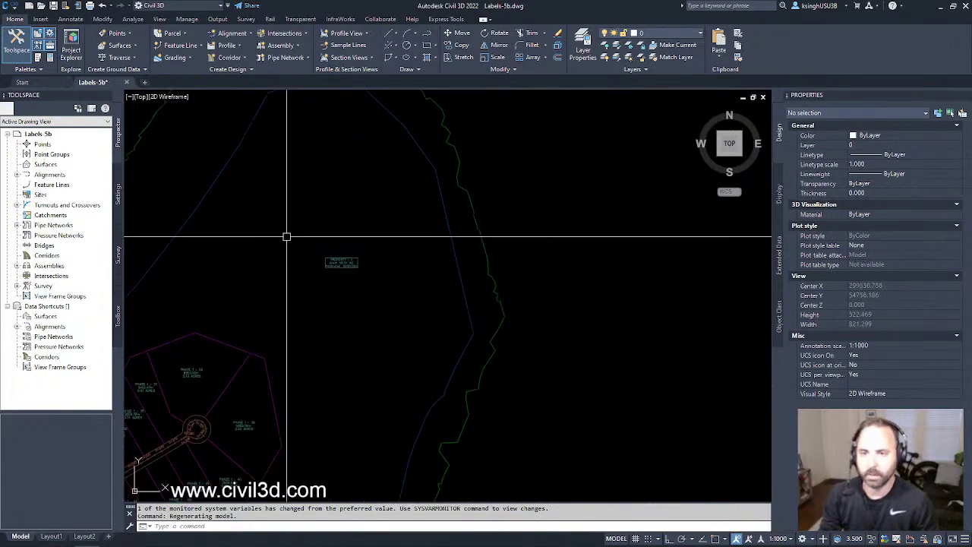
- Expand the drawing's centerline alignments and zoom to the West Street alignment
{"action": "left_click", "coordinate": [49, 176]}
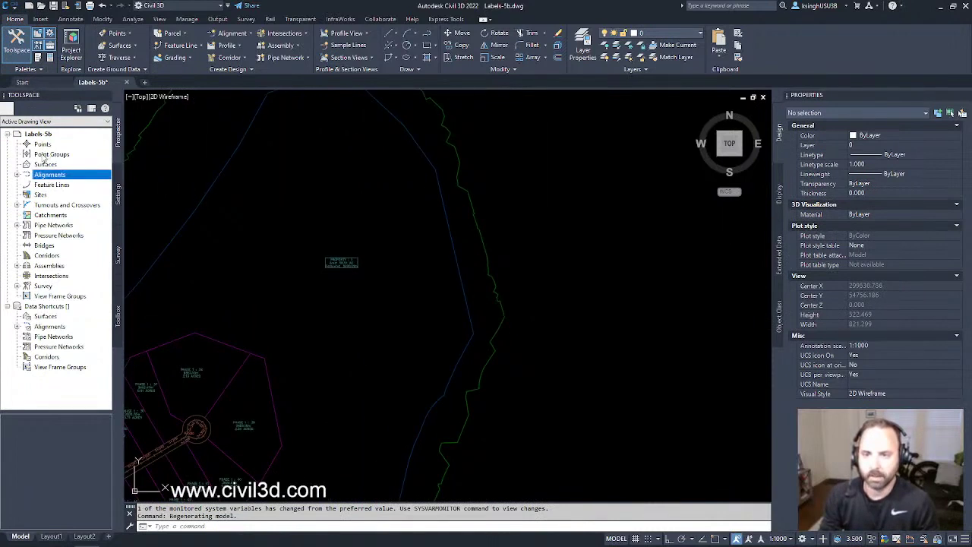
{"action": "left_click", "coordinate": [17, 176]}
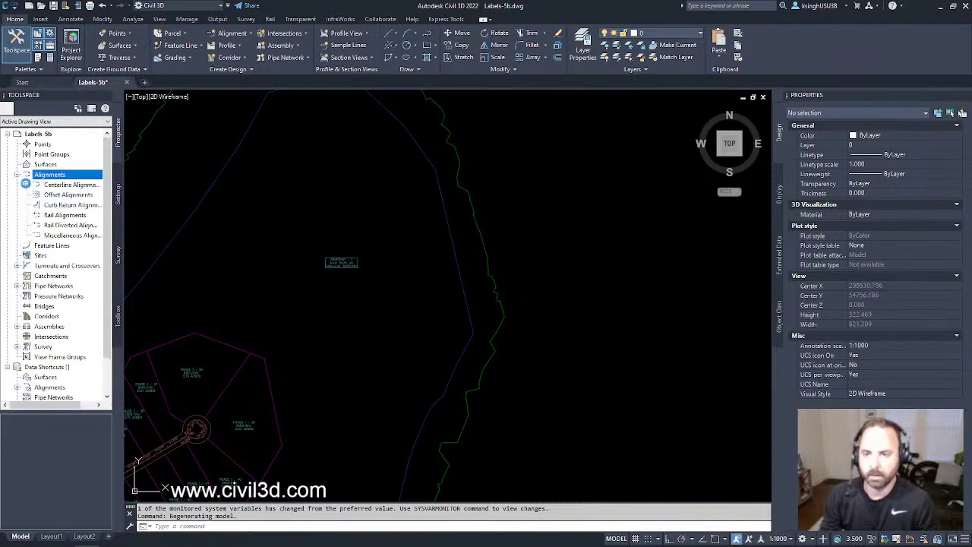
{"action": "left_click", "coordinate": [26, 184]}
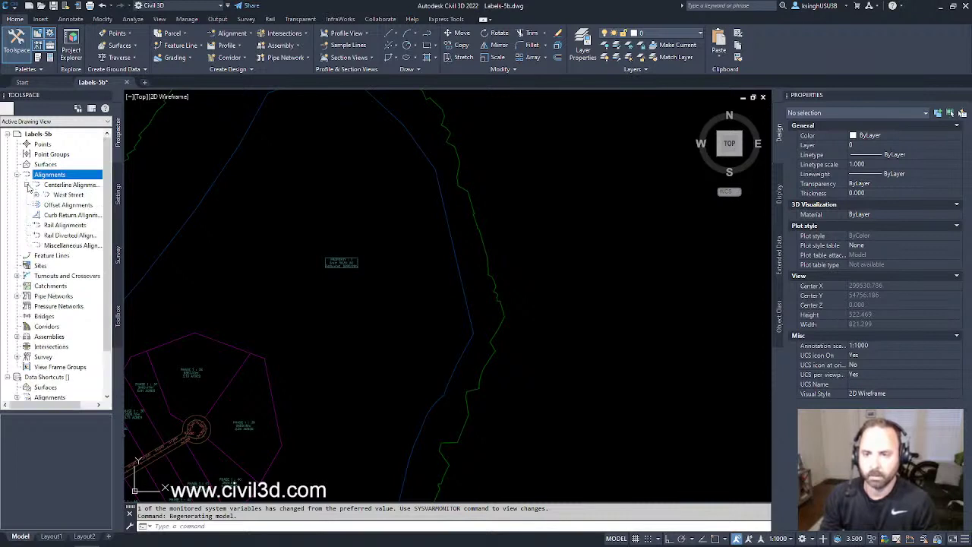
{"action": "left_click", "coordinate": [68, 195]}
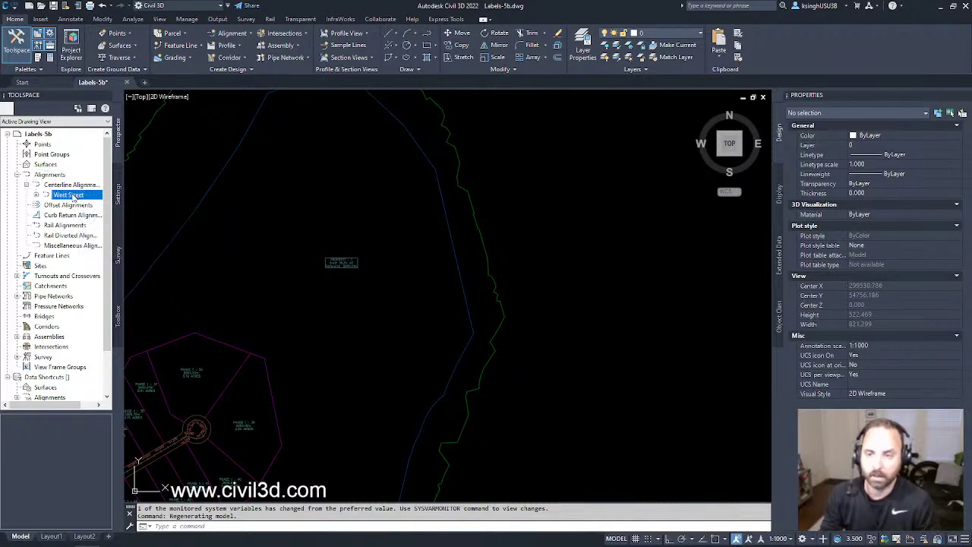
{"action": "right_click", "coordinate": [73, 196]}
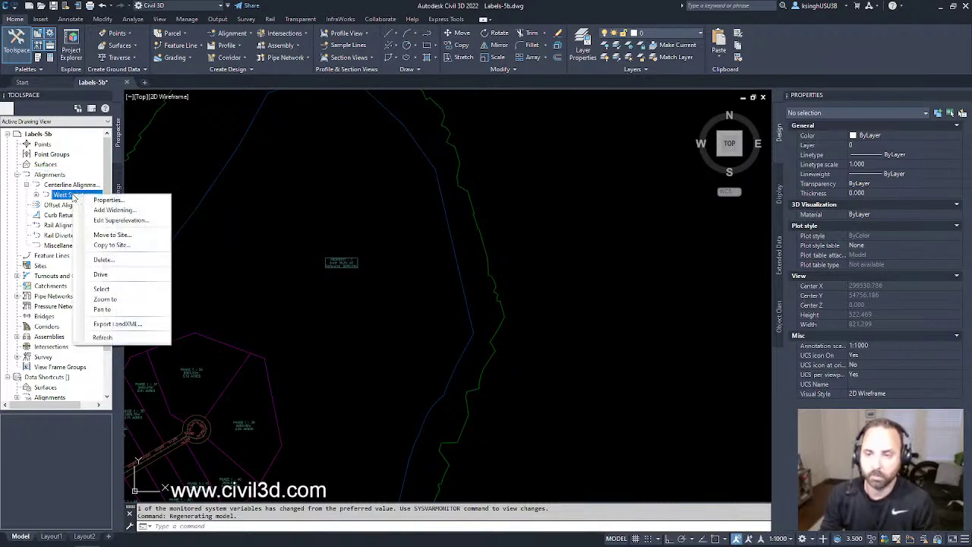
{"action": "left_click", "coordinate": [125, 300]}
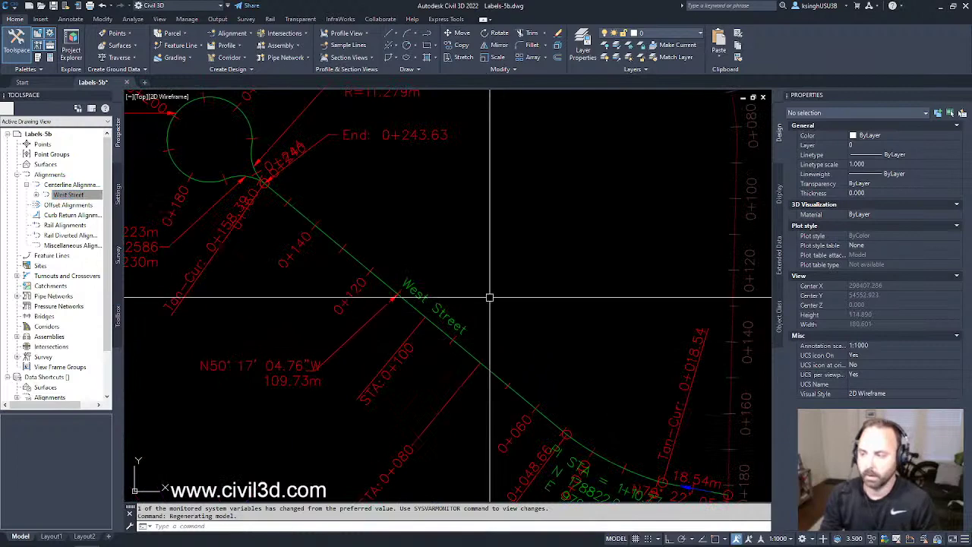
- Inspect the properties of West Street's major station label group, then clear the selection
{"action": "middle_click_drag", "start_coordinate": [487, 287], "coordinate": [511, 320]}
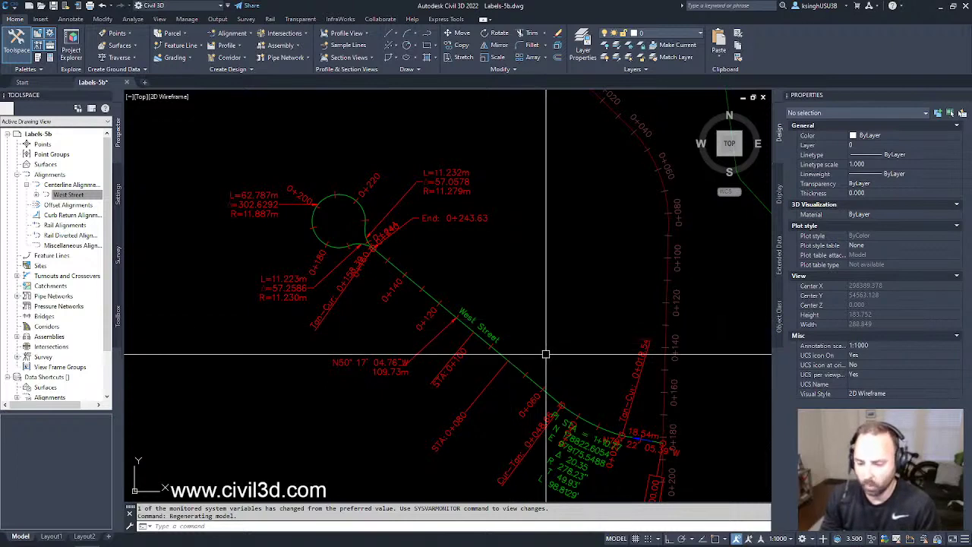
{"action": "scroll", "coordinate": [549, 391], "scroll_direction": "up", "scroll_amount": 4}
{"action": "middle_click_drag", "start_coordinate": [532, 386], "coordinate": [554, 374]}
{"action": "mouse_move", "coordinate": [434, 322]}
{"action": "middle_mouse_down"}
{"action": "mouse_move", "coordinate": [461, 329]}
{"action": "mouse_move", "coordinate": [586, 287]}
{"action": "mouse_move", "coordinate": [597, 302]}
{"action": "mouse_move", "coordinate": [560, 291]}
{"action": "middle_mouse_up"}
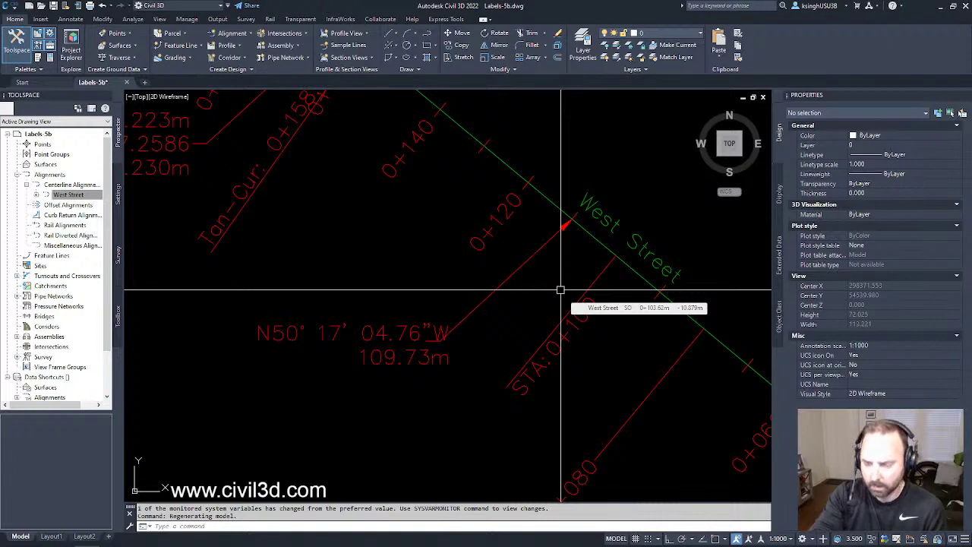
{"action": "left_click", "coordinate": [509, 219]}
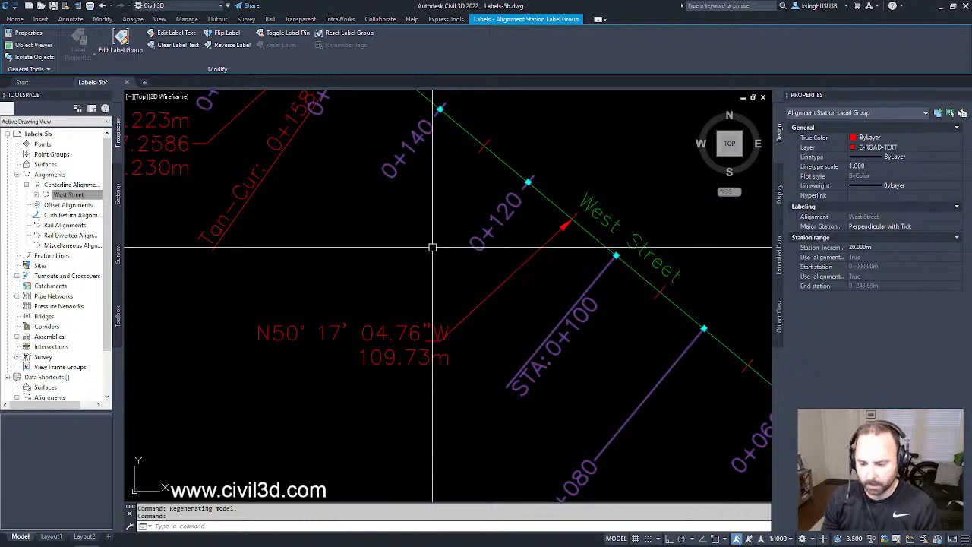
{"action": "right_click", "coordinate": [433, 250]}
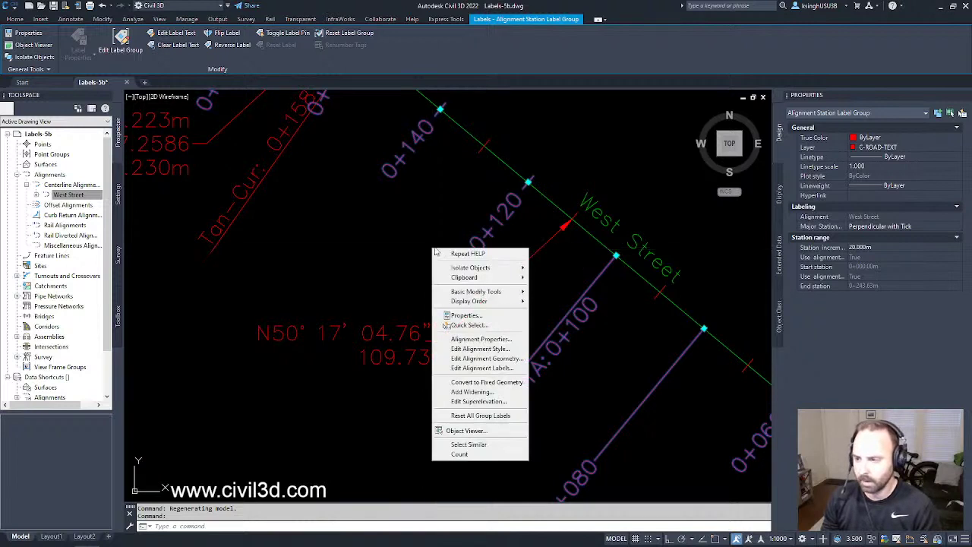
{"action": "left_click", "coordinate": [466, 314]}
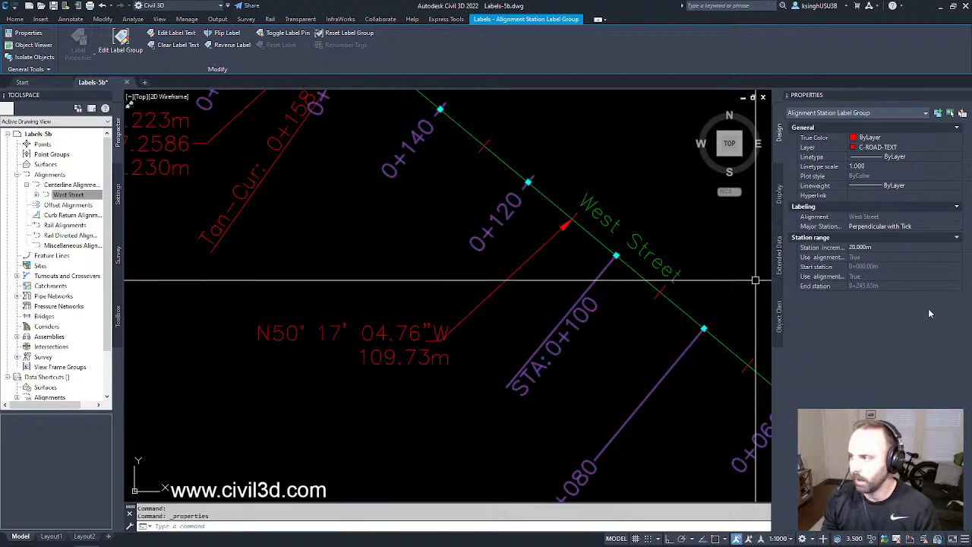
{"action": "key", "text": "Escape"}
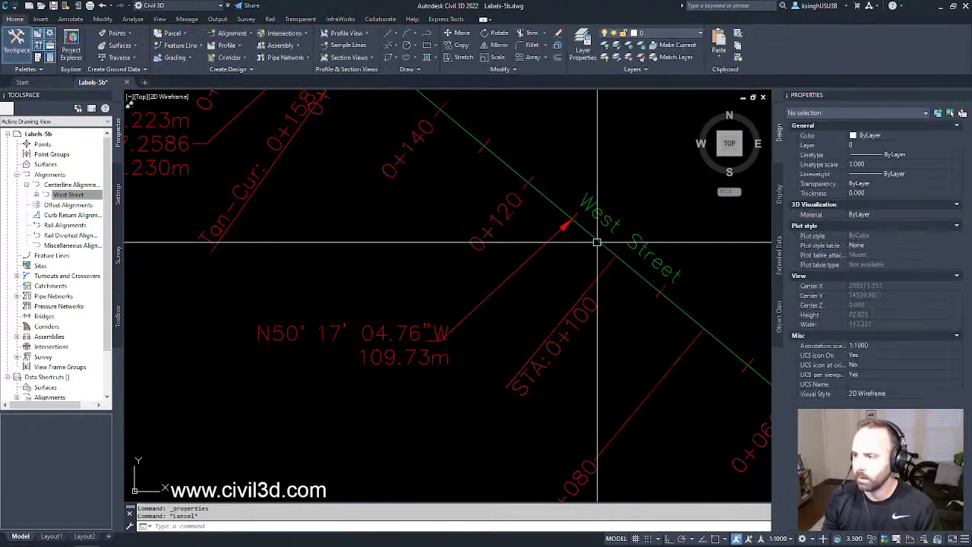
- Check the layer and other properties of the West Street alignment line, then deselect it
{"action": "left_click", "coordinate": [599, 242]}
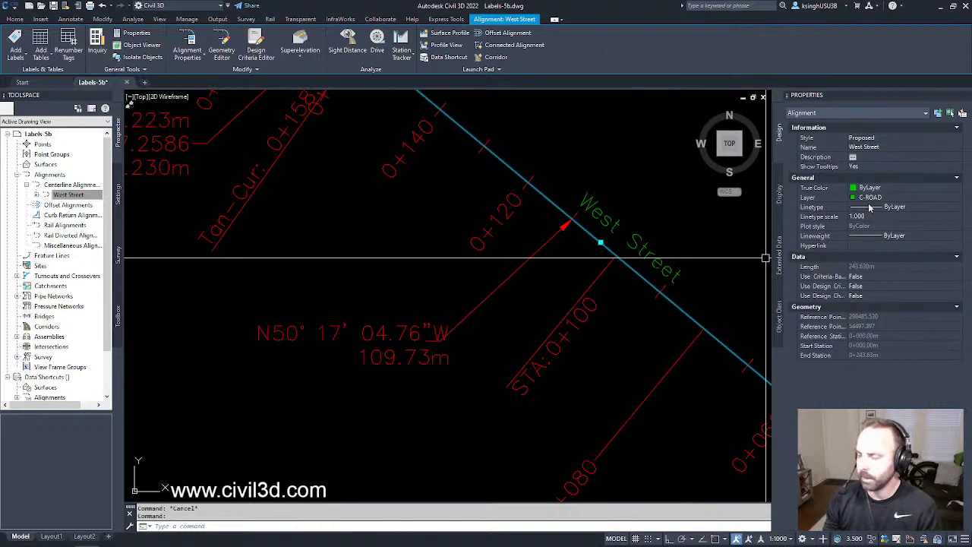
{"action": "key", "text": "Escape"}
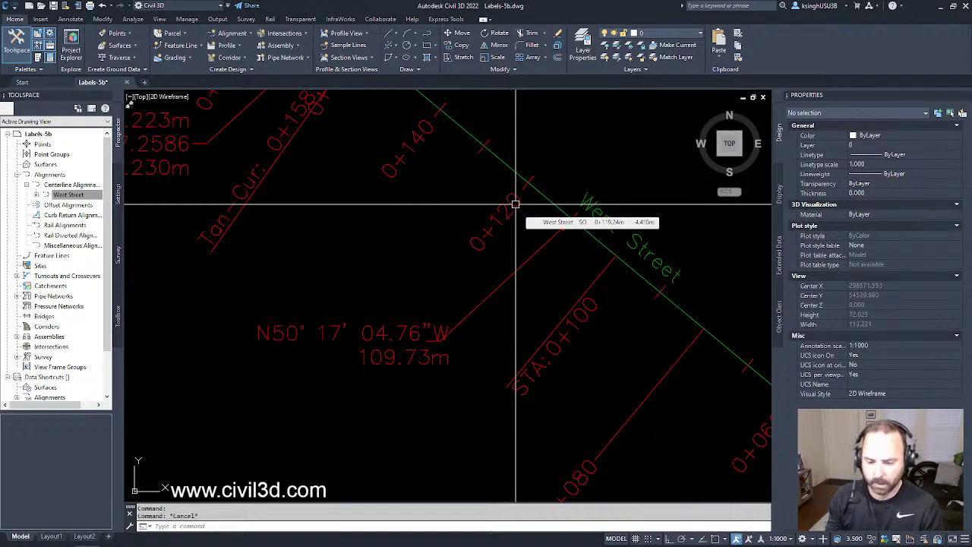
{"action": "key", "text": "Escape"}
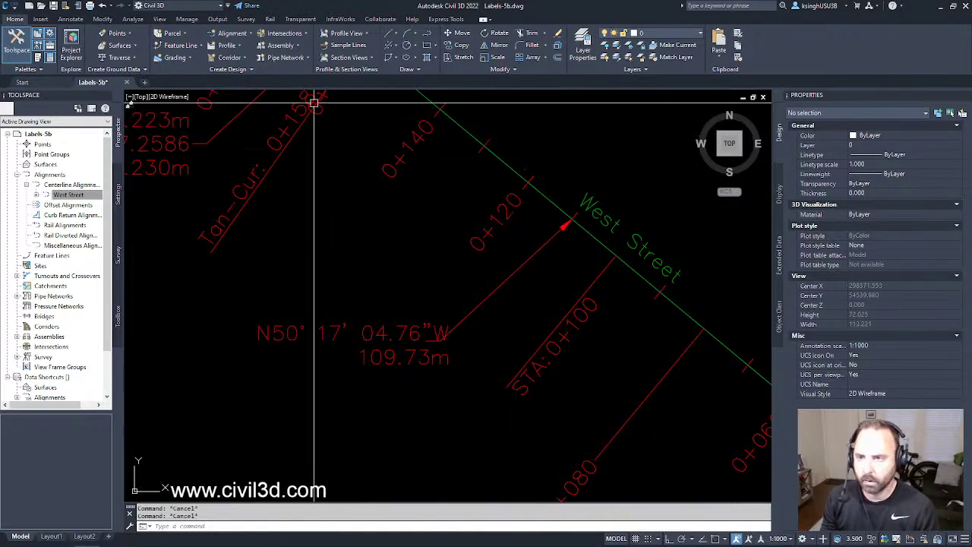
- Turn off the C-ROAD layer and regenerate the drawing
{"action": "left_click", "coordinate": [700, 34]}
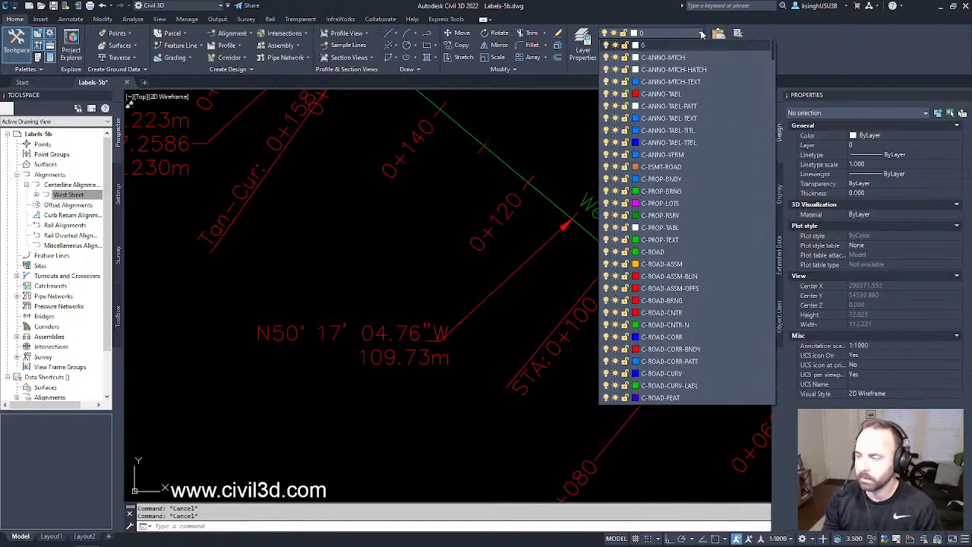
{"action": "left_click", "coordinate": [606, 254]}
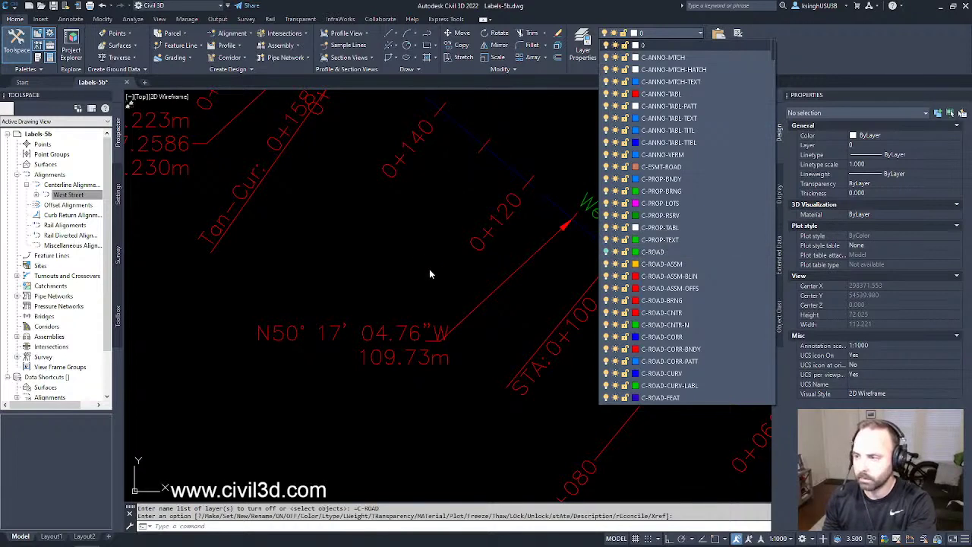
{"action": "scroll", "coordinate": [497, 256], "scroll_direction": "down", "scroll_amount": 3}
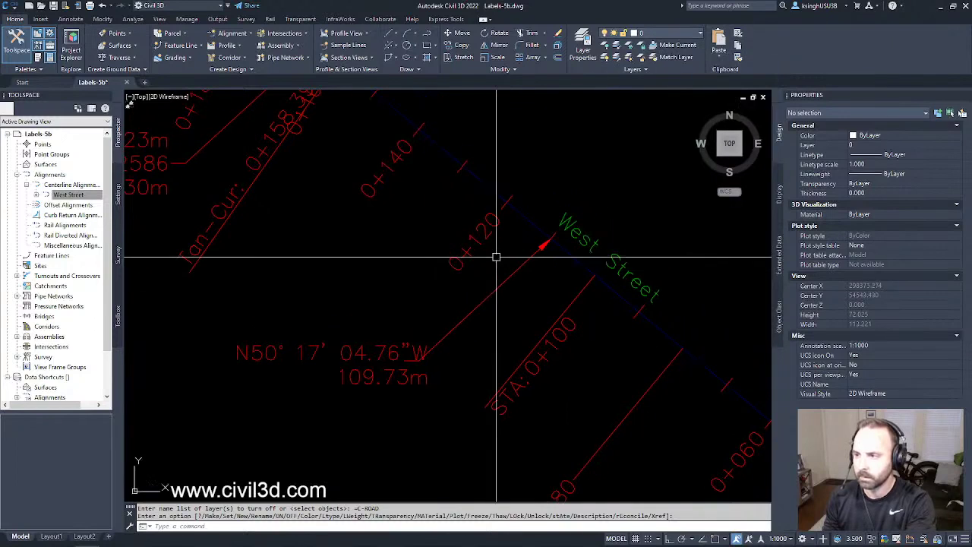
{"action": "middle_click_drag", "start_coordinate": [499, 254], "coordinate": [468, 291]}
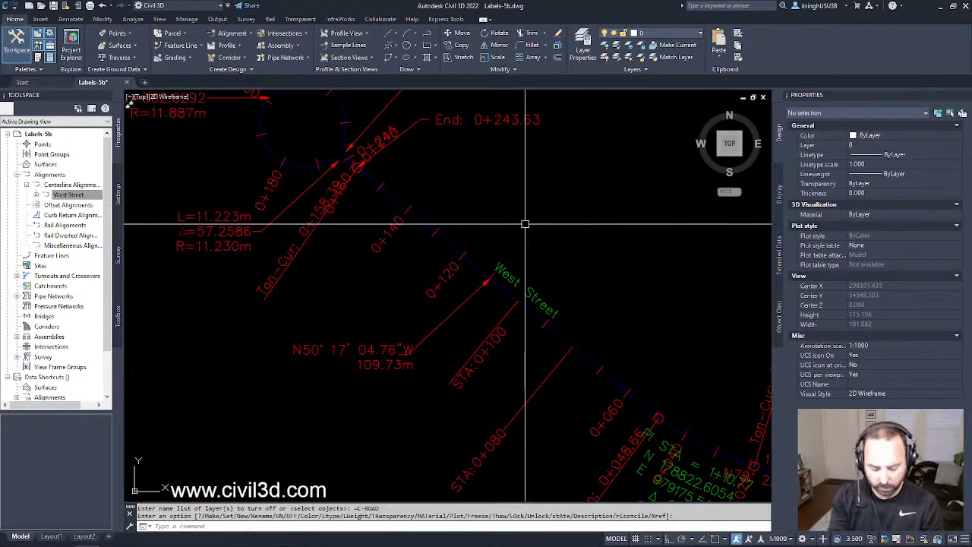
{"action": "type", "text": "regen"}
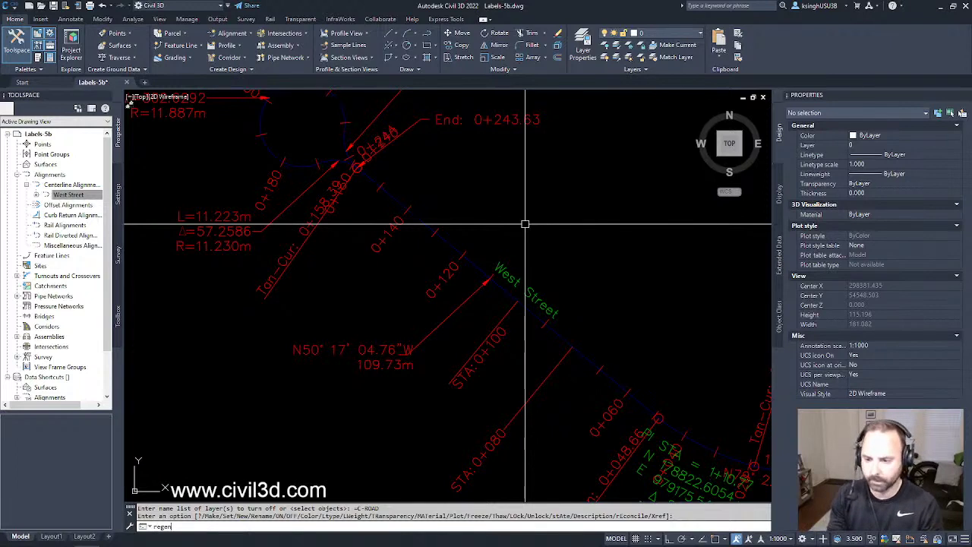
{"action": "key", "text": "Return"}
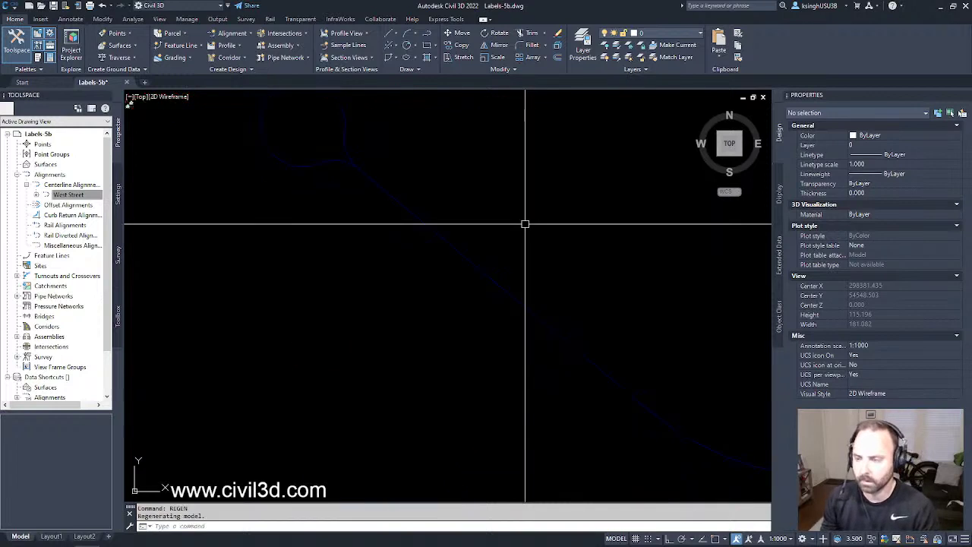
- Bind the Labels-Alignments external reference under West Street into the drawing with the Insert option
{"action": "scroll", "coordinate": [501, 278], "scroll_direction": "down", "scroll_amount": 4}
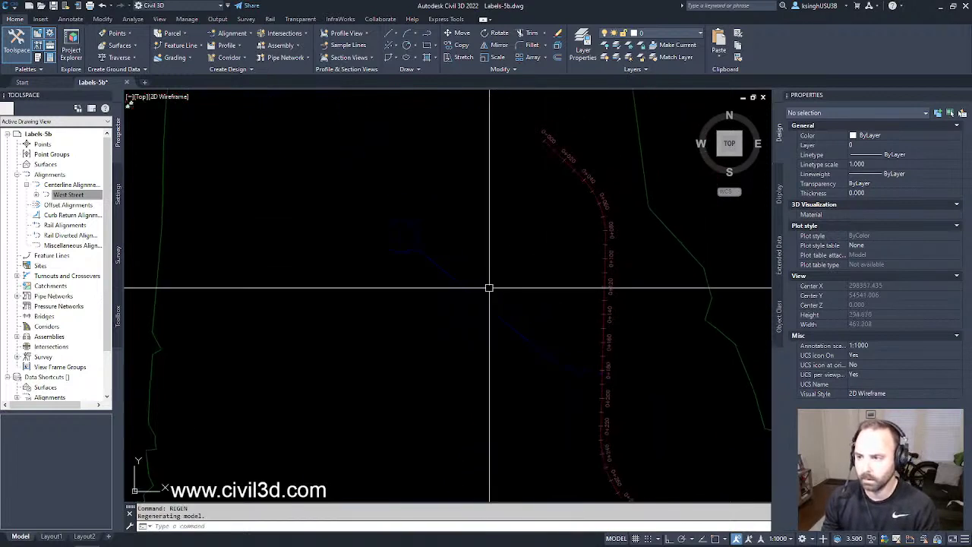
{"action": "scroll", "coordinate": [501, 281], "scroll_direction": "up", "scroll_amount": 2}
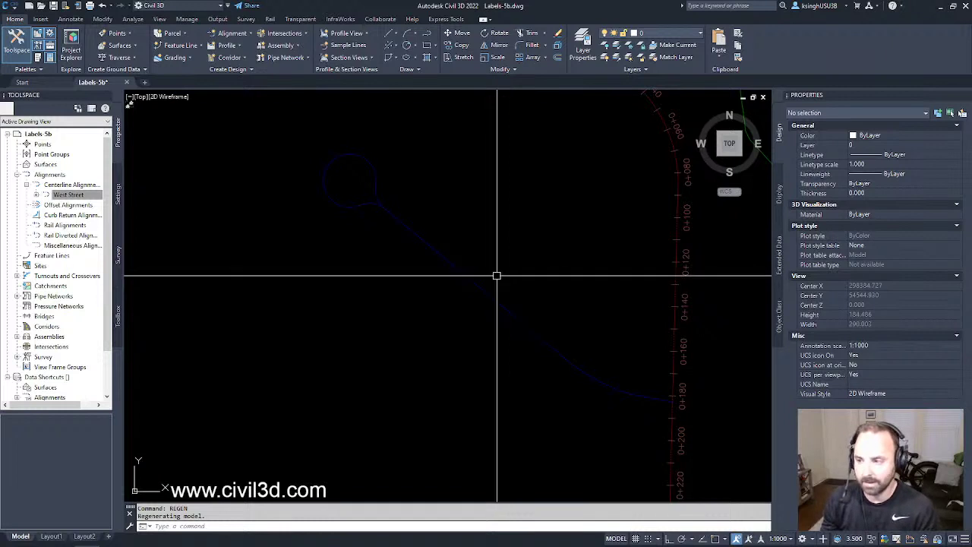
{"action": "left_click", "coordinate": [495, 276]}
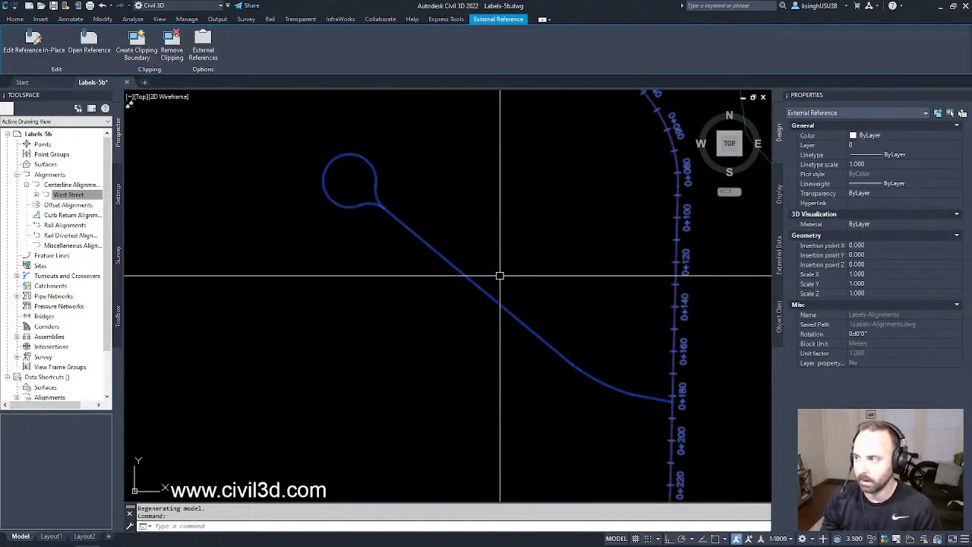
{"action": "middle_click_drag", "start_coordinate": [510, 283], "coordinate": [493, 299]}
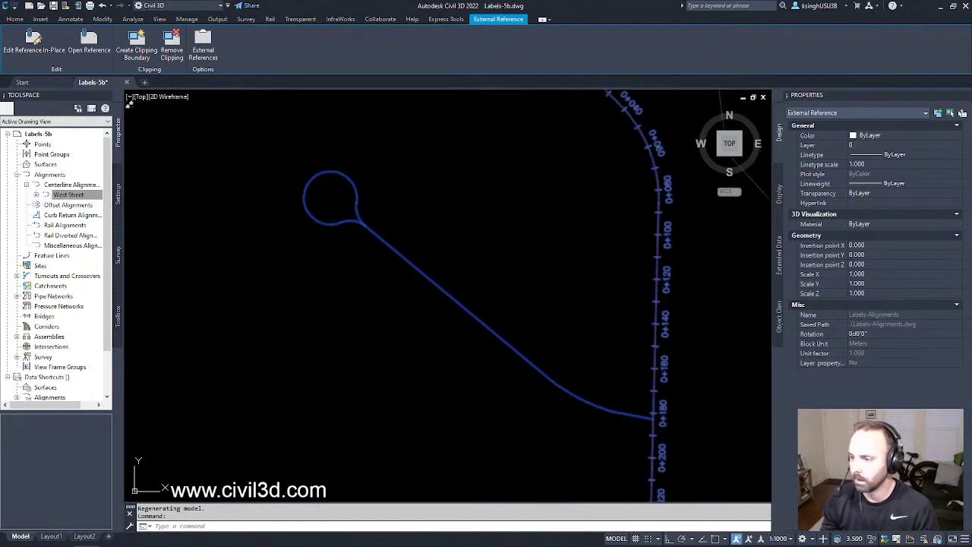
{"action": "right_click", "coordinate": [497, 289]}
{"action": "mouse_move", "coordinate": [537, 445]}
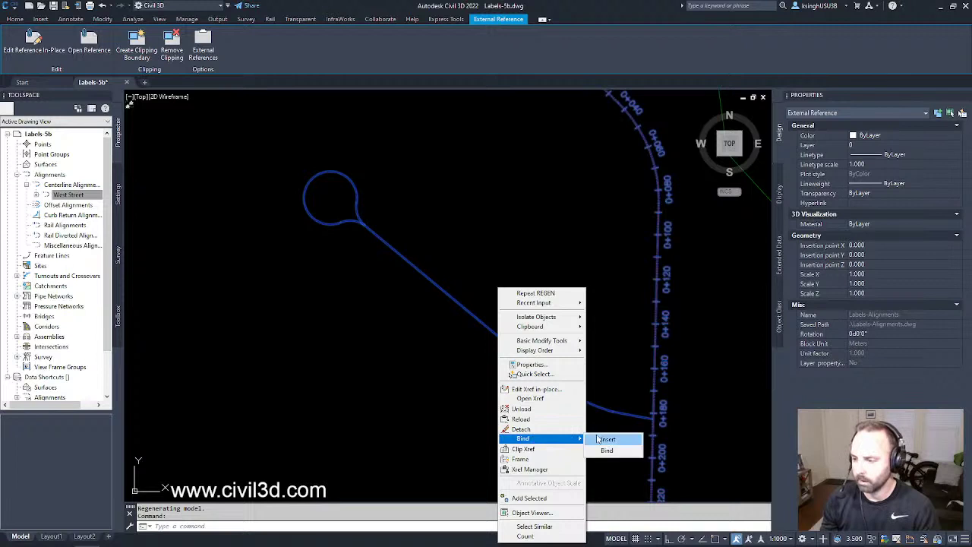
{"action": "left_click", "coordinate": [608, 439]}
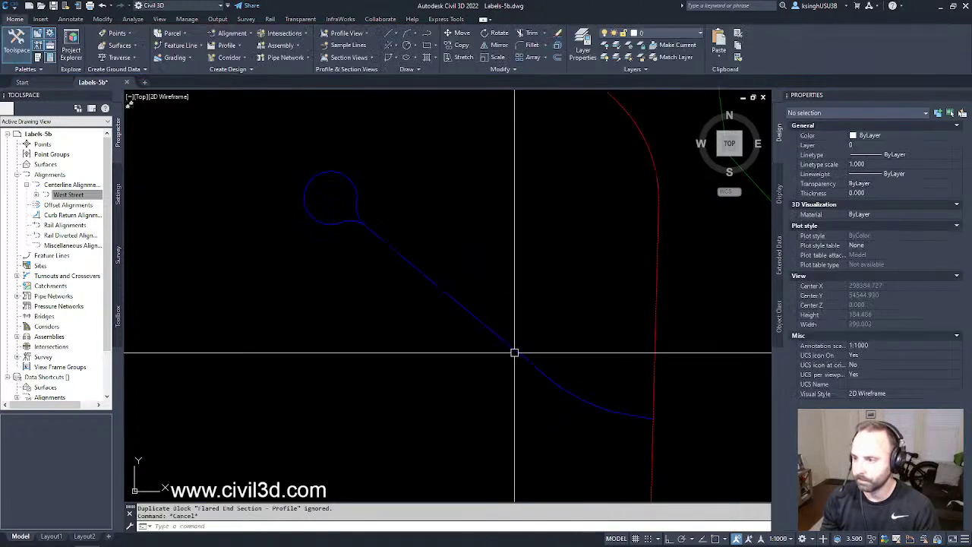
- Explode the inserted alignments block and check the properties of the West Street polyline released from it
{"action": "left_click", "coordinate": [515, 348]}
{"action": "key", "text": "Escape"}
{"action": "type", "text": "x"}
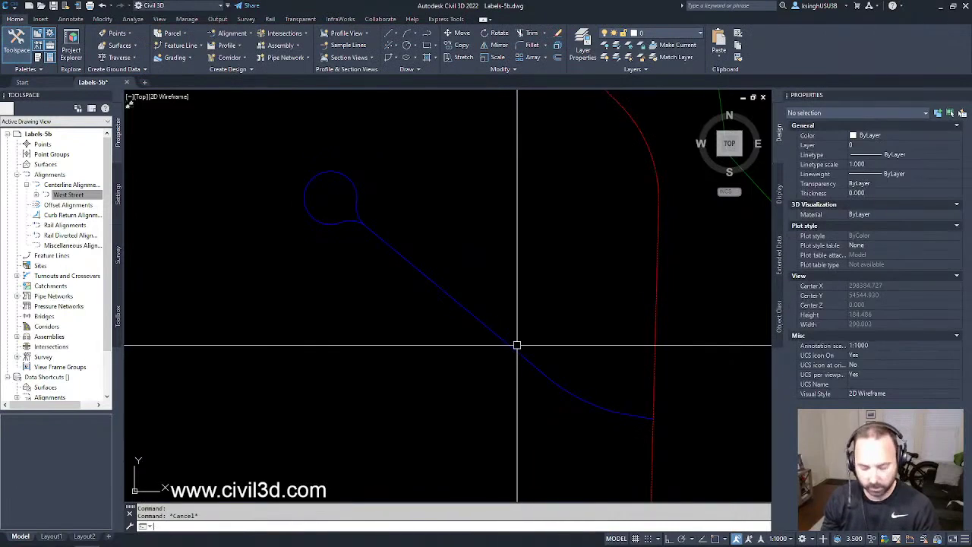
{"action": "key", "text": "Return"}
{"action": "left_click", "coordinate": [503, 338]}
{"action": "key", "text": "Return"}
{"action": "left_click", "coordinate": [497, 333]}
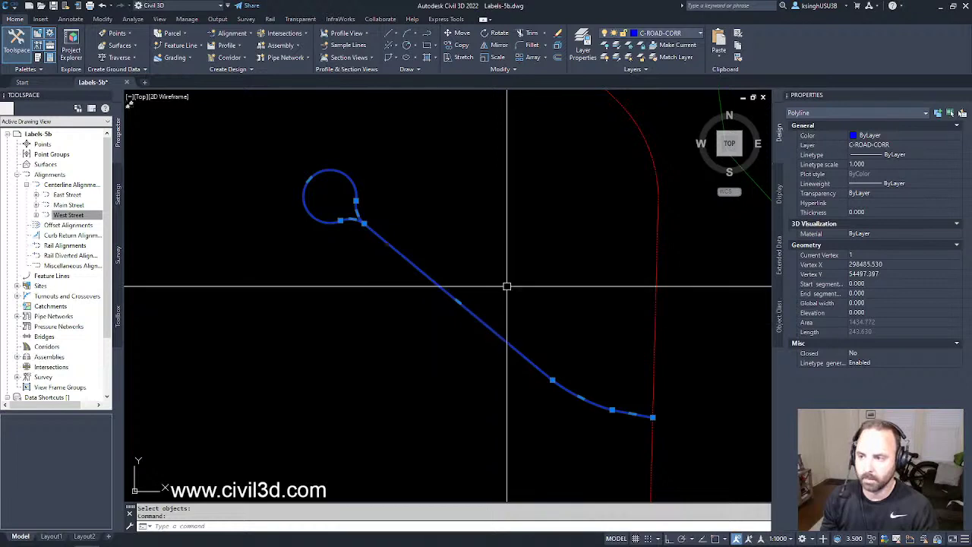
{"action": "key", "text": "Escape"}
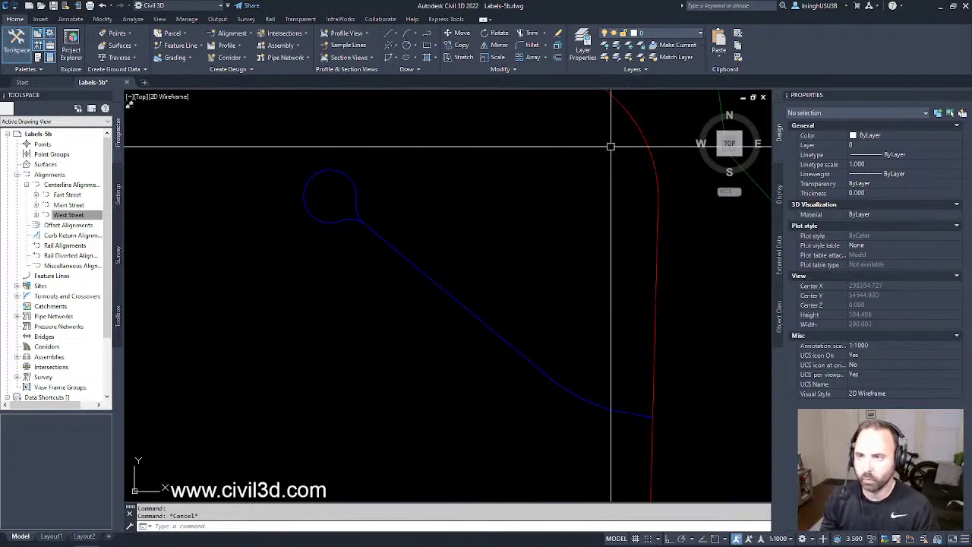
- Turn the C-ROAD layer back on and regenerate the whole drawing with REGENALL
{"action": "left_click", "coordinate": [699, 34]}
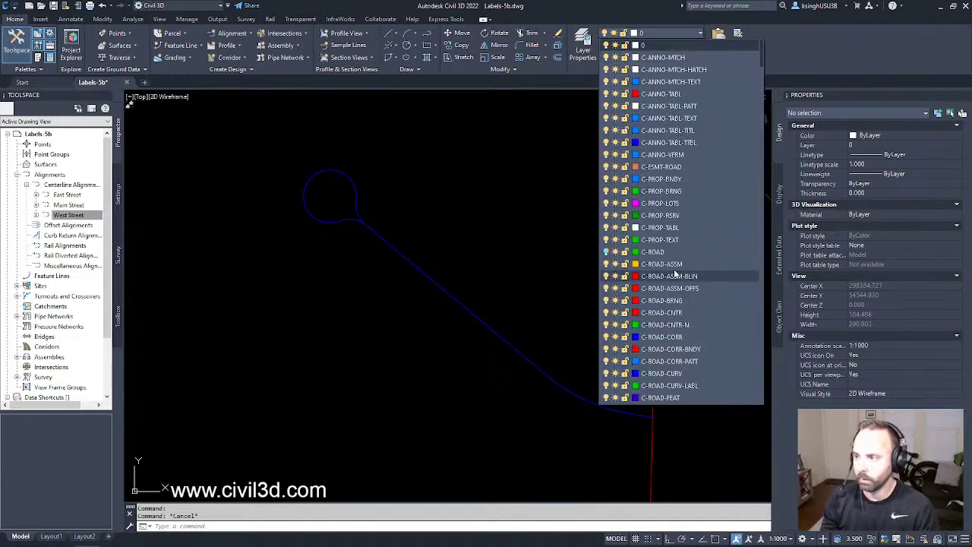
{"action": "left_click", "coordinate": [606, 252]}
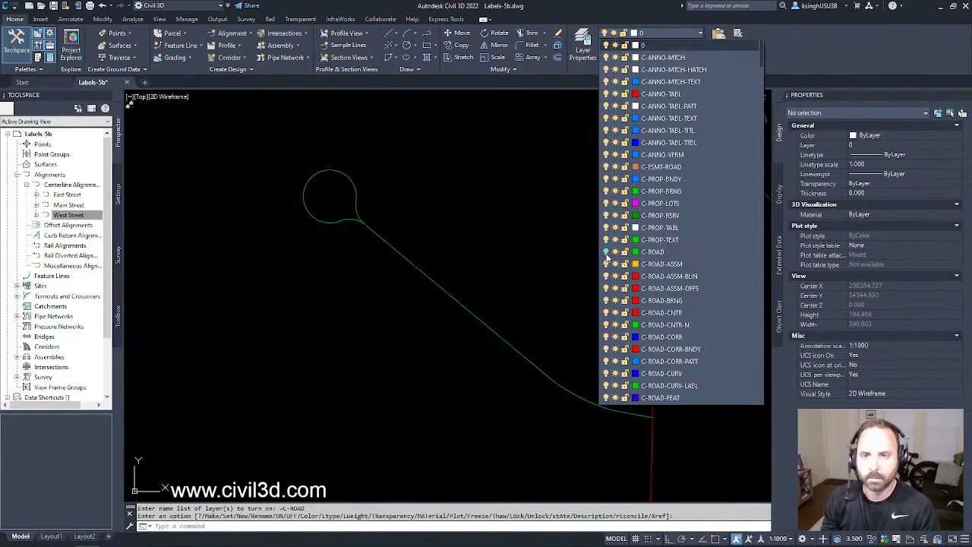
{"action": "left_click", "coordinate": [573, 19]}
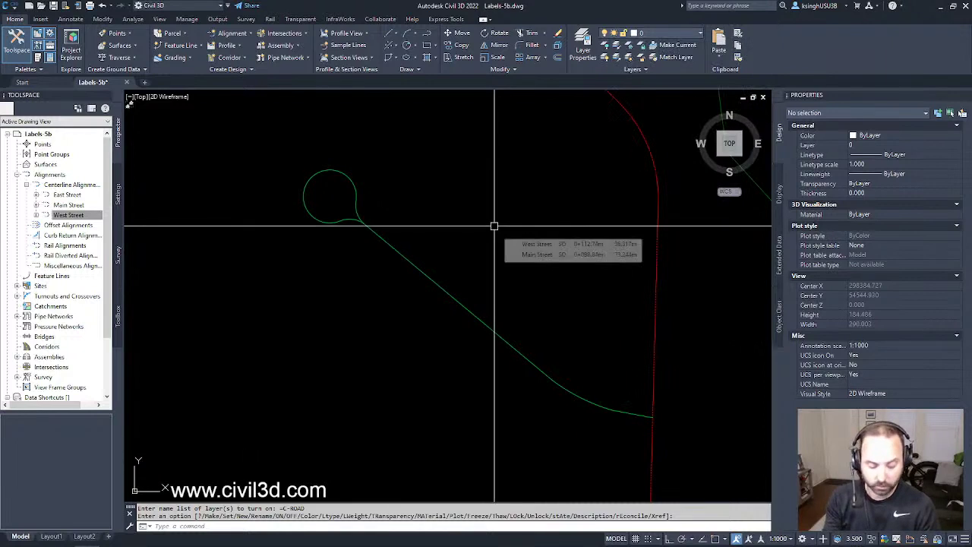
{"action": "type", "text": "ren"}
{"action": "key", "text": "BackSpace"}
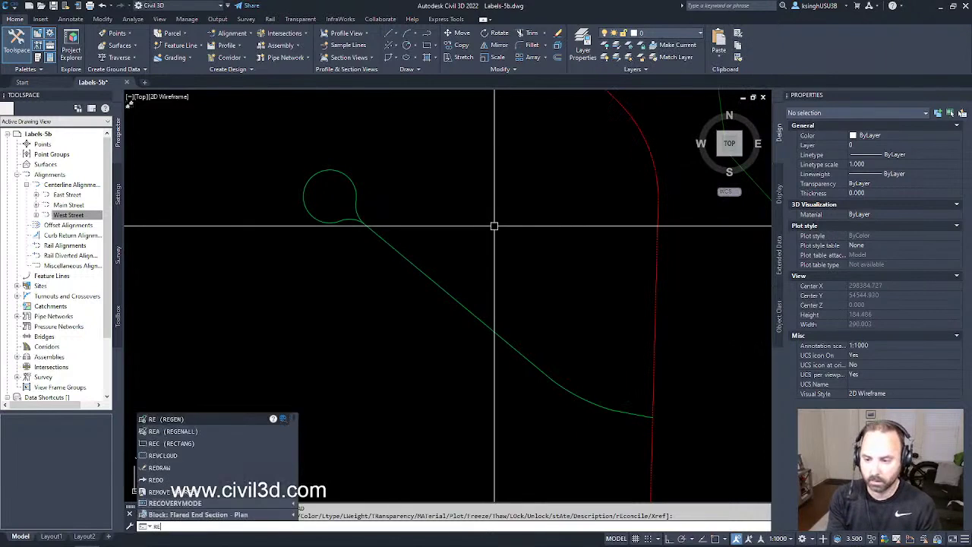
{"action": "type", "text": "g"}
{"action": "key", "text": "BackSpace"}
{"action": "key", "text": "BackSpace"}
{"action": "key", "text": "BackSpace"}
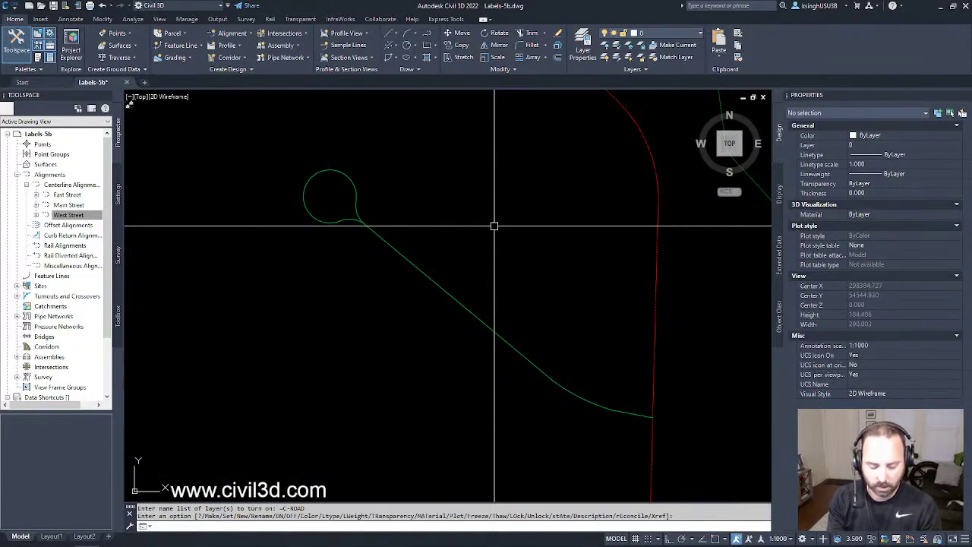
{"action": "type", "text": "rea"}
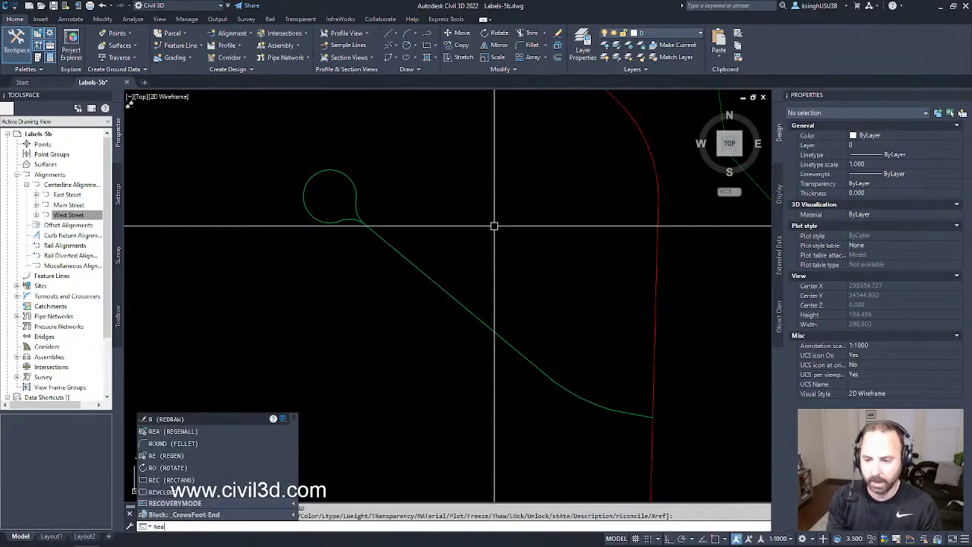
{"action": "key", "text": "Return"}
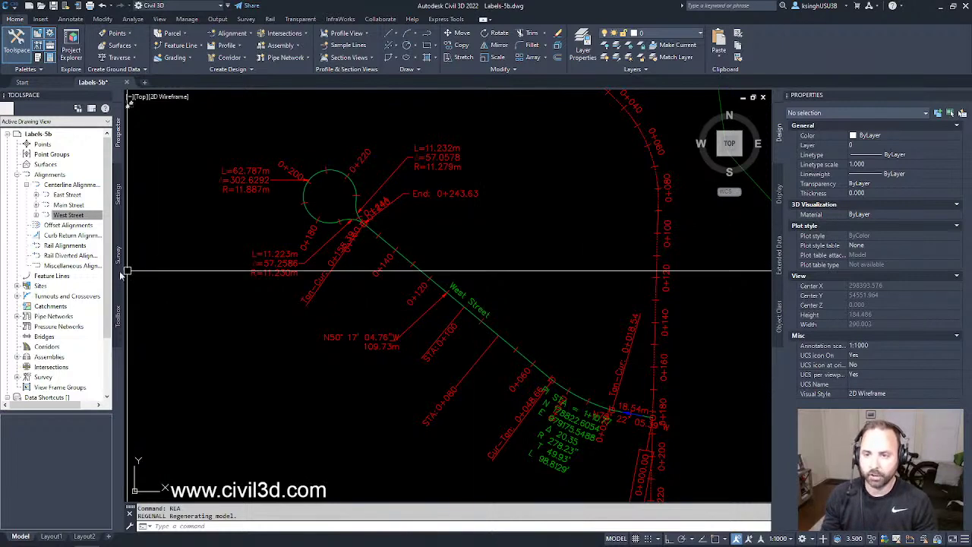
- Select the West Street alignment's station label group and open its Perpendicular with Tick major station label style for editing
{"action": "scroll", "coordinate": [108, 296], "scroll_direction": "down", "scroll_amount": 2}
{"action": "scroll", "coordinate": [115, 321], "scroll_direction": "down", "scroll_amount": 1}
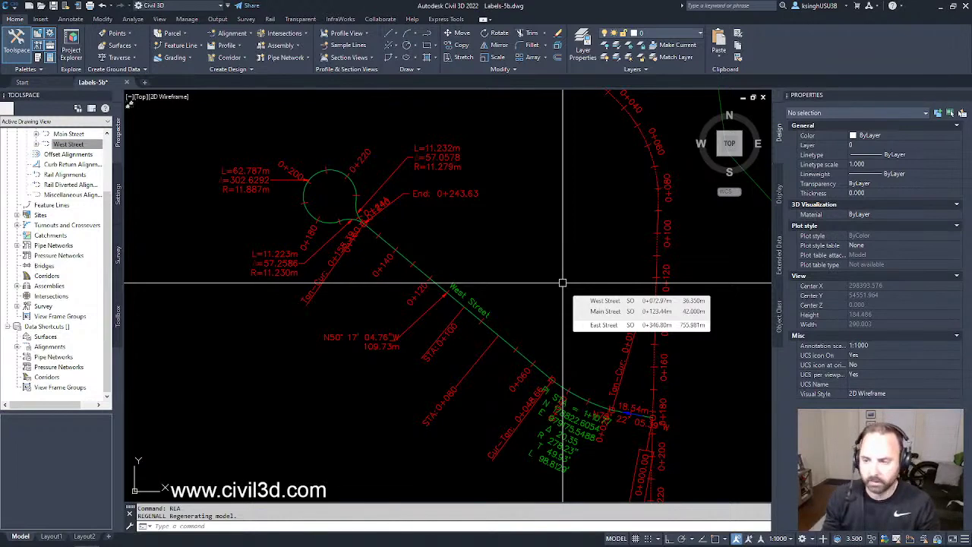
{"action": "scroll", "coordinate": [417, 296], "scroll_direction": "up", "scroll_amount": 4}
{"action": "left_click", "coordinate": [431, 288]}
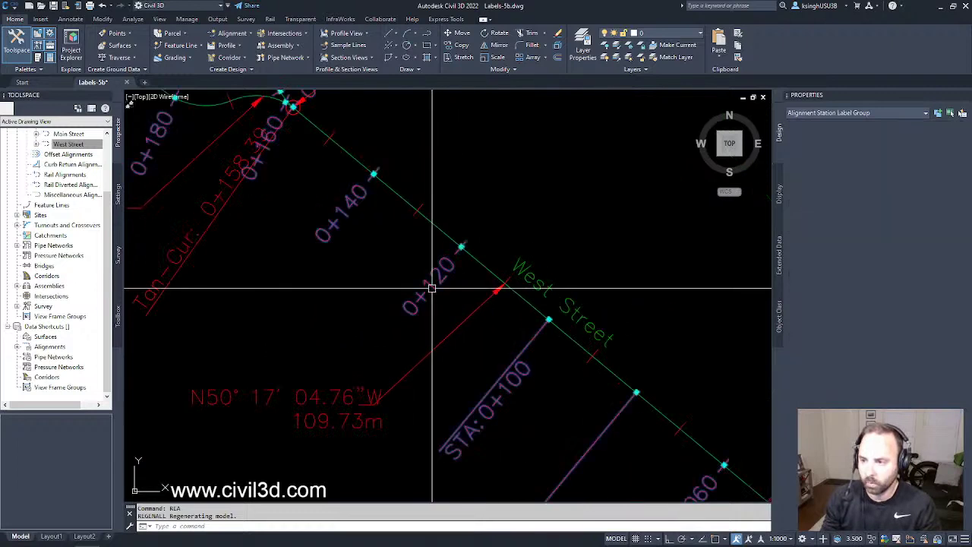
{"action": "scroll", "coordinate": [437, 318], "scroll_direction": "down", "scroll_amount": 4}
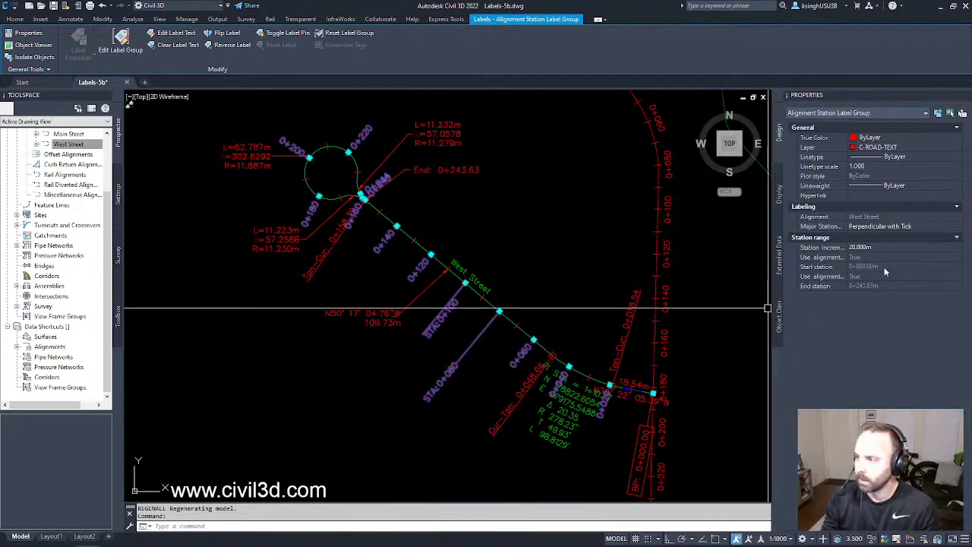
{"action": "left_click", "coordinate": [925, 227]}
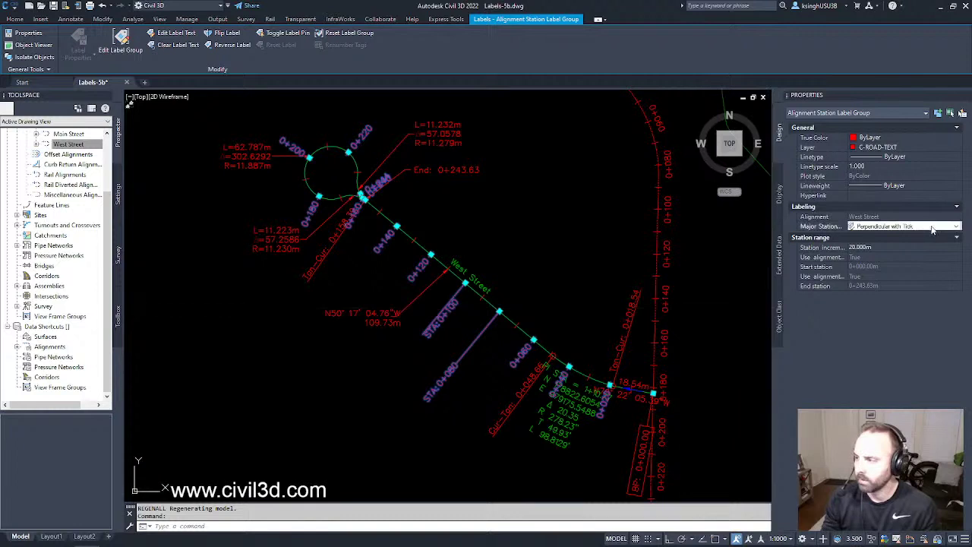
{"action": "left_click", "coordinate": [957, 227]}
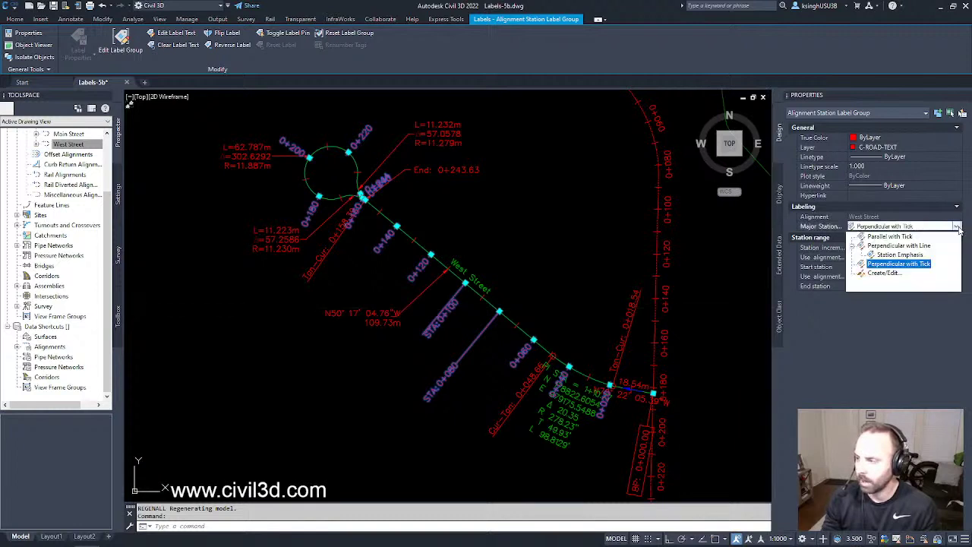
{"action": "left_click", "coordinate": [888, 273]}
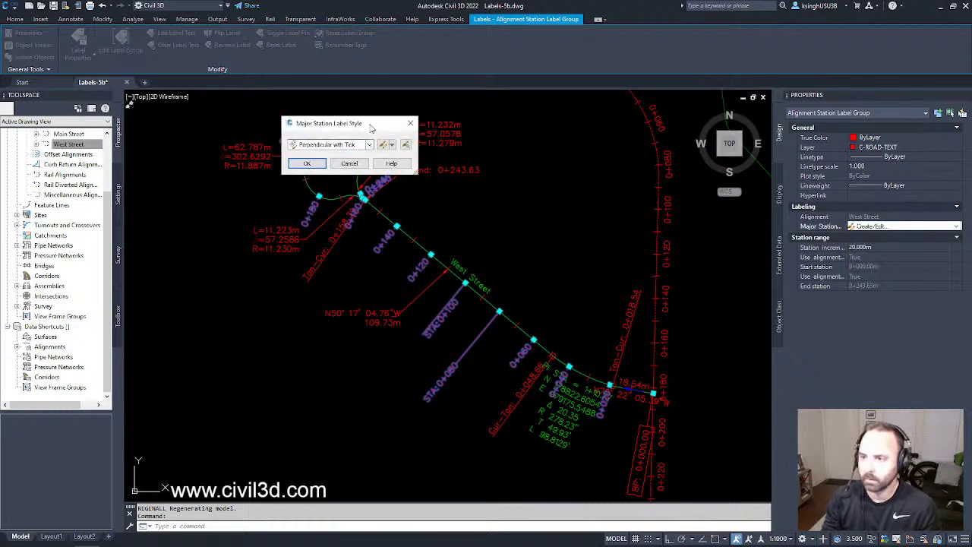
{"action": "left_click_drag", "start_coordinate": [372, 132], "coordinate": [581, 161]}
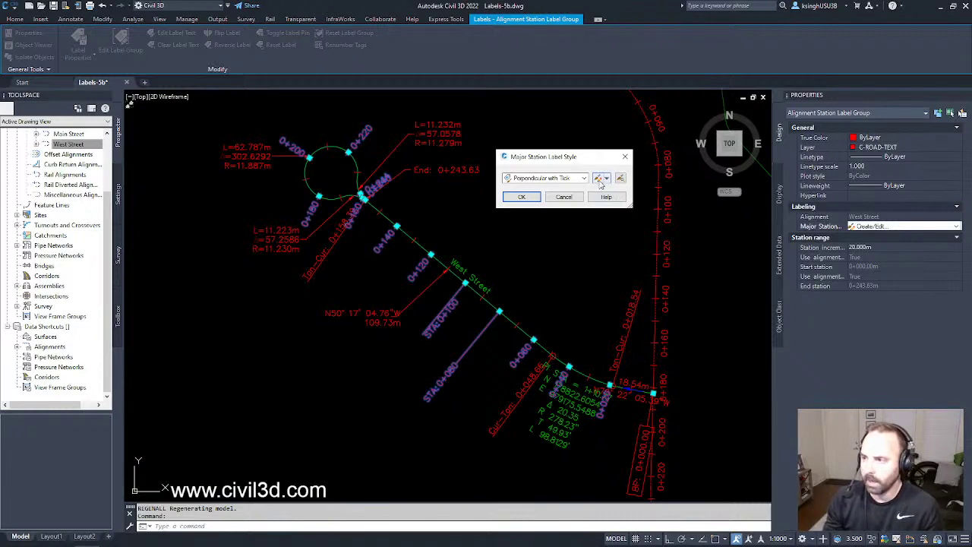
{"action": "left_click", "coordinate": [607, 180]}
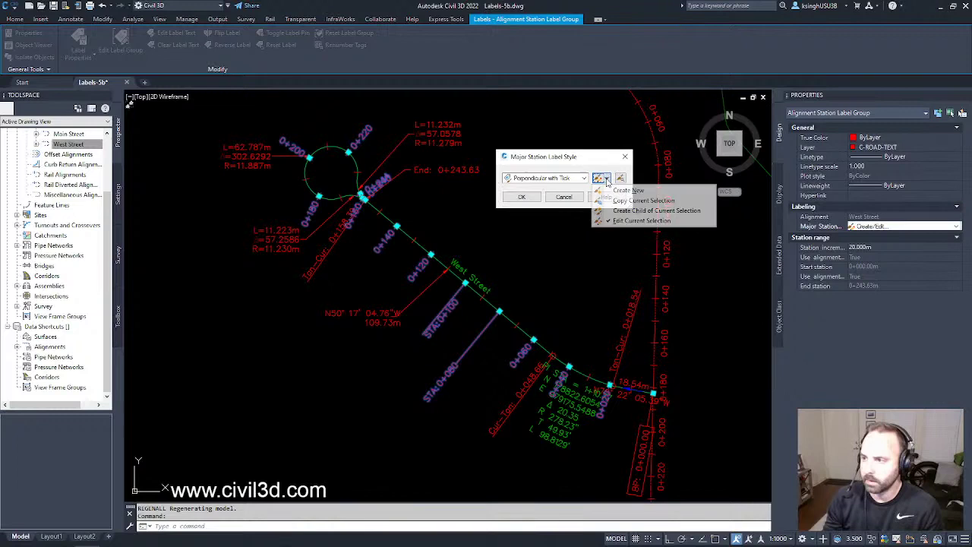
{"action": "left_click", "coordinate": [624, 219]}
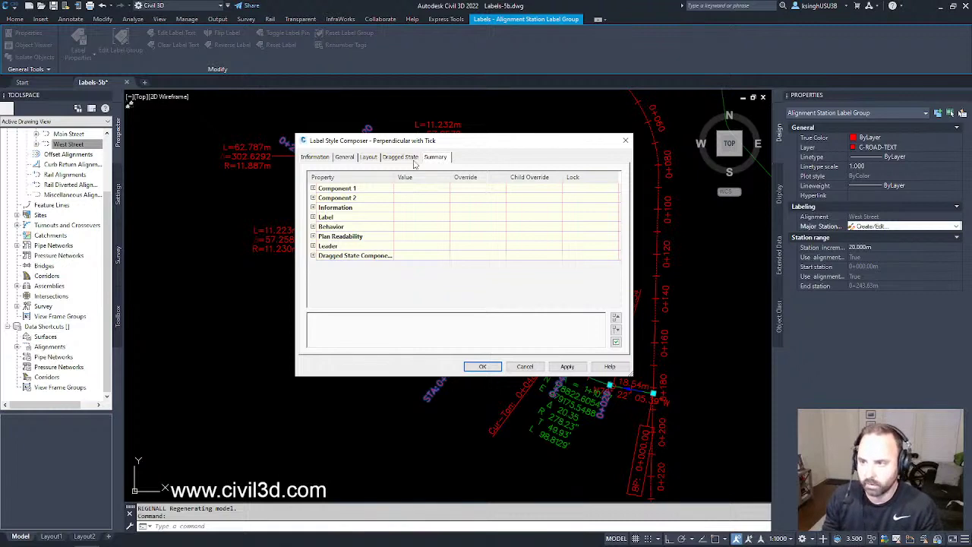
- Set the color of the Station text component in the Perpendicular with Tick label style to blue
{"action": "left_click", "coordinate": [348, 158]}
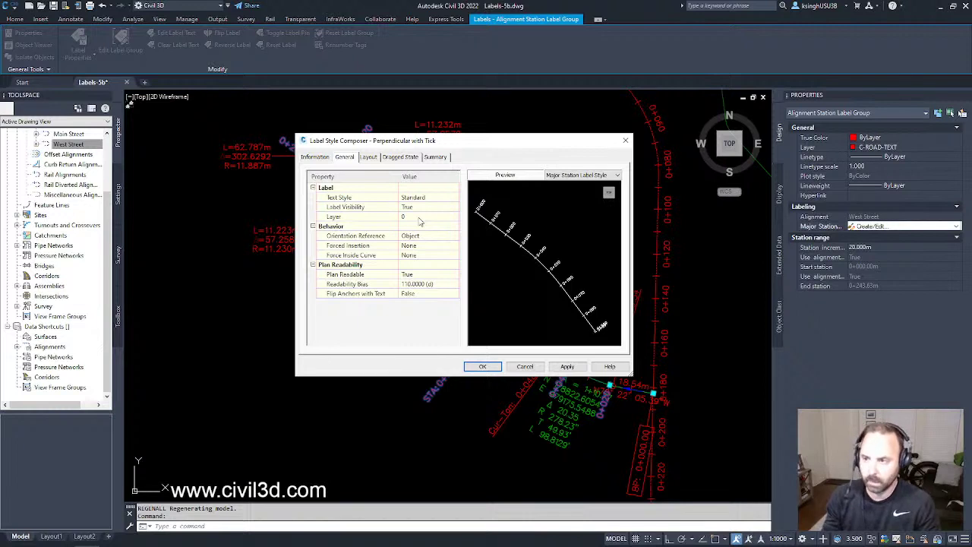
{"action": "left_click", "coordinate": [368, 156]}
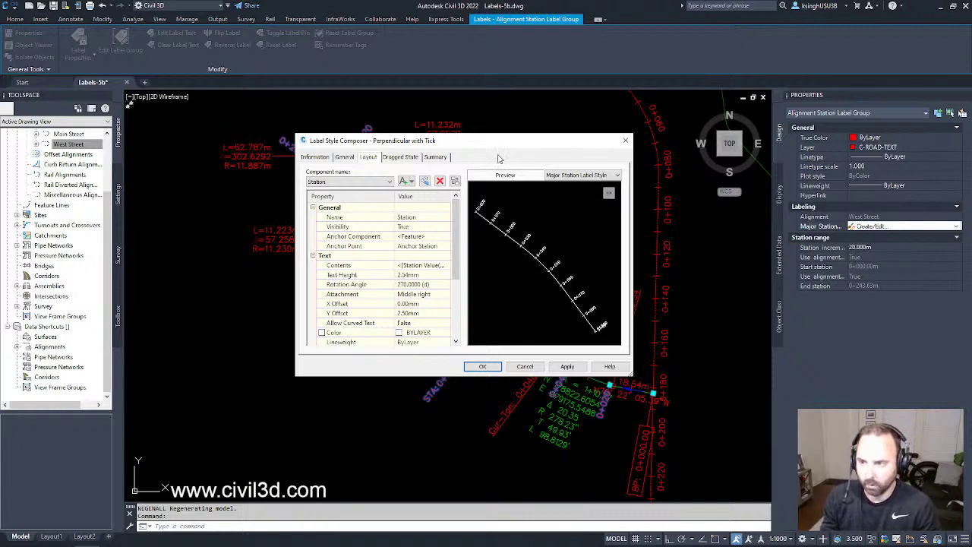
{"action": "scroll", "coordinate": [457, 277], "scroll_direction": "down", "scroll_amount": 2}
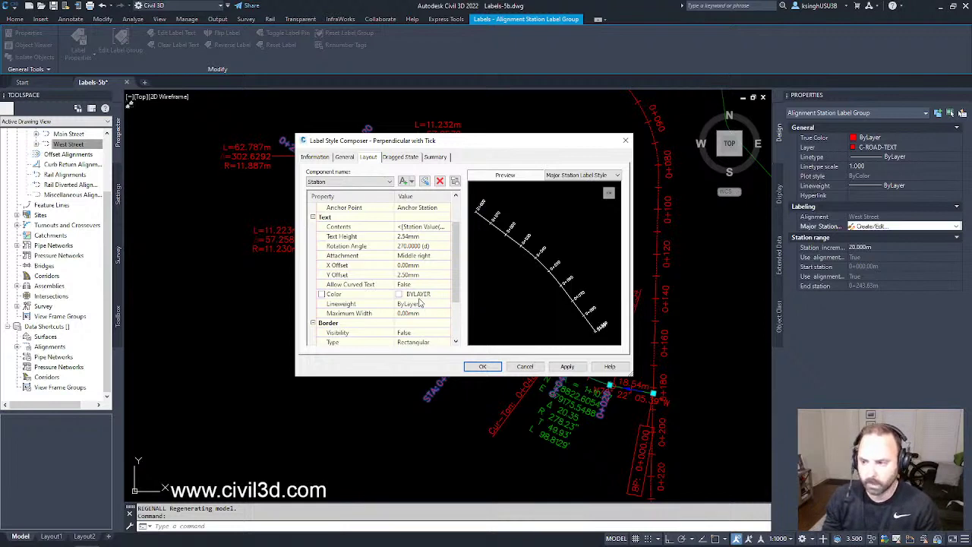
{"action": "left_click", "coordinate": [426, 295]}
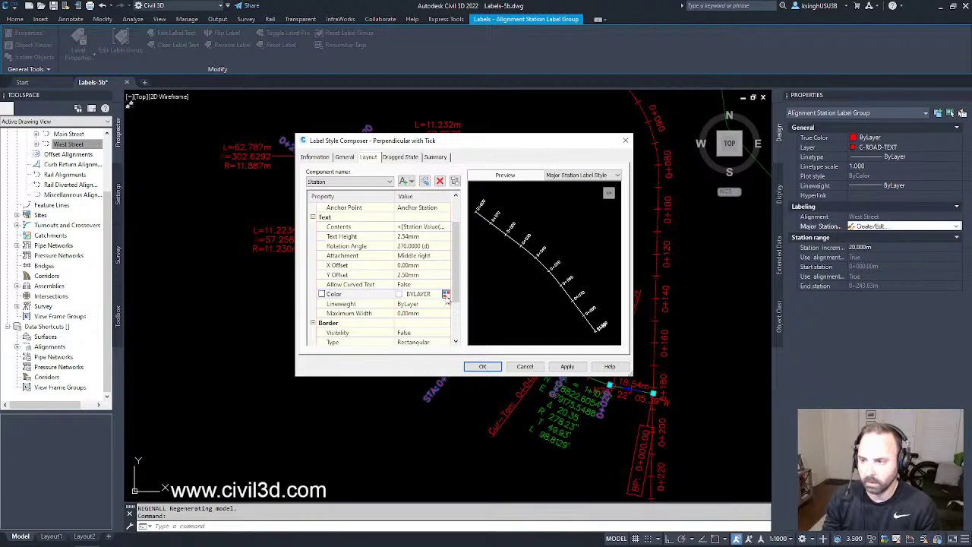
{"action": "left_click", "coordinate": [447, 295]}
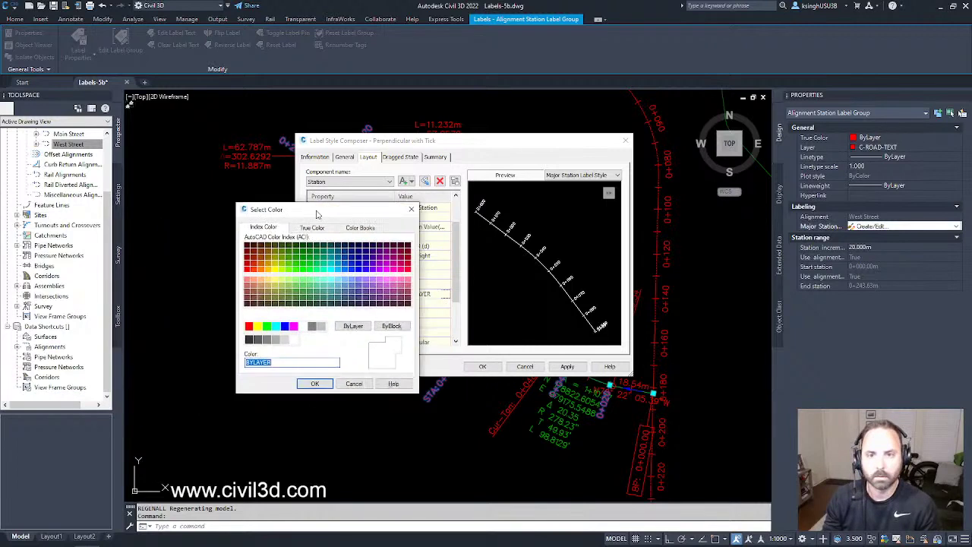
{"action": "left_click_drag", "start_coordinate": [313, 209], "coordinate": [470, 186]}
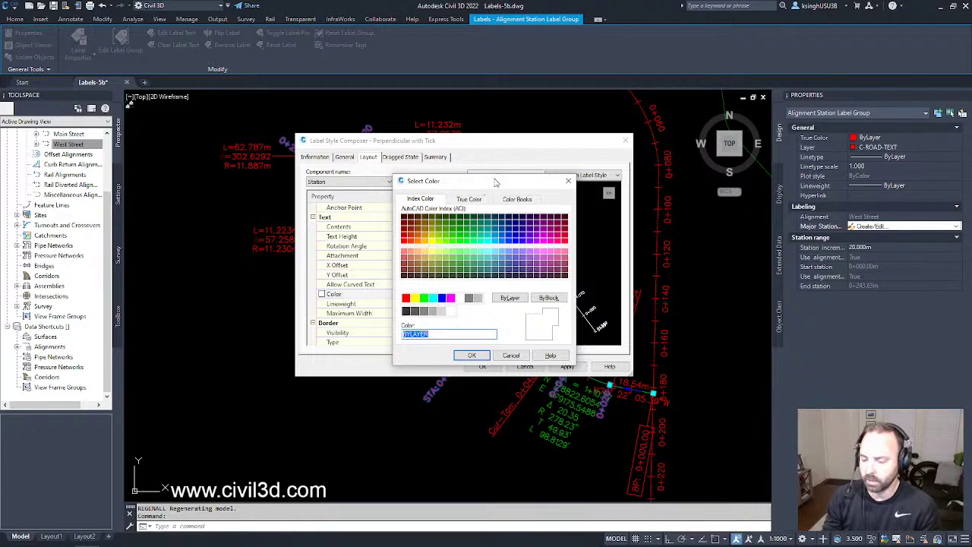
{"action": "left_click", "coordinate": [443, 297]}
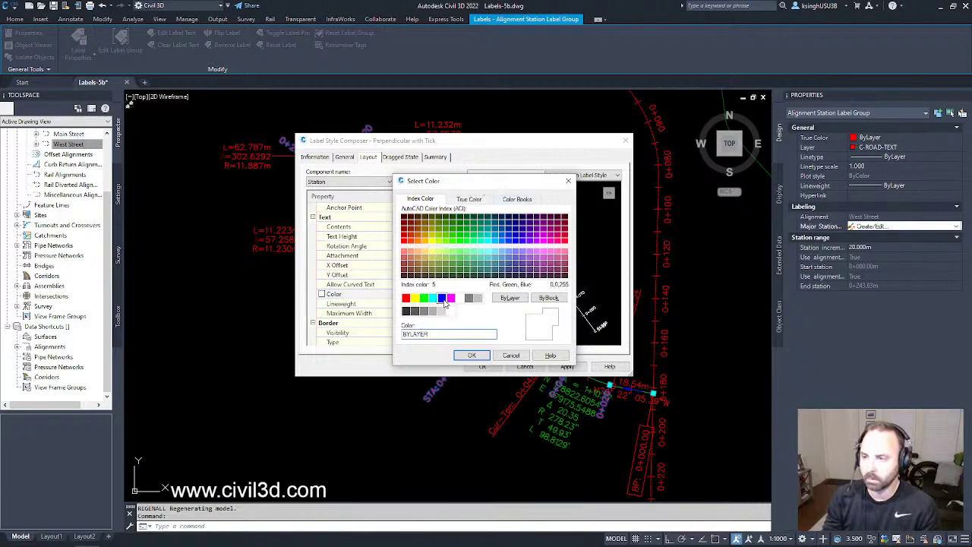
{"action": "left_click", "coordinate": [472, 355]}
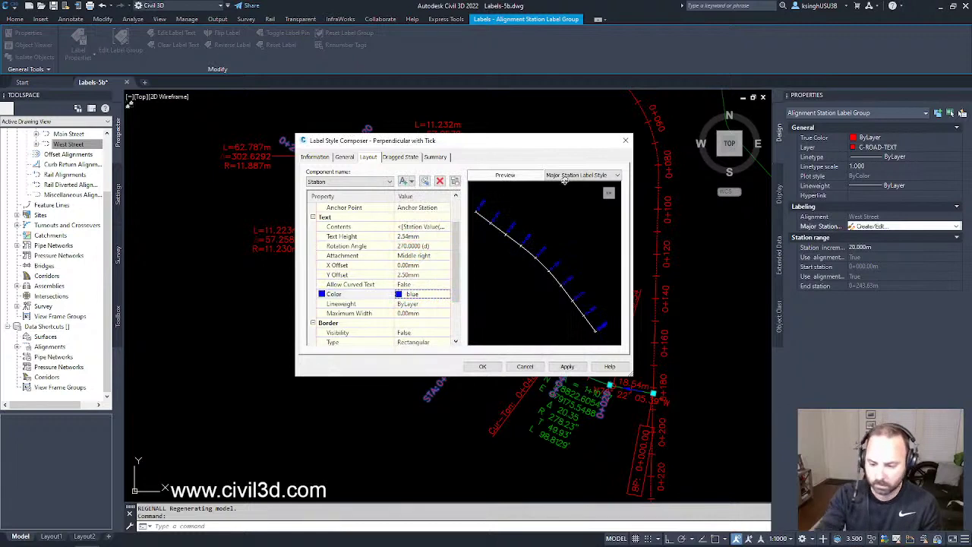
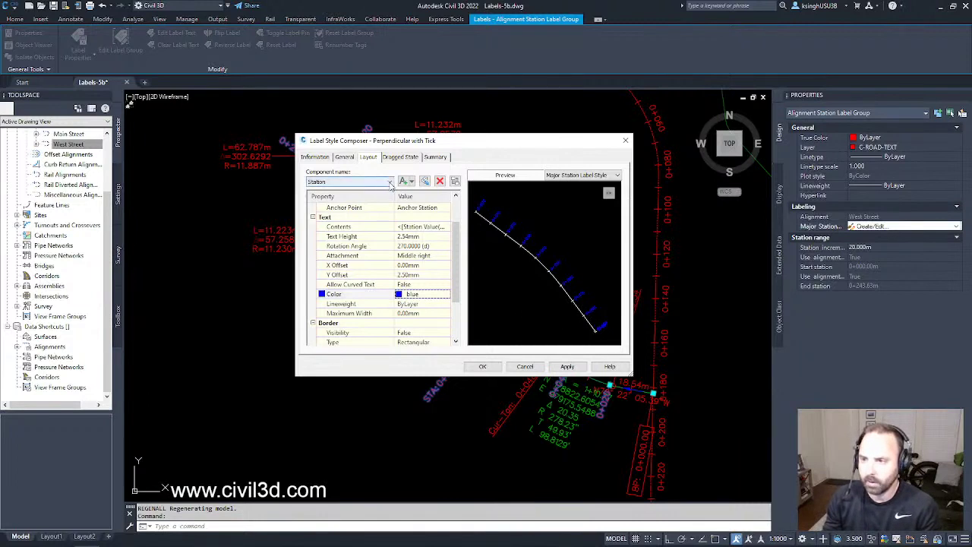
- Check the Tick component's properties, then accept the edited label style for the West Street major station labels
{"action": "left_click", "coordinate": [389, 182]}
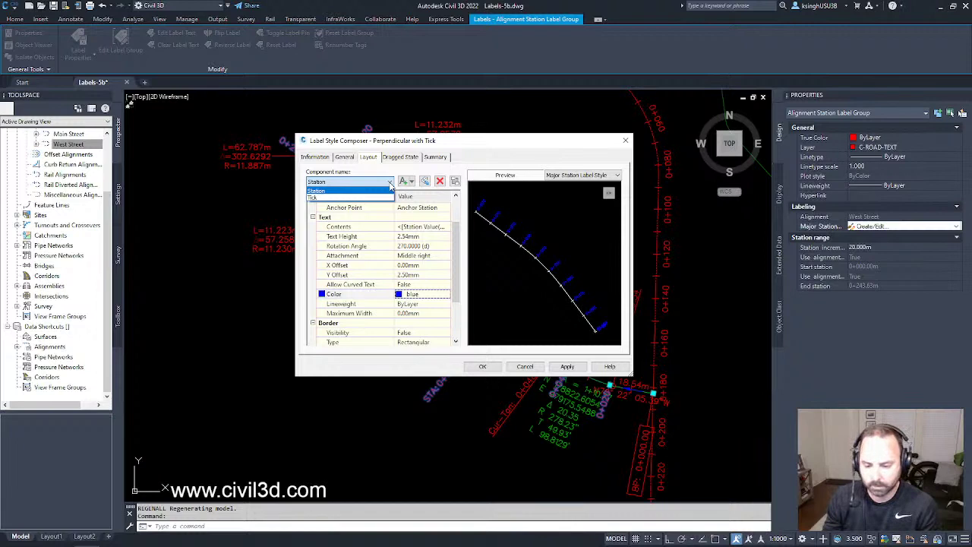
{"action": "left_click", "coordinate": [379, 198]}
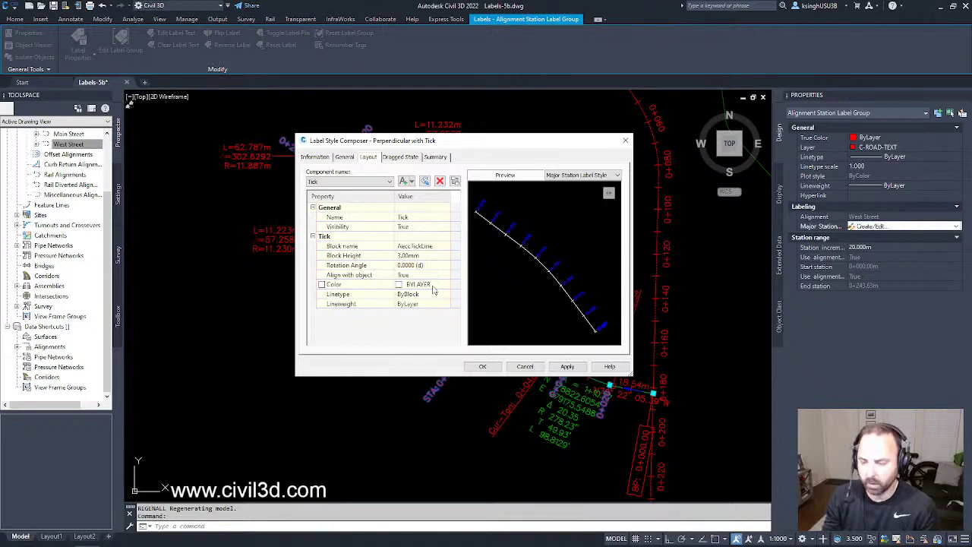
{"action": "left_click", "coordinate": [484, 368]}
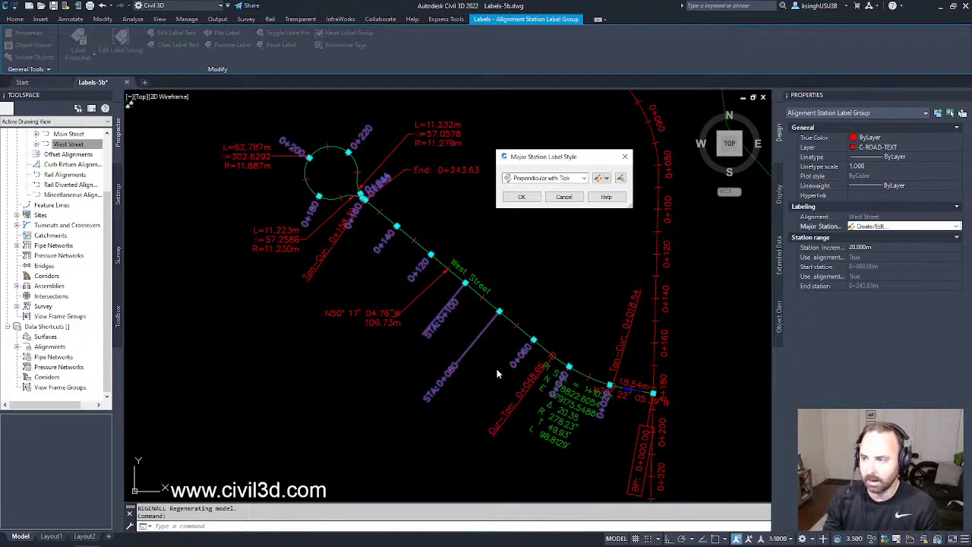
{"action": "left_click", "coordinate": [521, 197]}
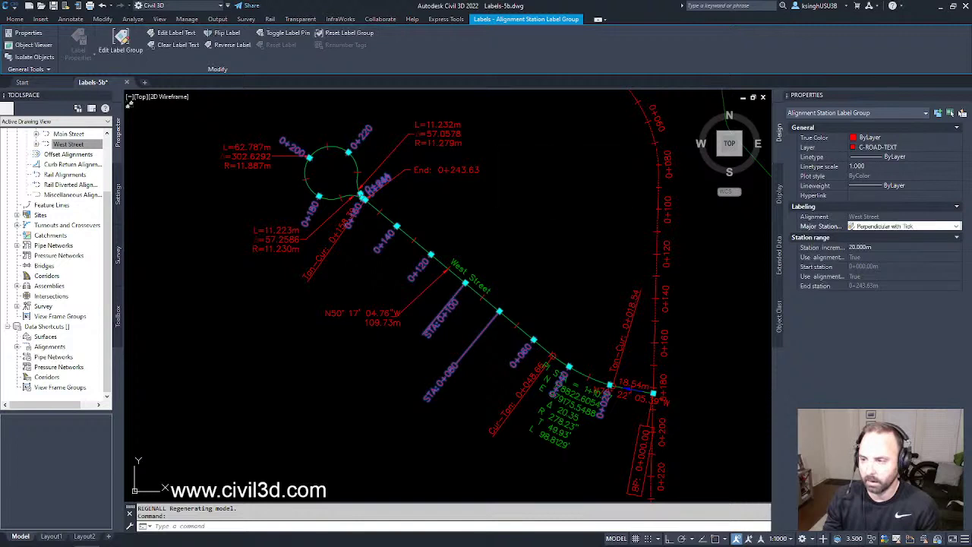
- Deselect the station labels, regenerate the drawing with REGEN, and compare the station text and tick colors along West Street
{"action": "middle_click_drag", "start_coordinate": [474, 275], "coordinate": [480, 281]}
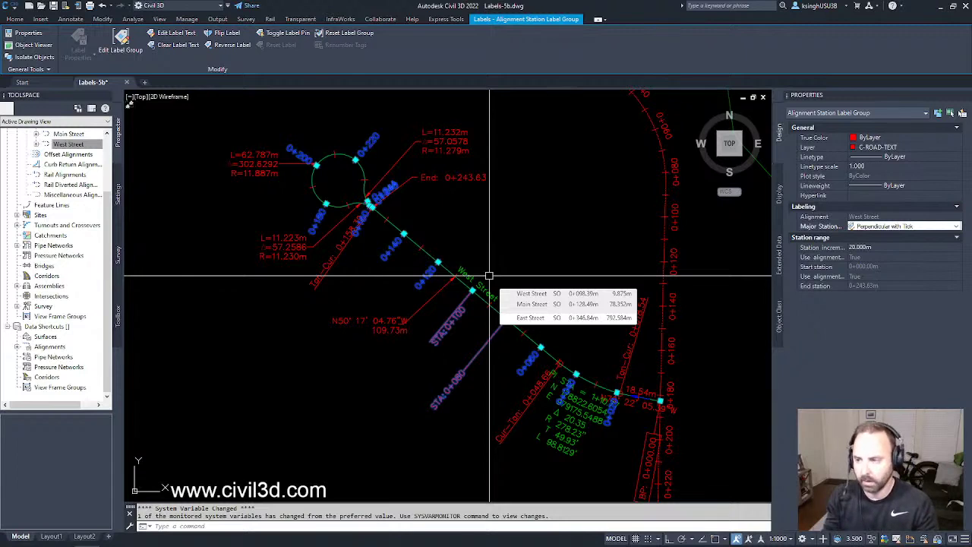
{"action": "key", "text": "Escape"}
{"action": "mouse_move", "coordinate": [541, 280]}
{"action": "middle_mouse_down"}
{"action": "mouse_move", "coordinate": [533, 272]}
{"action": "mouse_move", "coordinate": [538, 280]}
{"action": "middle_mouse_up"}
{"action": "mouse_move", "coordinate": [538, 280]}
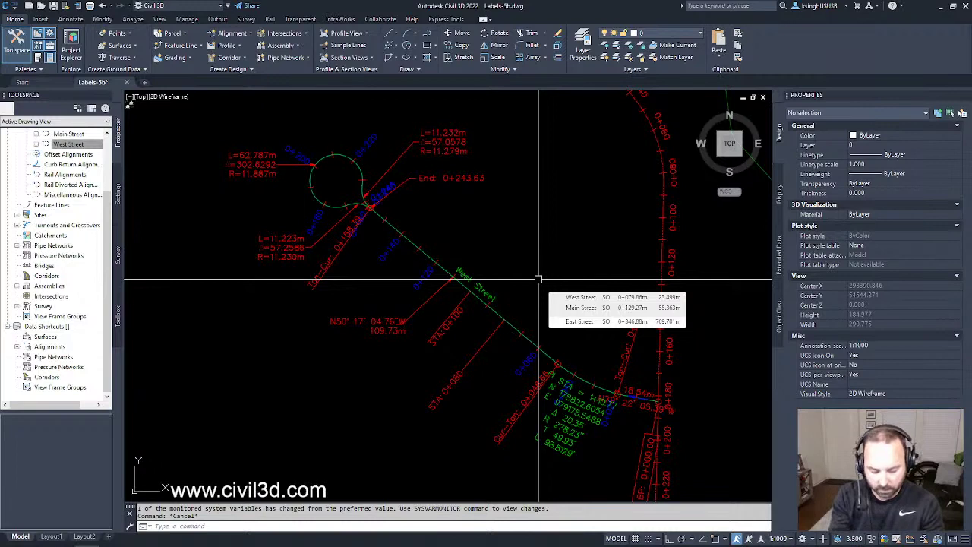
{"action": "type", "text": "REGEN"}
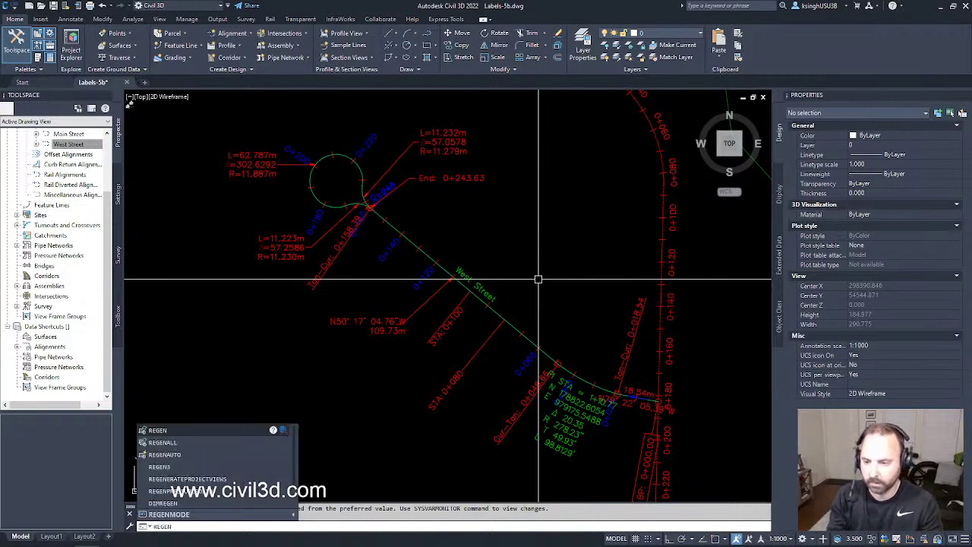
{"action": "key", "text": "Return"}
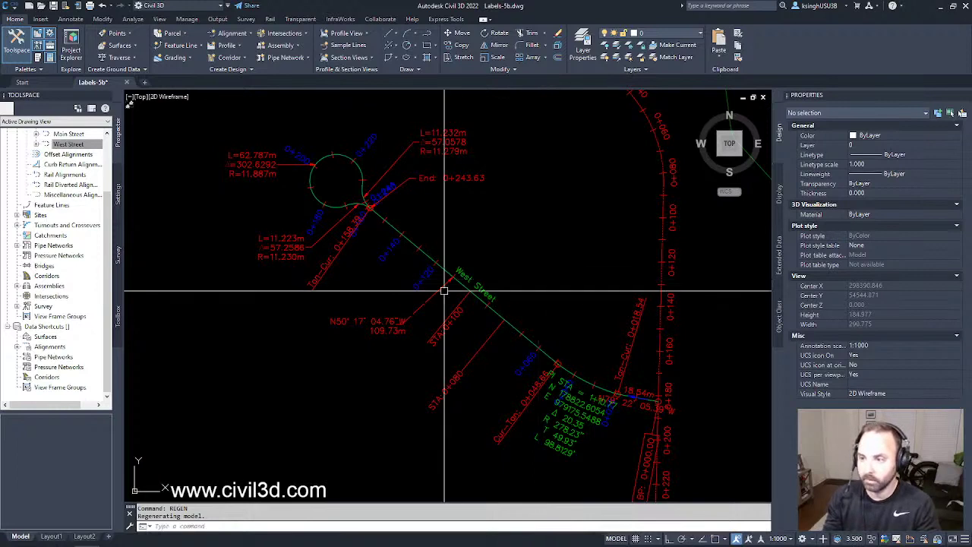
{"action": "scroll", "coordinate": [445, 288], "scroll_direction": "up", "scroll_amount": 4}
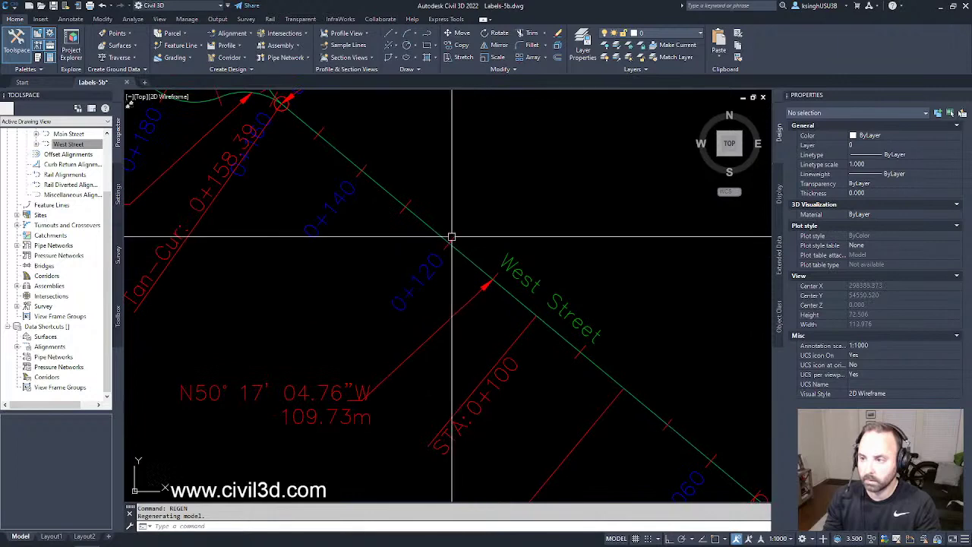
{"action": "scroll", "coordinate": [486, 274], "scroll_direction": "down", "scroll_amount": 4}
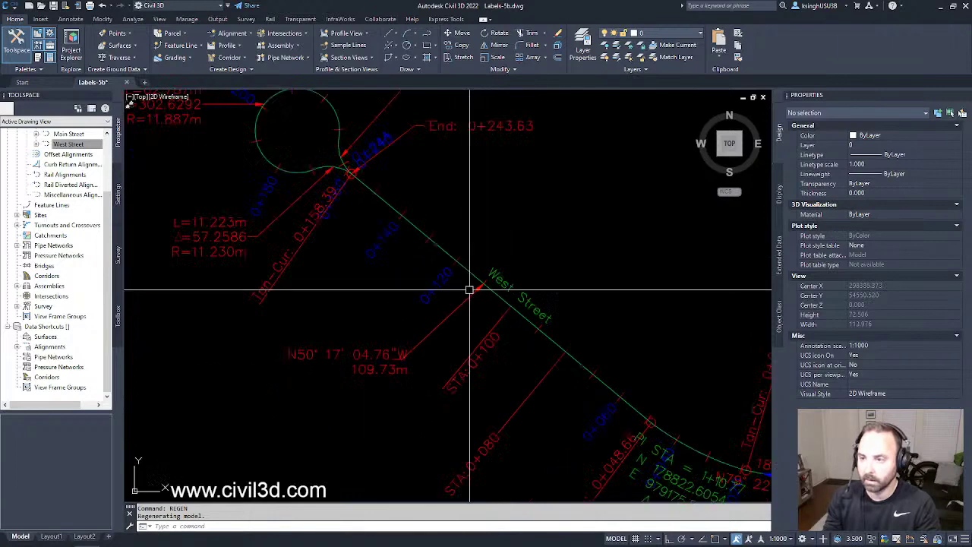
{"action": "mouse_move", "coordinate": [459, 309]}
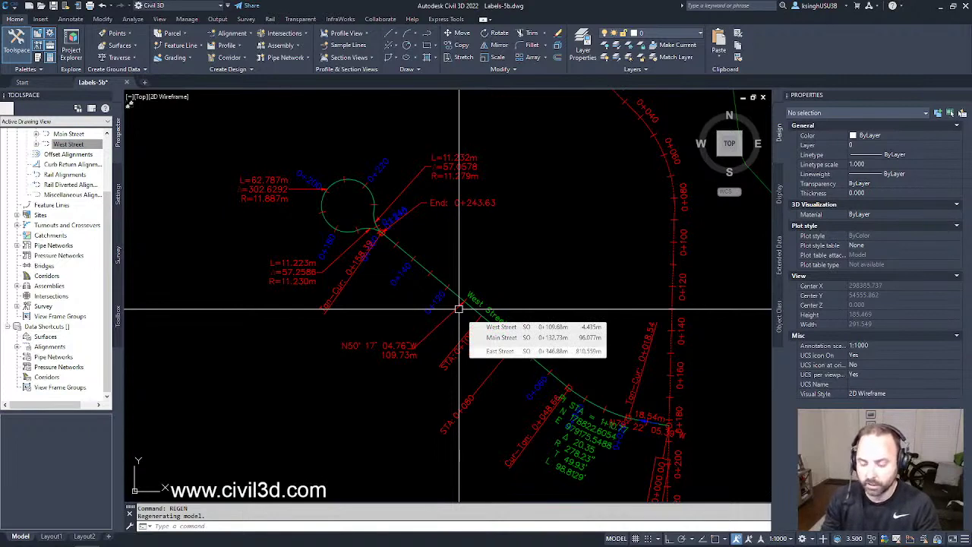
{"action": "scroll", "coordinate": [451, 319], "scroll_direction": "up", "scroll_amount": 4}
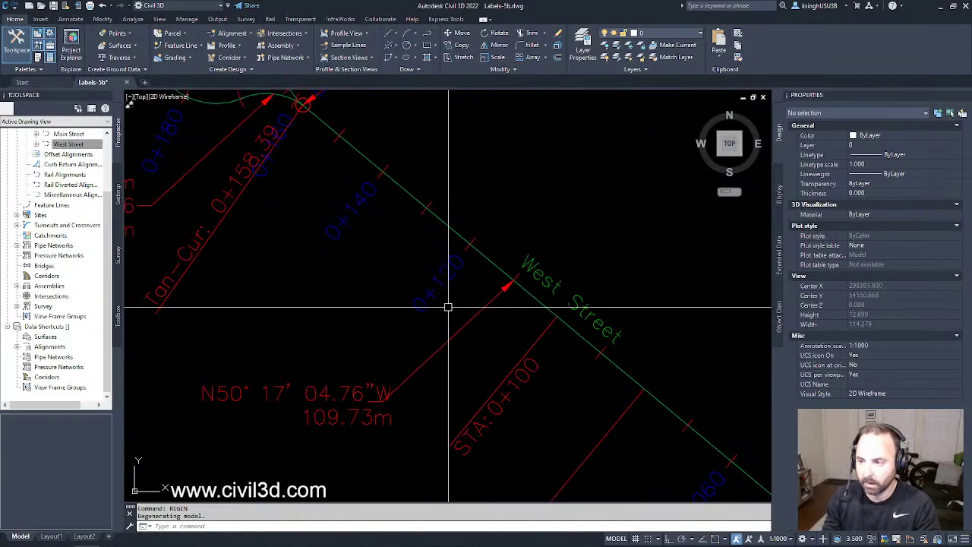
{"action": "scroll", "coordinate": [460, 283], "scroll_direction": "down", "scroll_amount": 4}
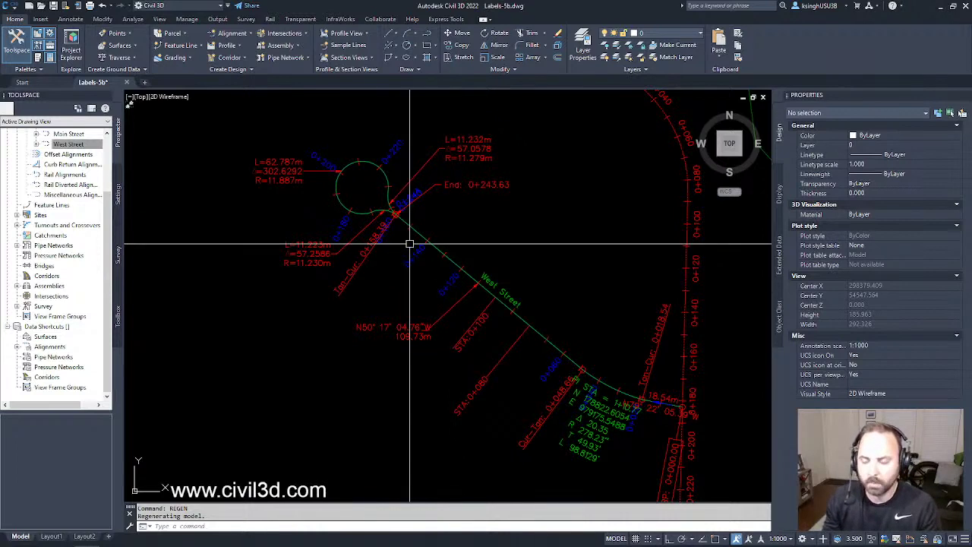
- Try adding a single segment label to West Street's long tangent below the street name, and undo it
{"action": "left_click", "coordinate": [71, 19]}
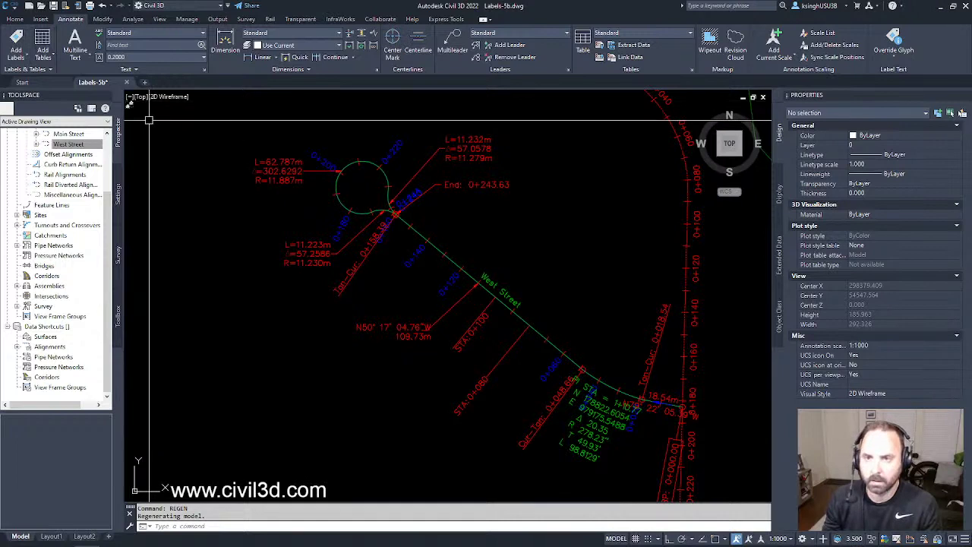
{"action": "left_click", "coordinate": [23, 59]}
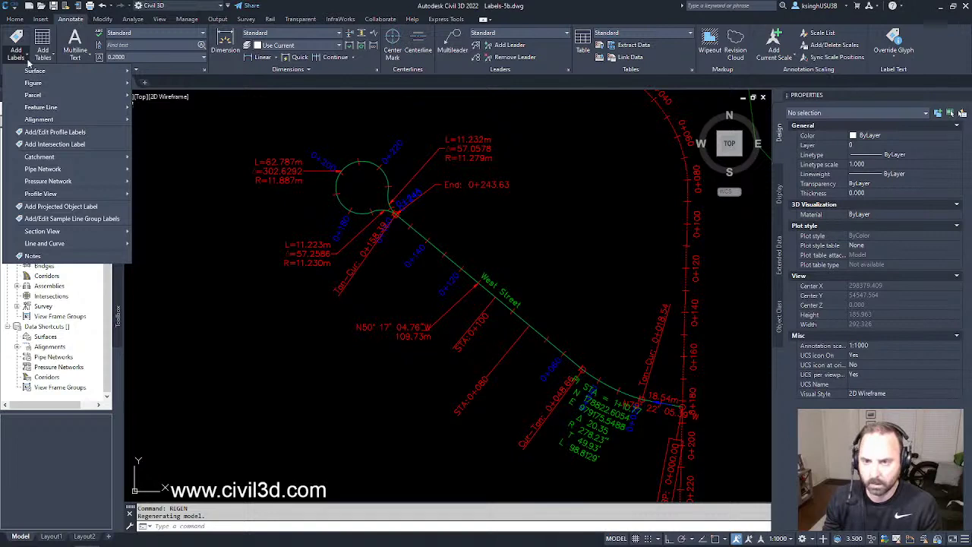
{"action": "mouse_move", "coordinate": [60, 123]}
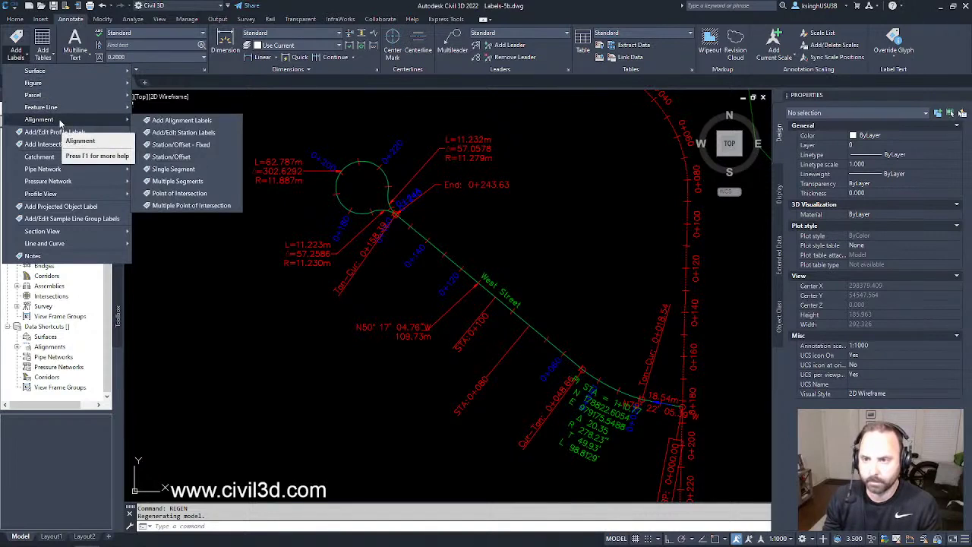
{"action": "left_click", "coordinate": [184, 170]}
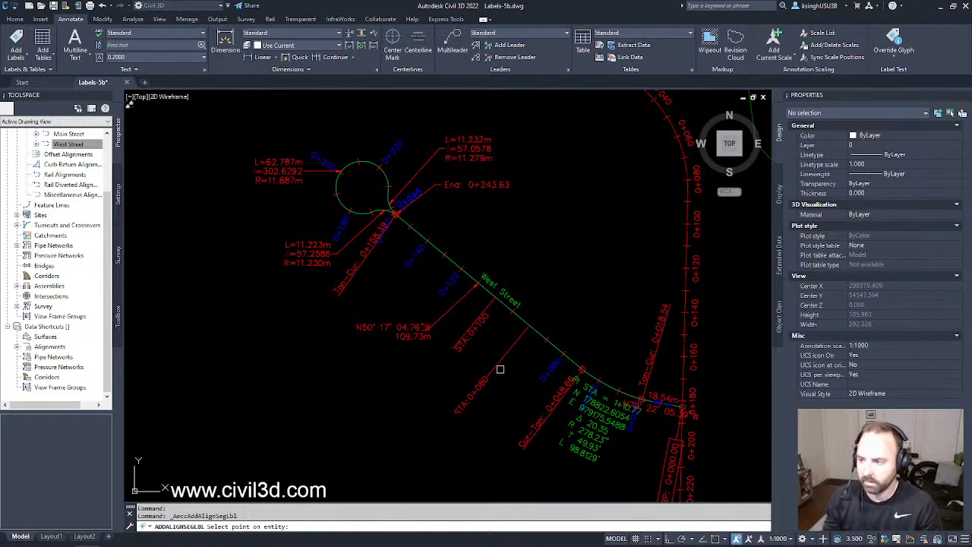
{"action": "left_click", "coordinate": [522, 321]}
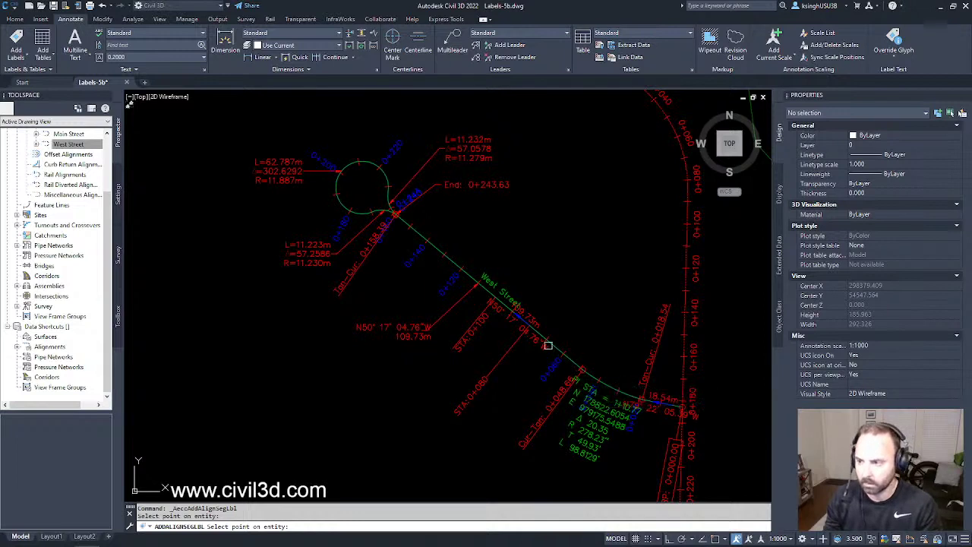
{"action": "key", "text": "Escape"}
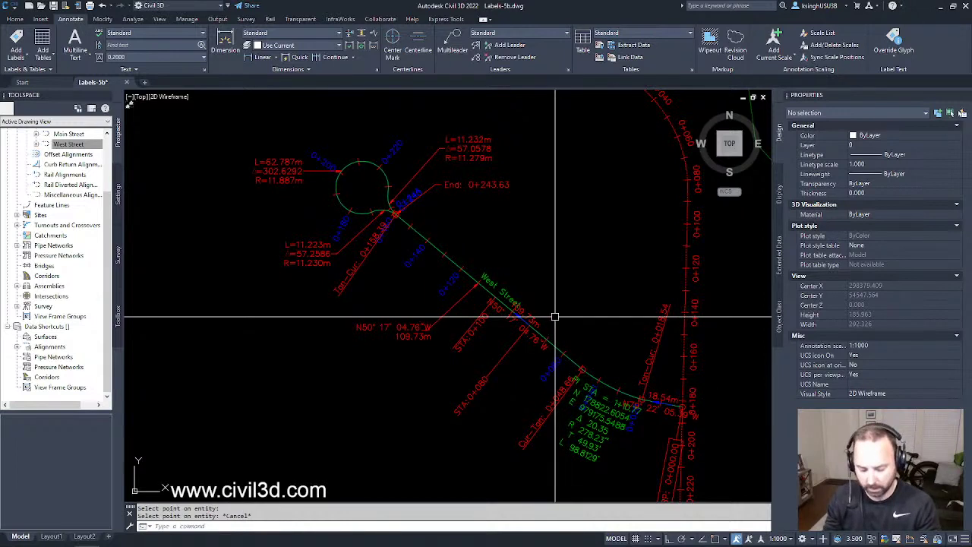
{"action": "type", "text": "u"}
{"action": "key", "text": "Return"}
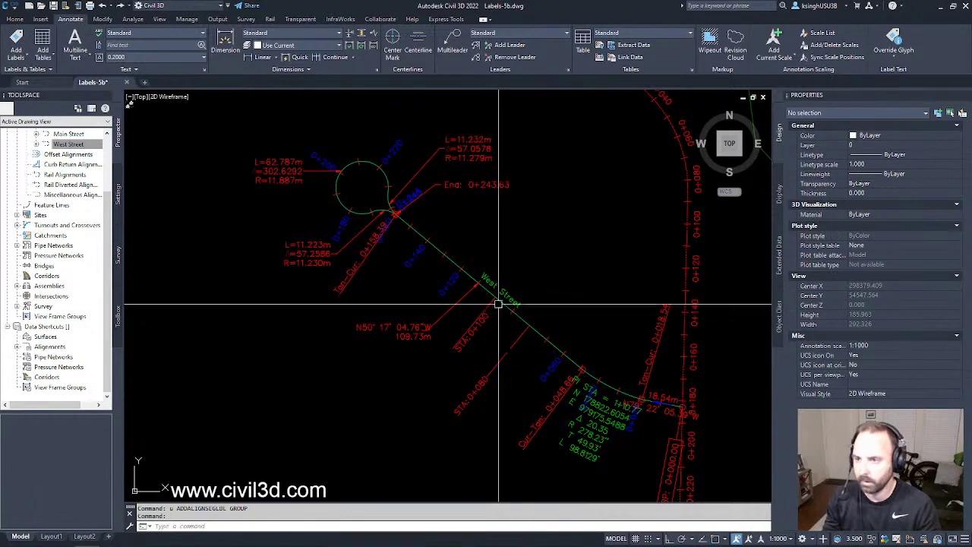
- Add a single segment alignment label to West Street's long tangent, between the 0+080 station label and the tangent's curve end
{"action": "left_click", "coordinate": [25, 55]}
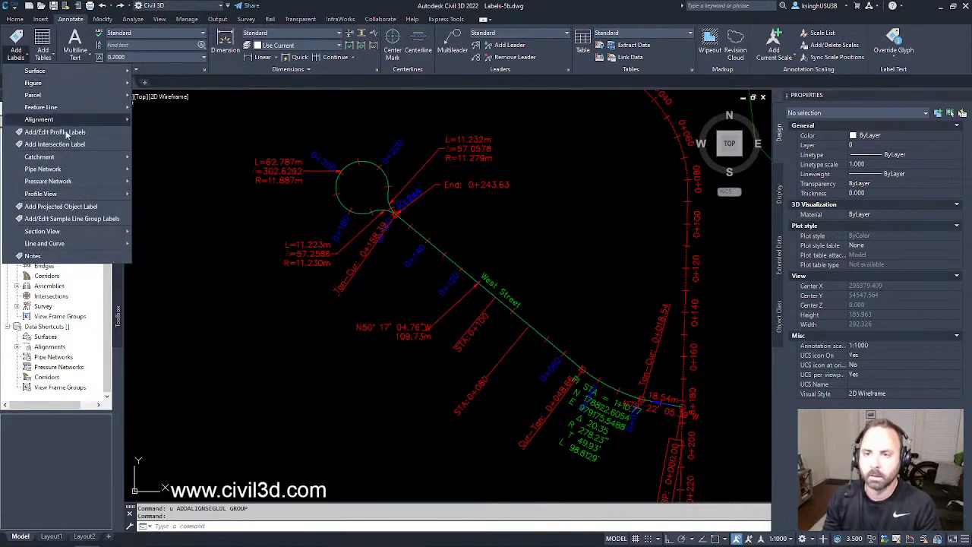
{"action": "mouse_move", "coordinate": [67, 121]}
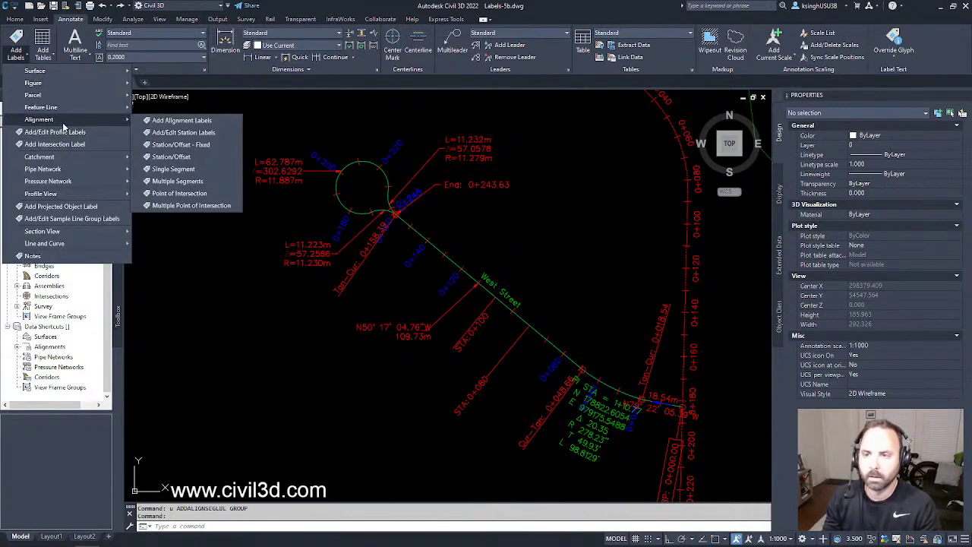
{"action": "left_click", "coordinate": [182, 169]}
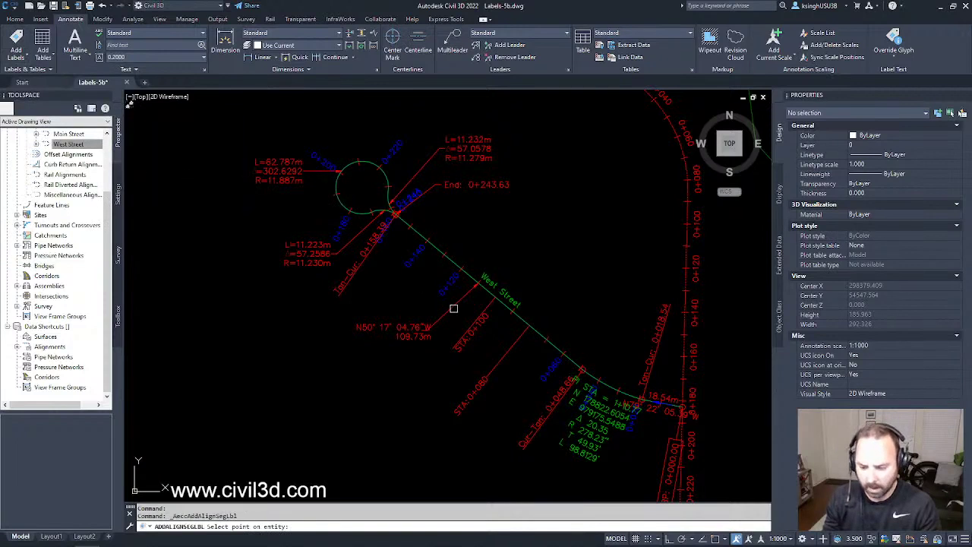
{"action": "scroll", "coordinate": [646, 425], "scroll_direction": "up", "scroll_amount": 5}
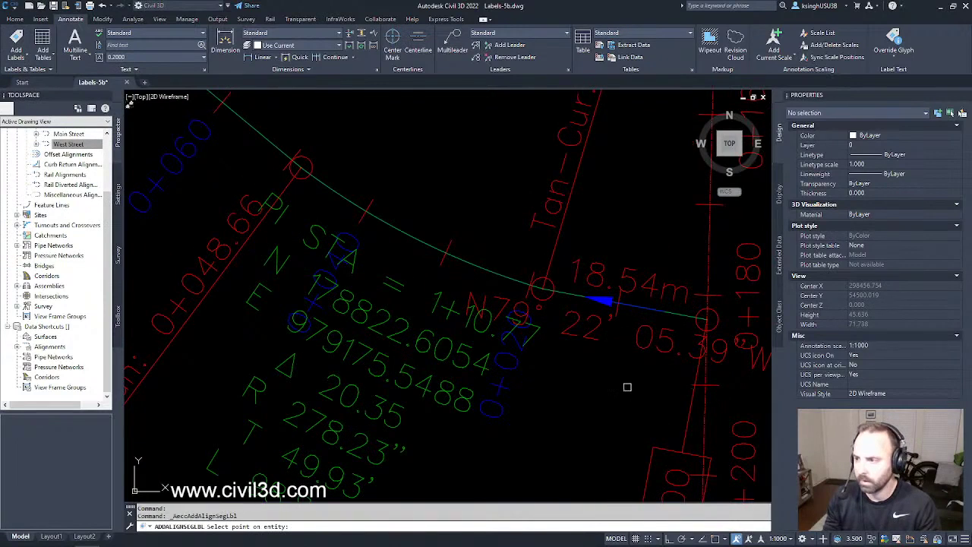
{"action": "mouse_move", "coordinate": [363, 219]}
{"action": "middle_mouse_down"}
{"action": "mouse_move", "coordinate": [426, 281]}
{"action": "mouse_move", "coordinate": [398, 251]}
{"action": "mouse_move", "coordinate": [544, 347]}
{"action": "mouse_move", "coordinate": [493, 342]}
{"action": "middle_mouse_up"}
{"action": "scroll", "coordinate": [494, 348], "scroll_direction": "down", "scroll_amount": 2}
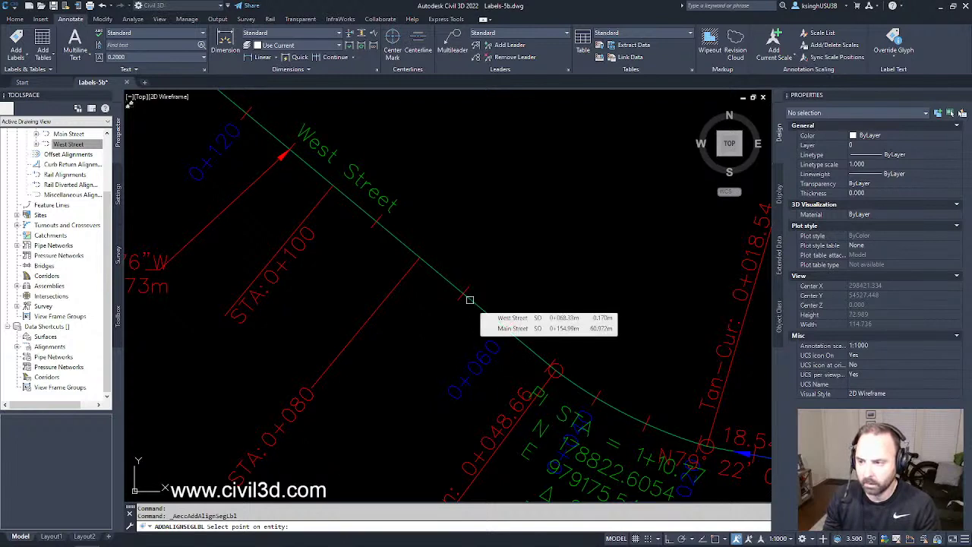
{"action": "left_click", "coordinate": [469, 299]}
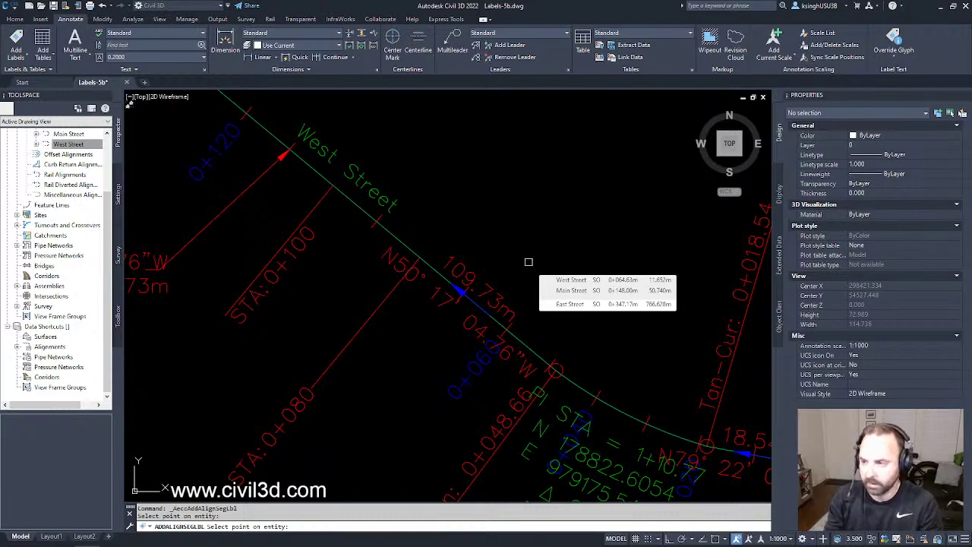
{"action": "key", "text": "Return"}
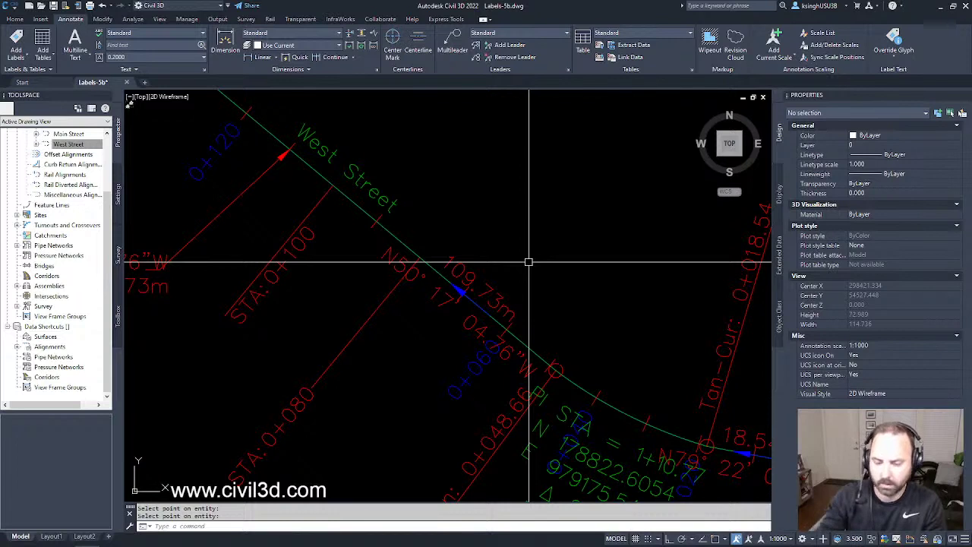
- Select the added West Street tangent label and open its Bearing over Distance line label style for editing
{"action": "left_click", "coordinate": [469, 295]}
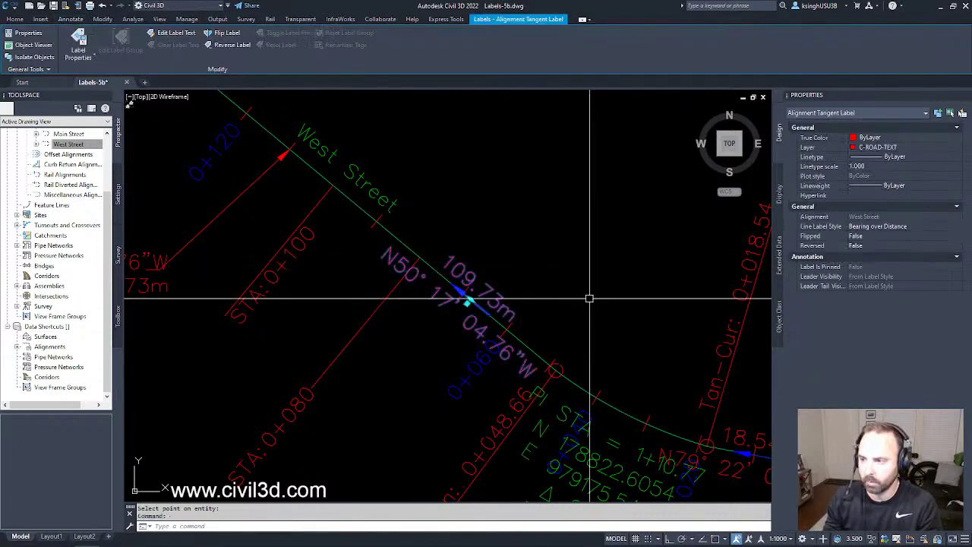
{"action": "key", "text": "Escape"}
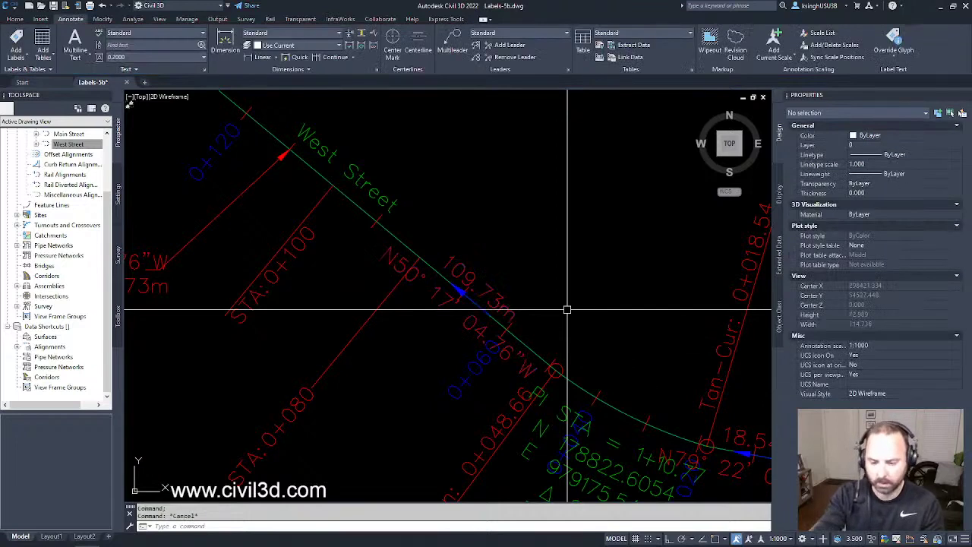
{"action": "left_click", "coordinate": [468, 277]}
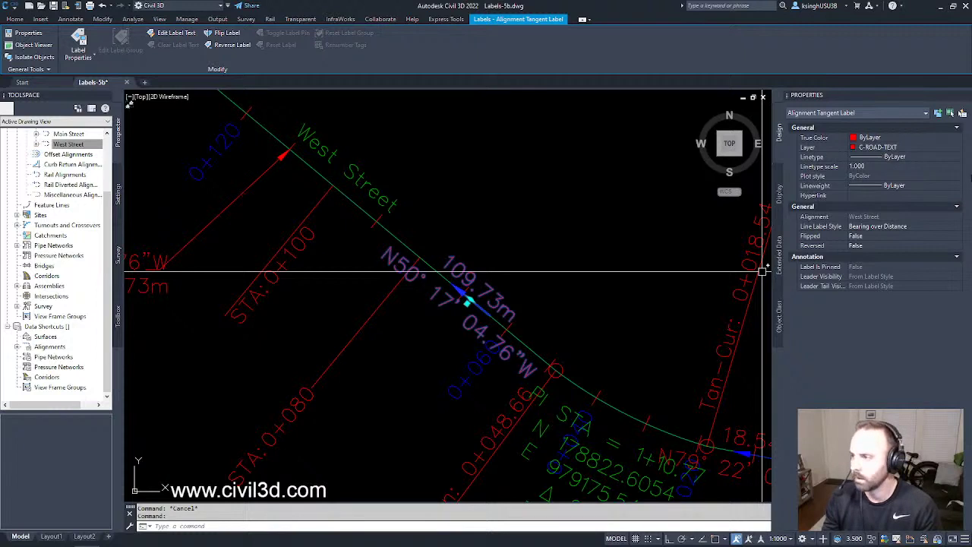
{"action": "left_click", "coordinate": [931, 228]}
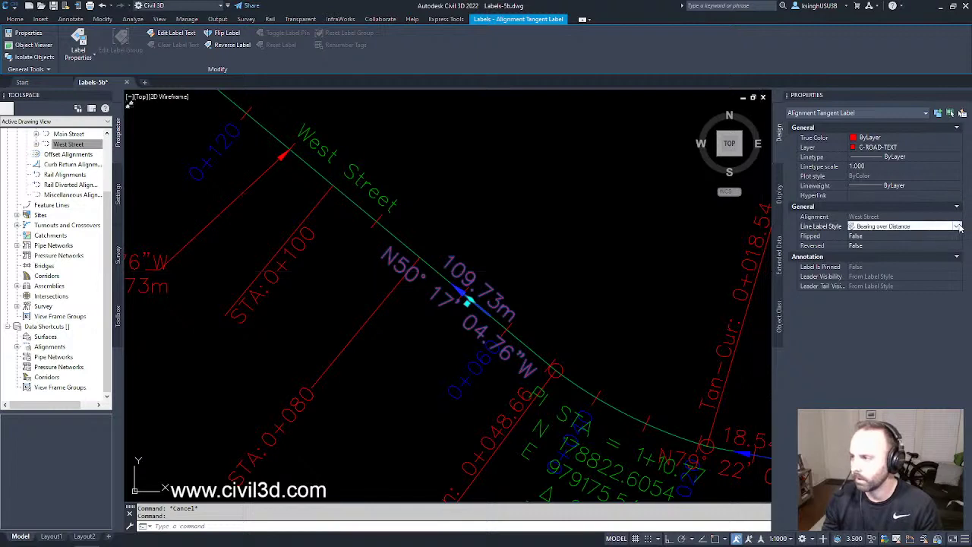
{"action": "left_click", "coordinate": [958, 226]}
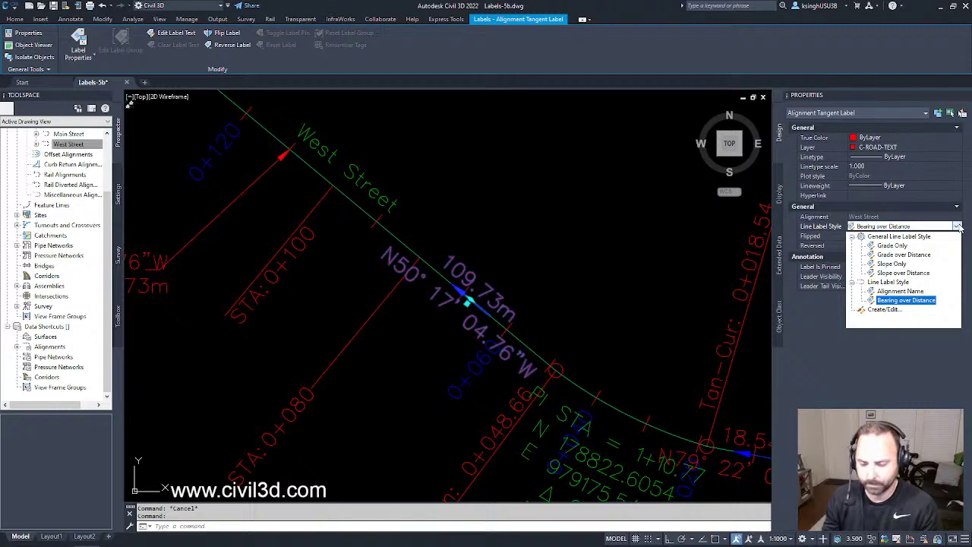
{"action": "left_click", "coordinate": [892, 311]}
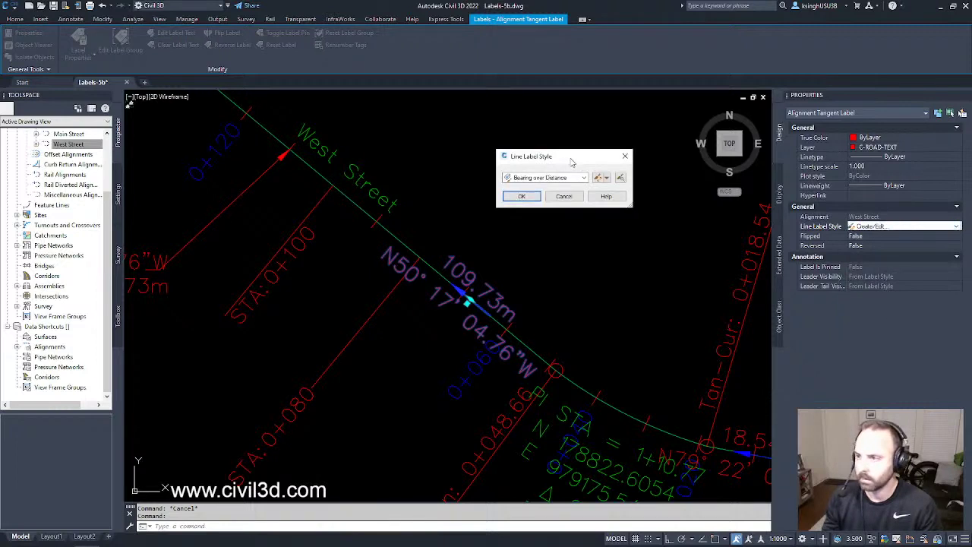
{"action": "left_click_drag", "start_coordinate": [572, 166], "coordinate": [556, 170]}
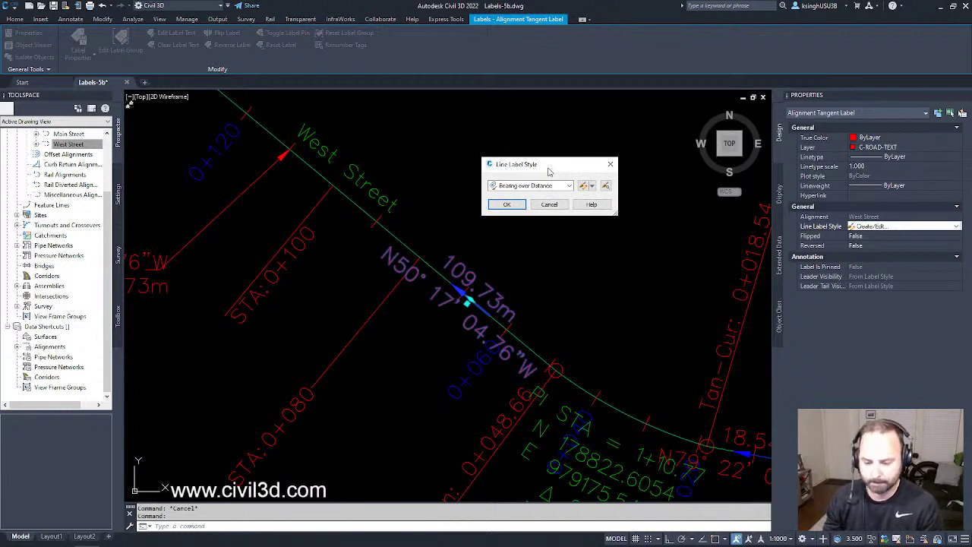
{"action": "left_click", "coordinate": [592, 186]}
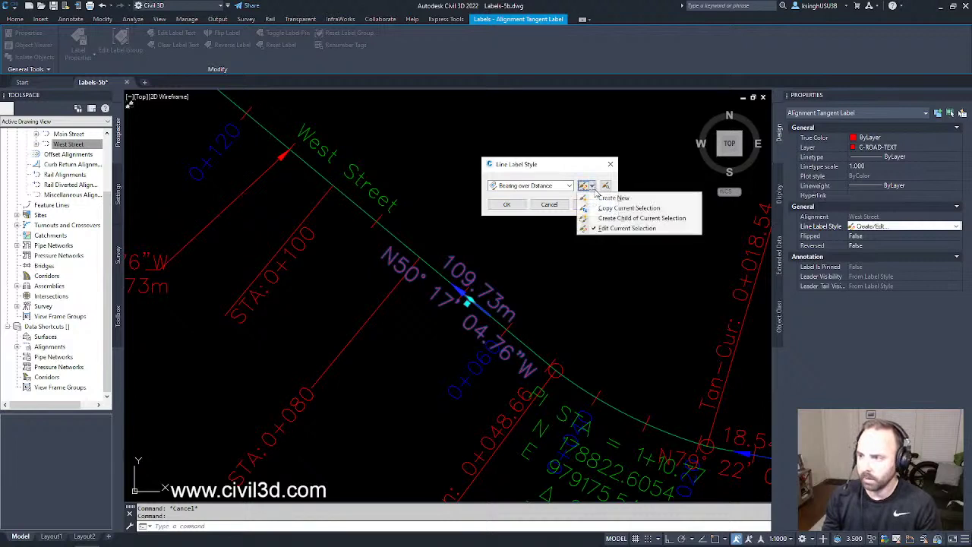
{"action": "left_click", "coordinate": [640, 228]}
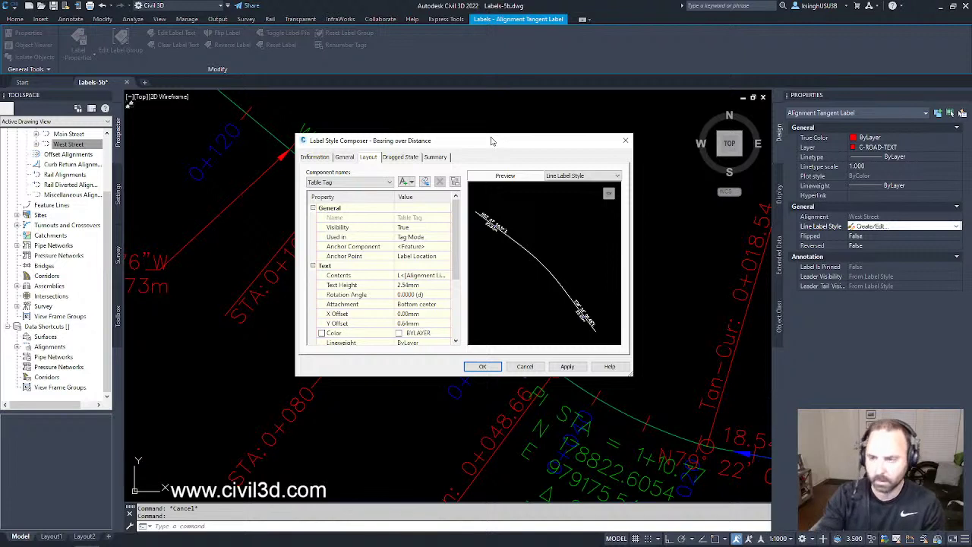
- Review the Bearing over Distance style's general settings, including its layer, and its Bearing, Distance and Table Tag layout components
{"action": "left_click", "coordinate": [346, 157]}
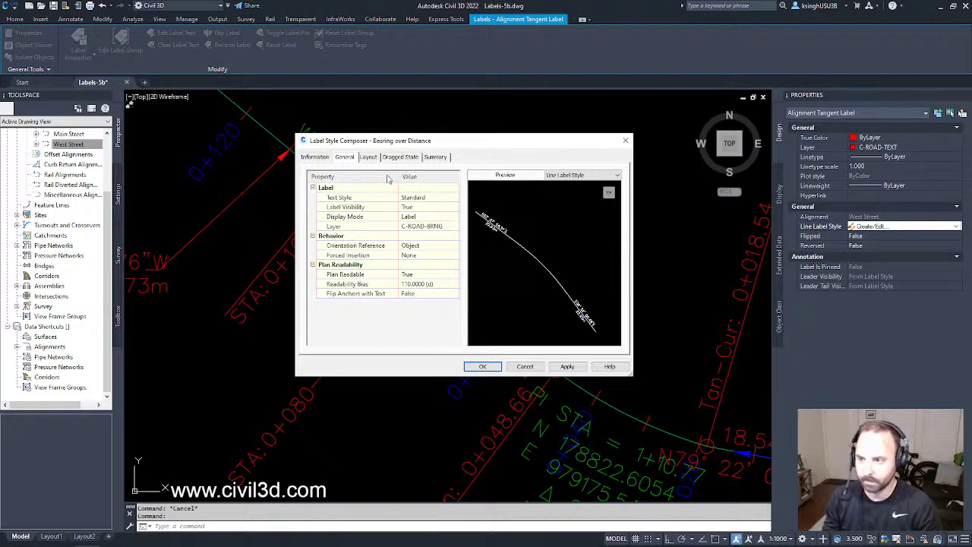
{"action": "left_click", "coordinate": [368, 157]}
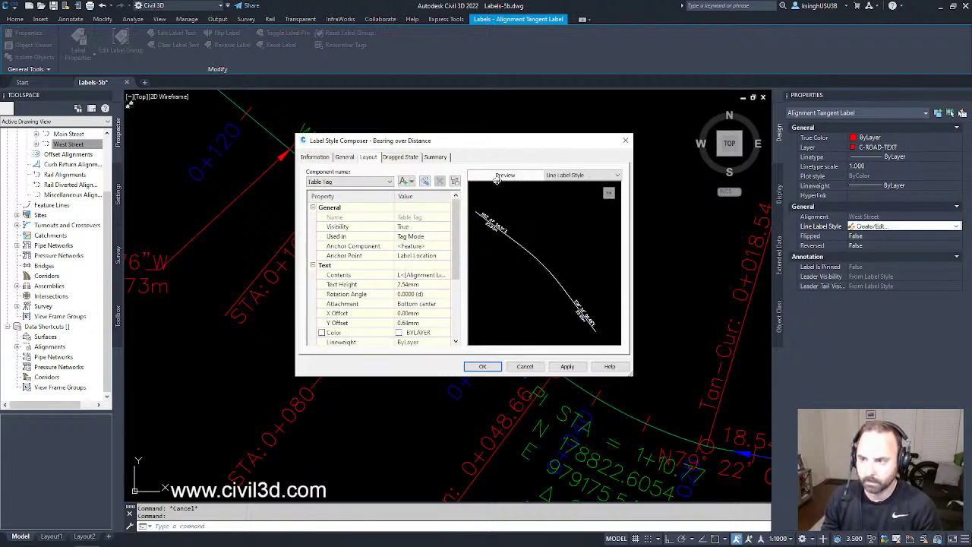
{"action": "left_click", "coordinate": [360, 182]}
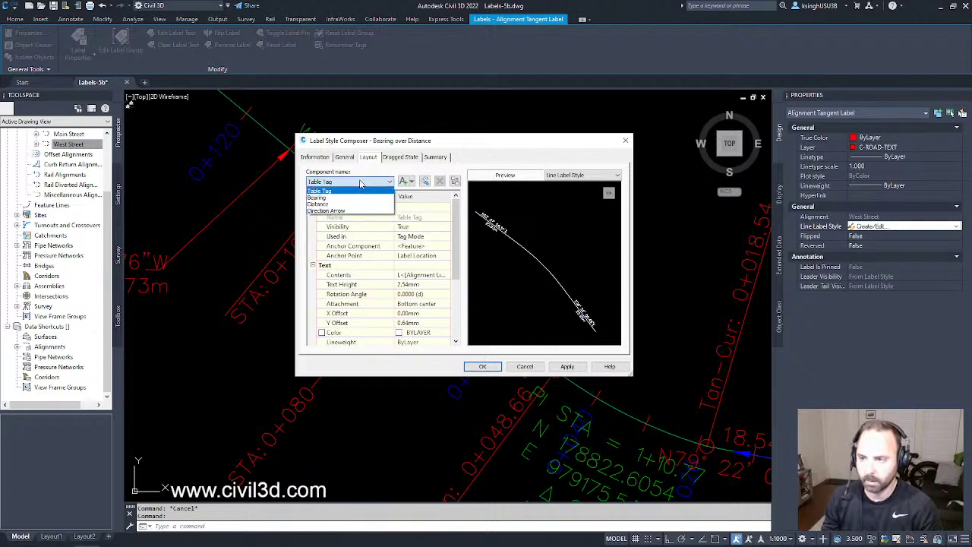
{"action": "left_click", "coordinate": [323, 197]}
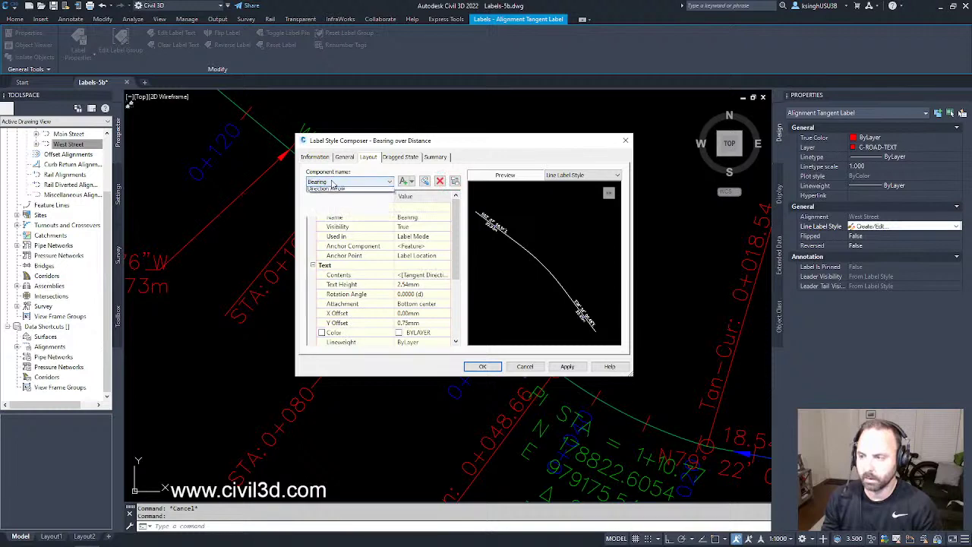
{"action": "left_click", "coordinate": [331, 182]}
{"action": "left_click", "coordinate": [319, 203]}
{"action": "left_click", "coordinate": [331, 183]}
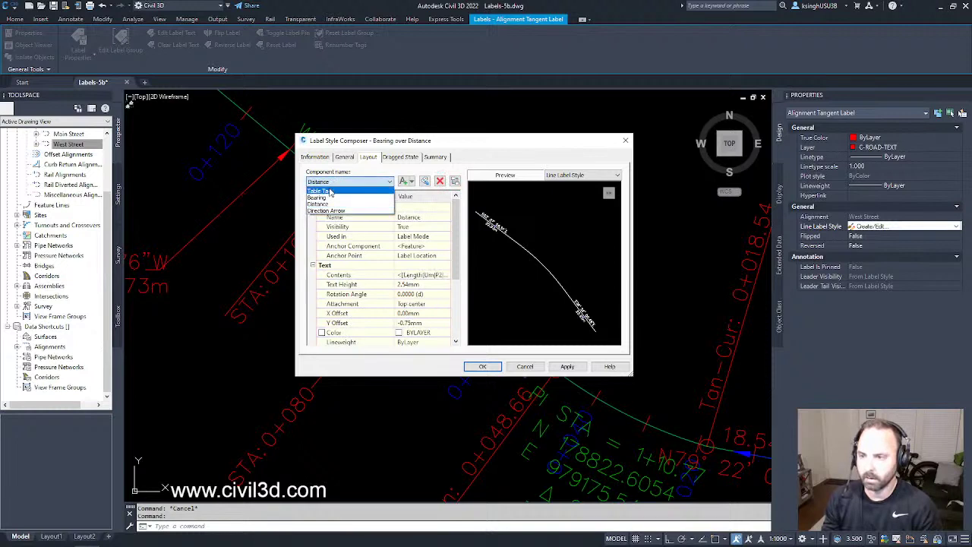
{"action": "left_click", "coordinate": [331, 191]}
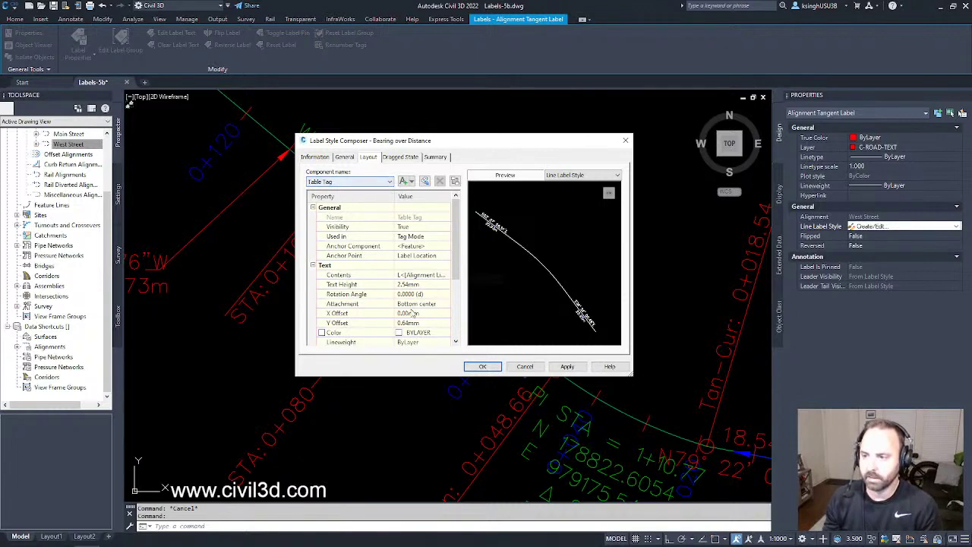
- Compare the color settings of the Table Tag, Bearing, Distance and Direction Arrow components in the Bearing over Distance style
{"action": "left_click", "coordinate": [369, 183]}
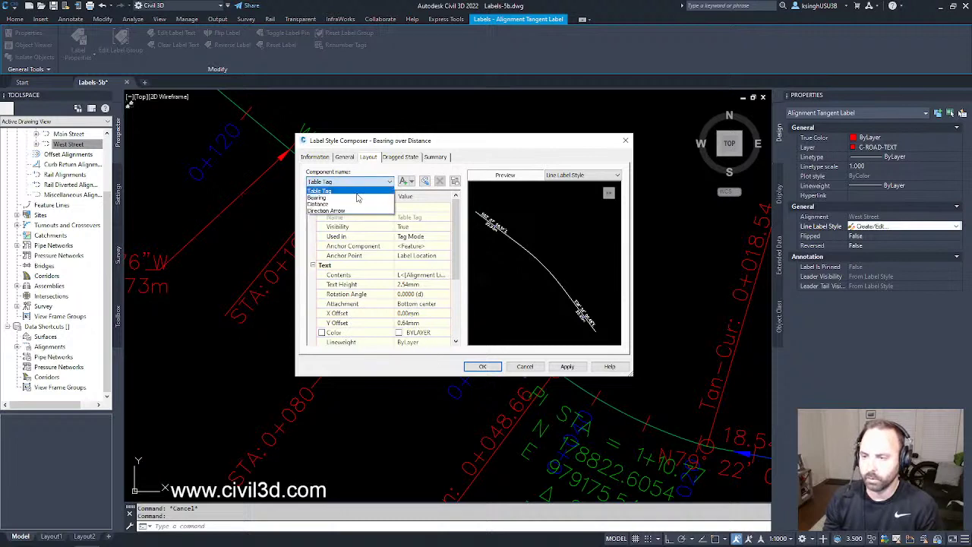
{"action": "left_click", "coordinate": [359, 184]}
{"action": "left_click", "coordinate": [359, 182]}
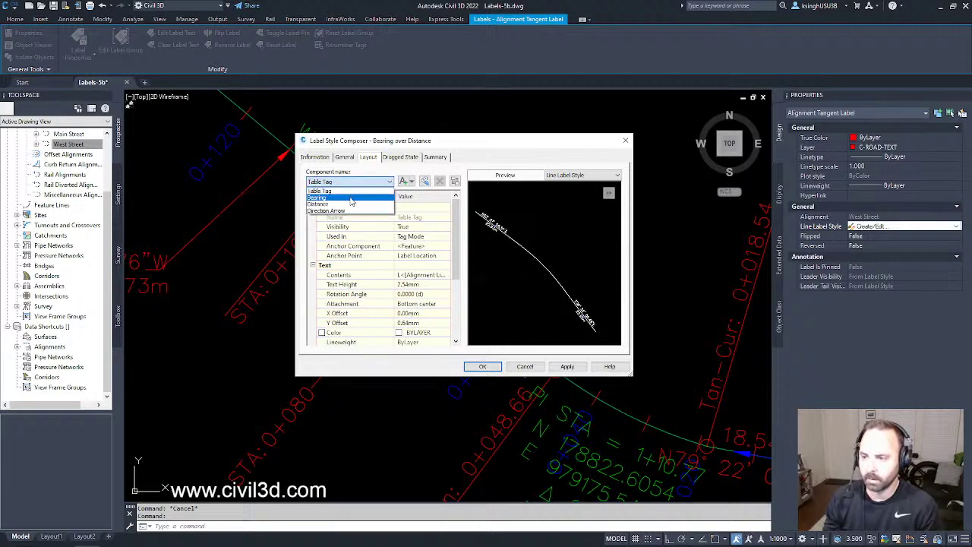
{"action": "left_click", "coordinate": [353, 197]}
{"action": "left_click", "coordinate": [369, 182]}
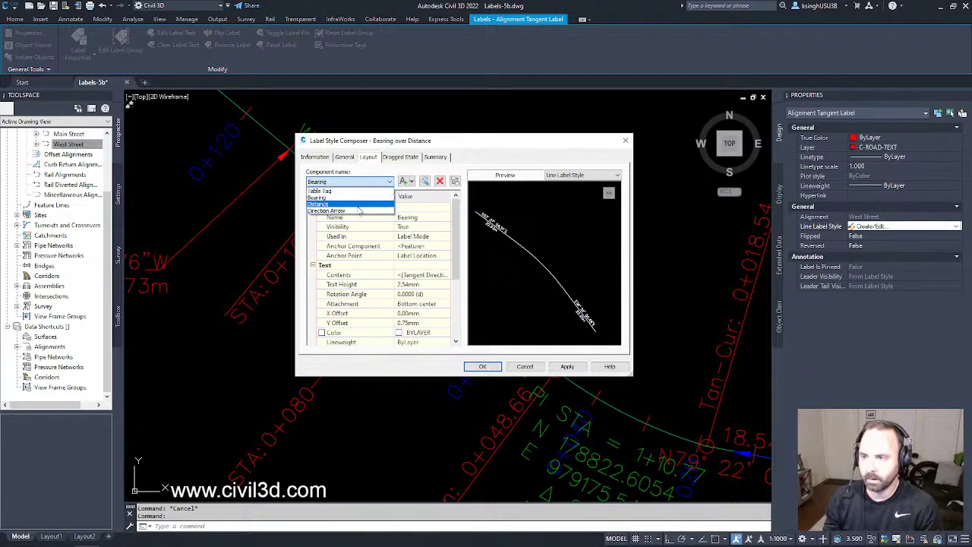
{"action": "left_click", "coordinate": [360, 207]}
{"action": "left_click", "coordinate": [371, 182]}
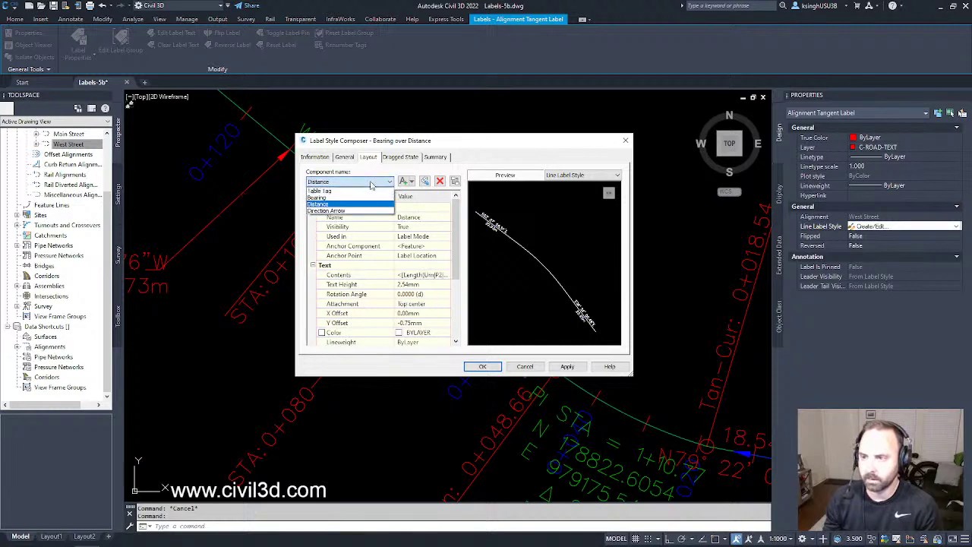
{"action": "left_click", "coordinate": [366, 217]}
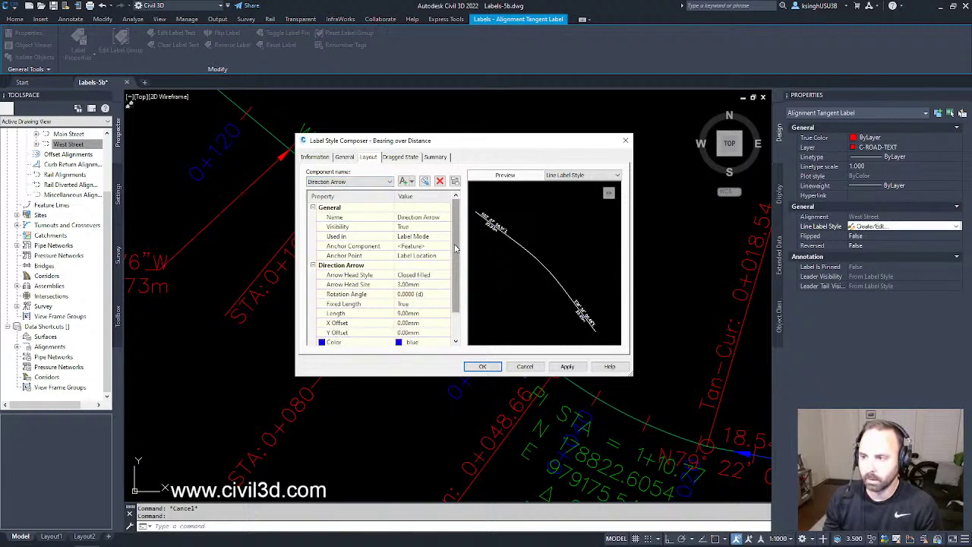
{"action": "left_click_drag", "start_coordinate": [457, 234], "coordinate": [459, 261]}
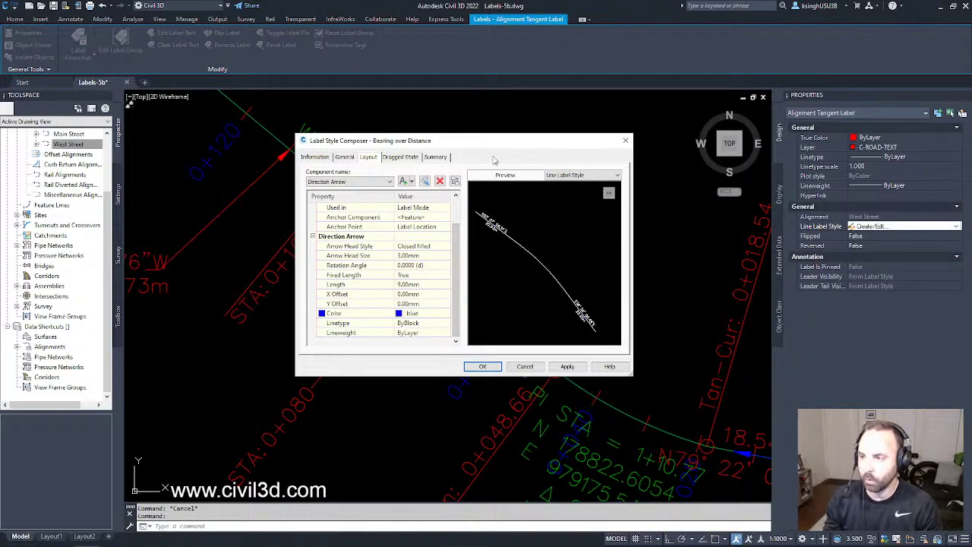
- Set the Direction Arrow component's color to BYLAYER in the Bearing over Distance style and apply the style to the West Street label
{"action": "left_click_drag", "start_coordinate": [484, 147], "coordinate": [793, 71]}
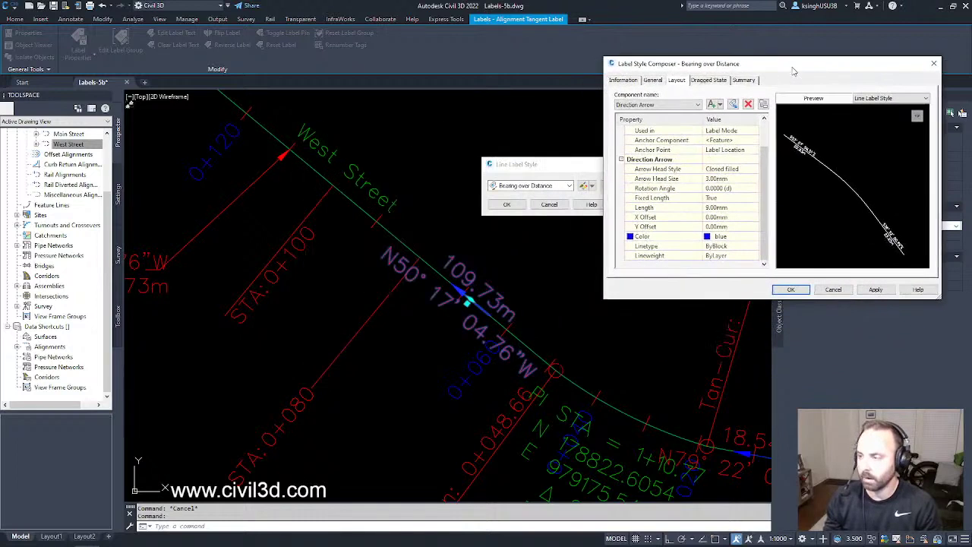
{"action": "left_click", "coordinate": [751, 236]}
{"action": "left_click", "coordinate": [754, 236]}
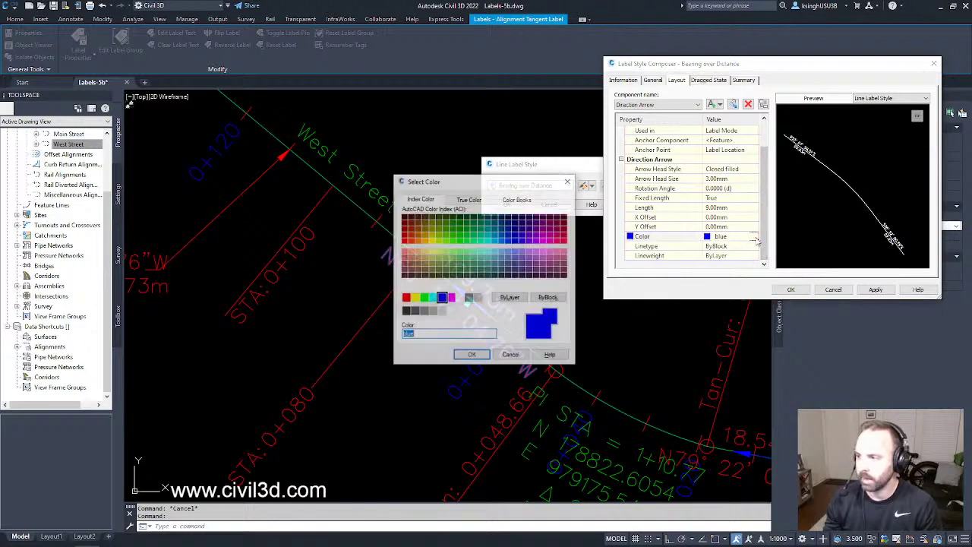
{"action": "left_click", "coordinate": [510, 298]}
{"action": "left_click", "coordinate": [471, 356]}
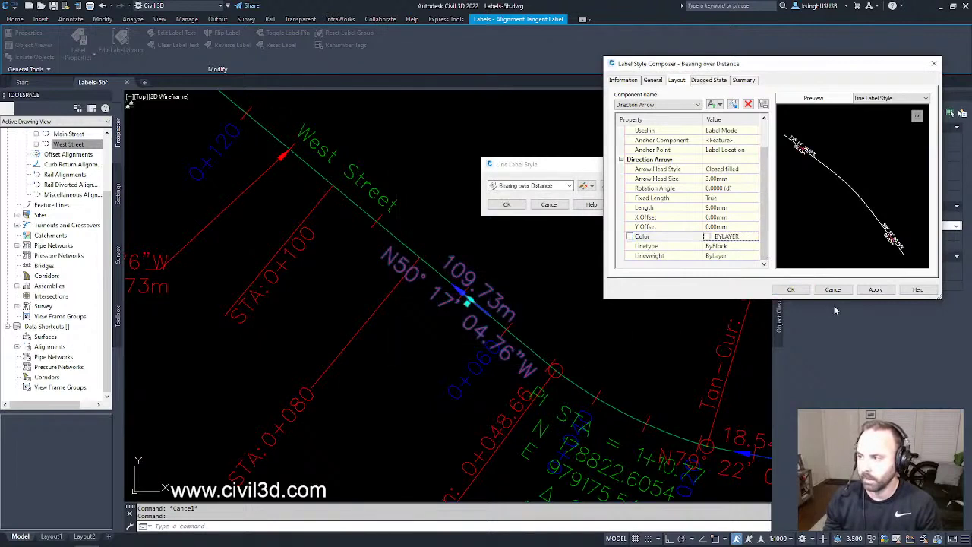
{"action": "left_click", "coordinate": [875, 289]}
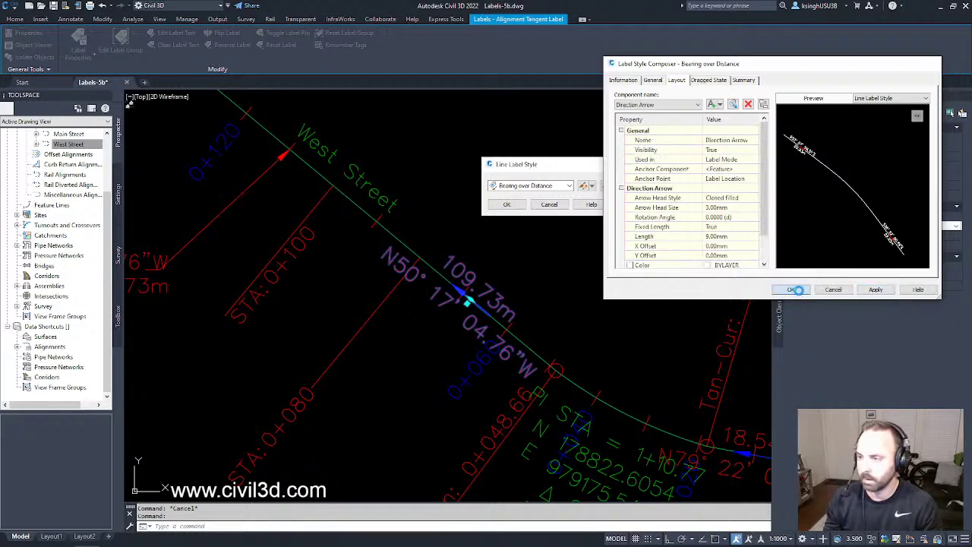
{"action": "left_click", "coordinate": [793, 291]}
{"action": "left_click", "coordinate": [508, 204]}
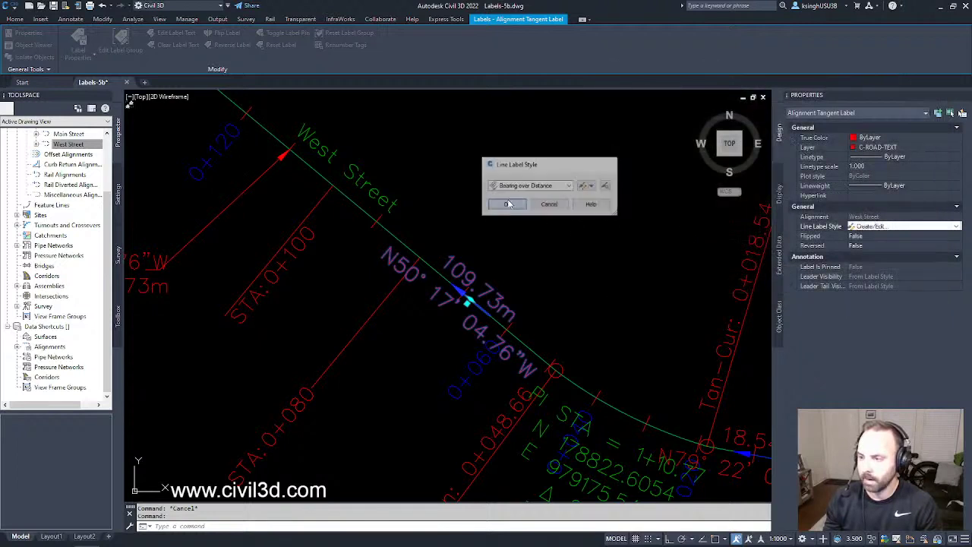
{"action": "key", "text": "Escape"}
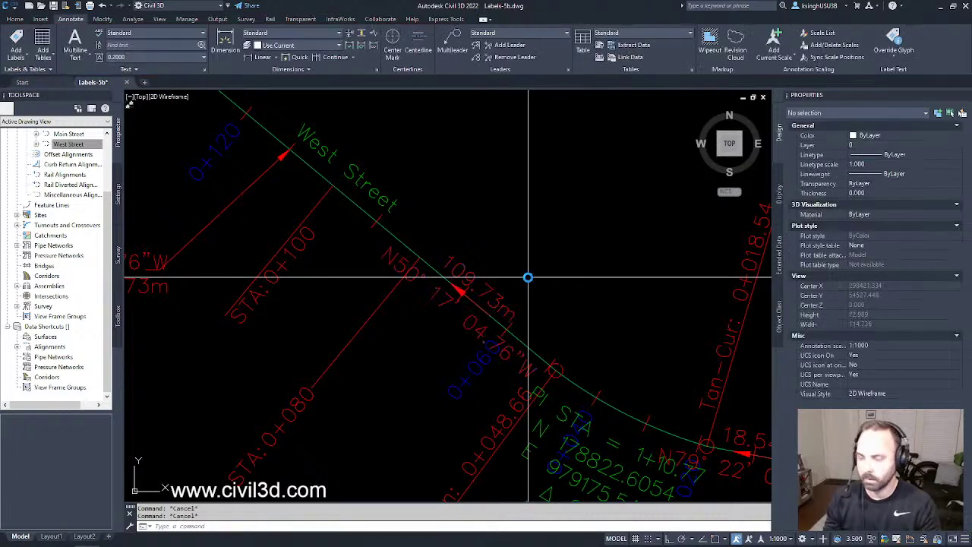
- Undo the Direction Arrow color change and regenerate the drawing
{"action": "type", "text": "u"}
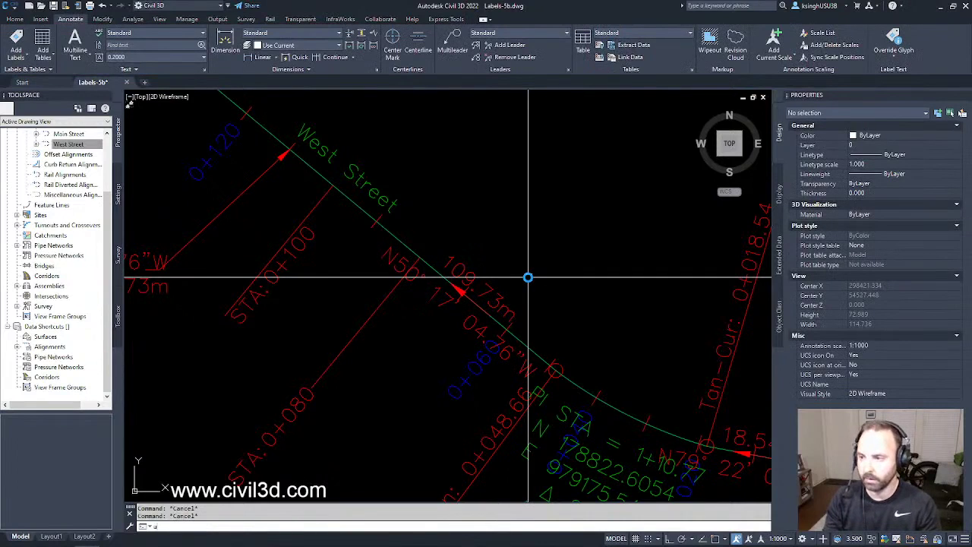
{"action": "key", "text": "Return"}
{"action": "type", "text": "u"}
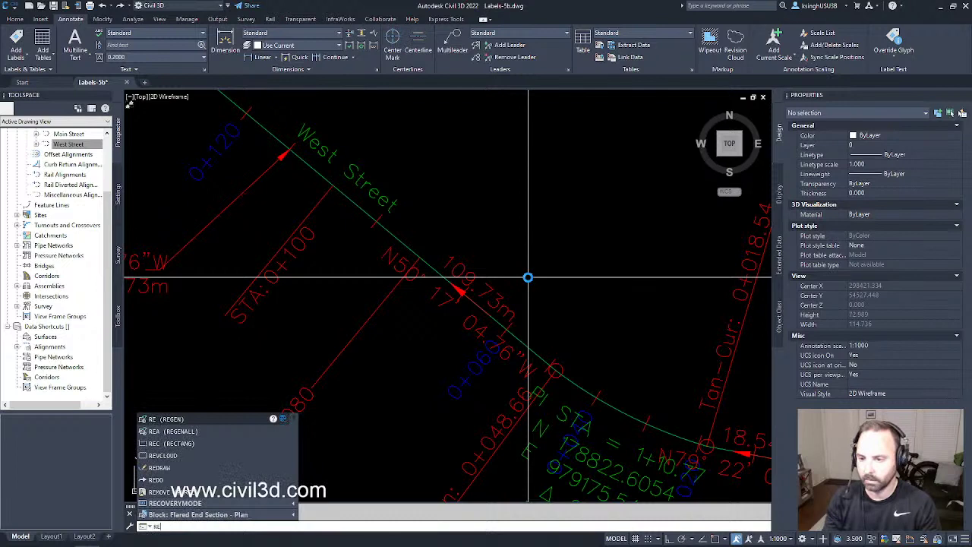
{"action": "key", "text": "Return"}
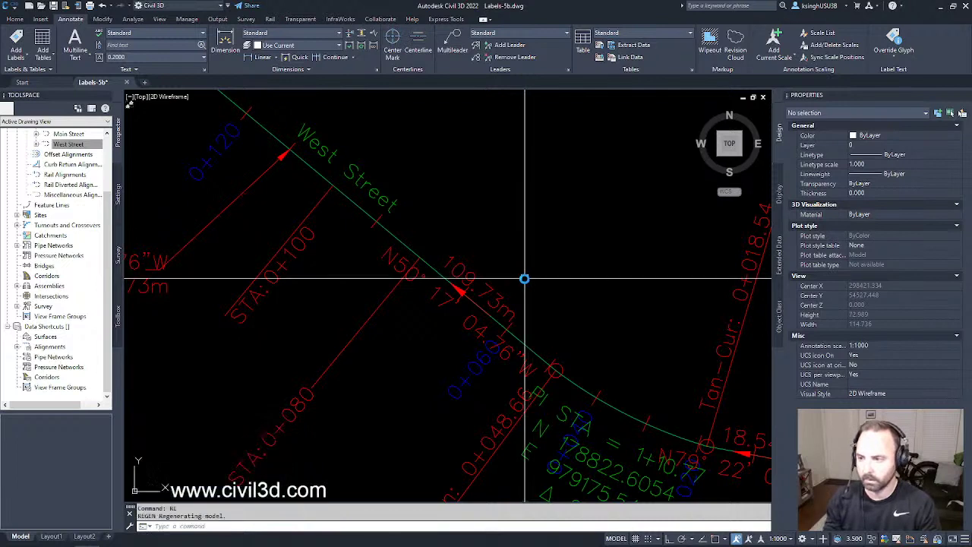
{"action": "key", "text": "Escape"}
{"action": "key", "text": "Escape"}
{"action": "type", "text": "re"}
{"action": "key", "text": "Return"}
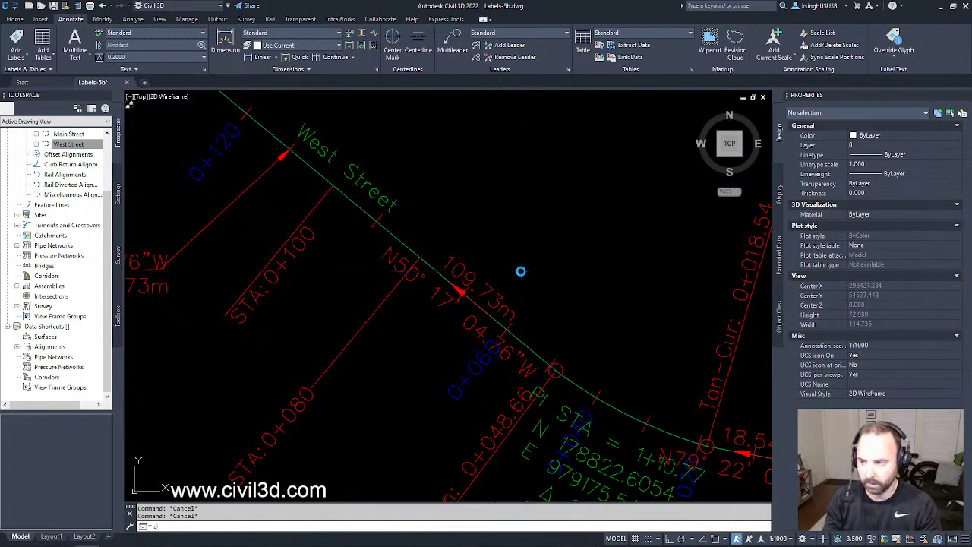
{"action": "key", "text": "Escape"}
{"action": "key", "text": "Escape"}
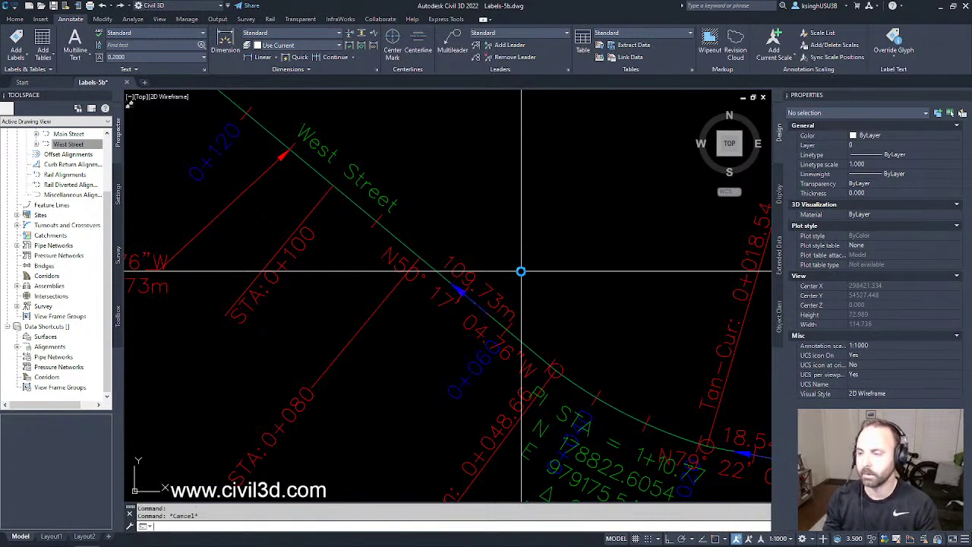
- Turn off the C-ROAD-TEXT layer
{"action": "middle_click_drag", "start_coordinate": [521, 271], "coordinate": [514, 265]}
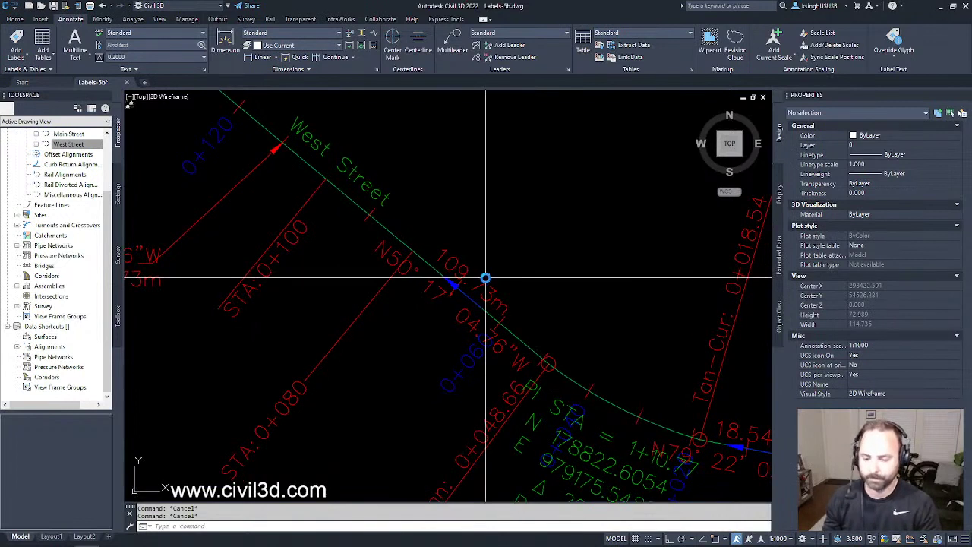
{"action": "mouse_move", "coordinate": [486, 278]}
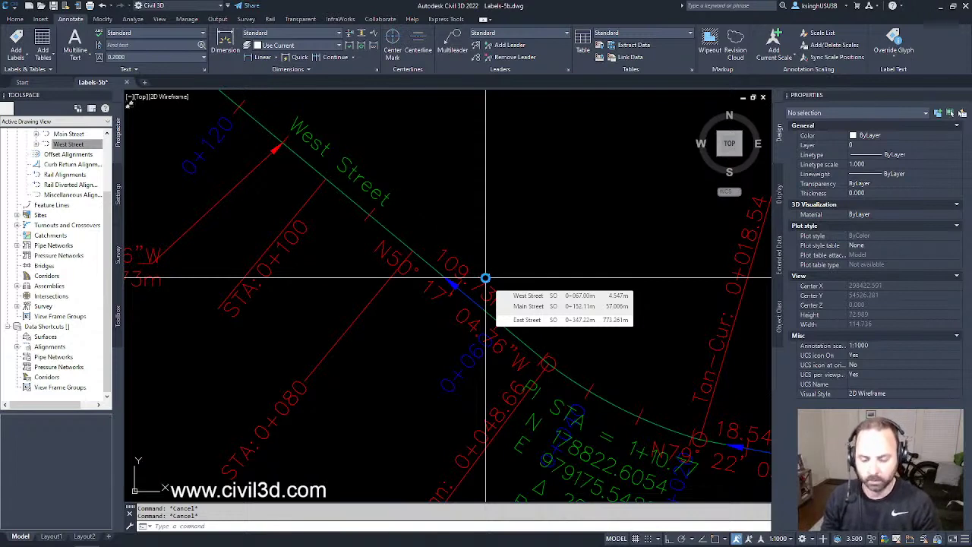
{"action": "left_click", "coordinate": [16, 20]}
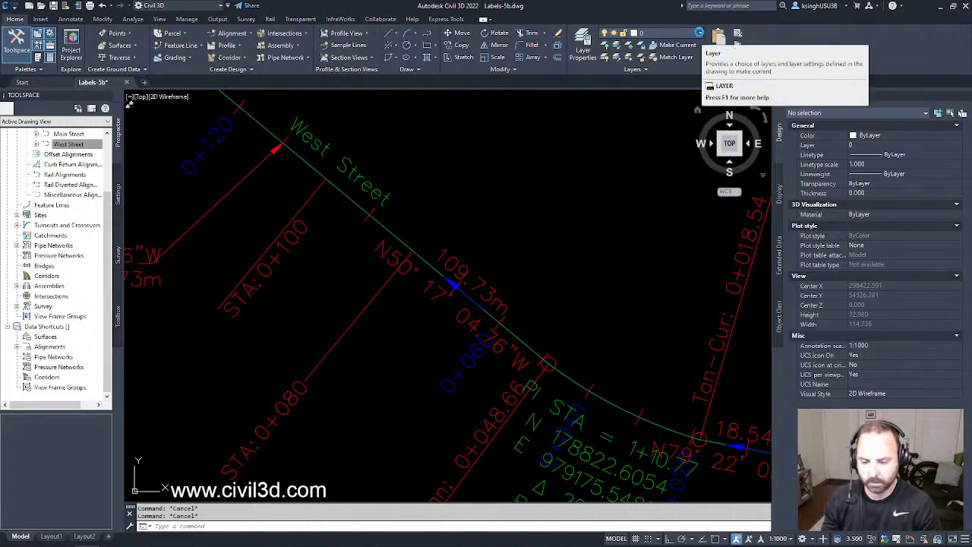
{"action": "left_click", "coordinate": [692, 33]}
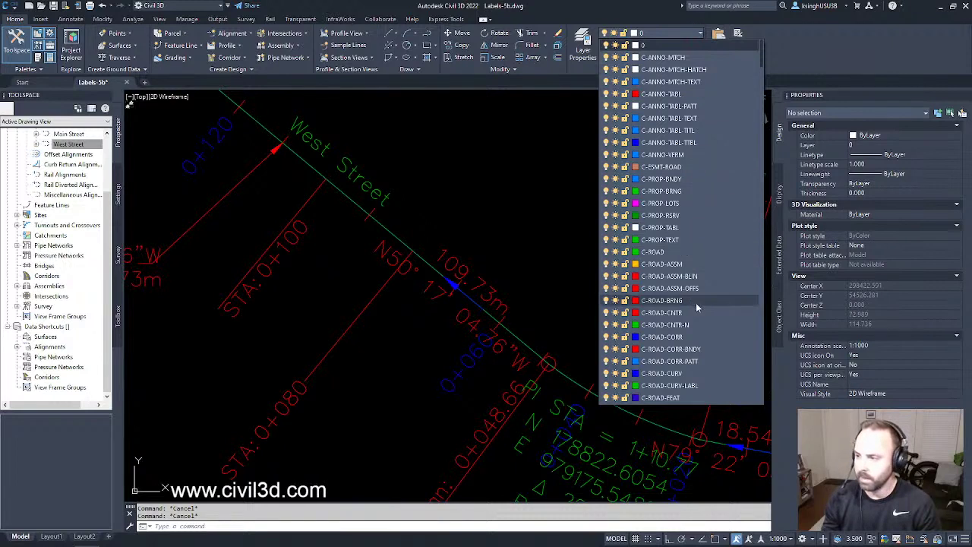
{"action": "scroll", "coordinate": [712, 341], "scroll_direction": "down", "scroll_amount": 3}
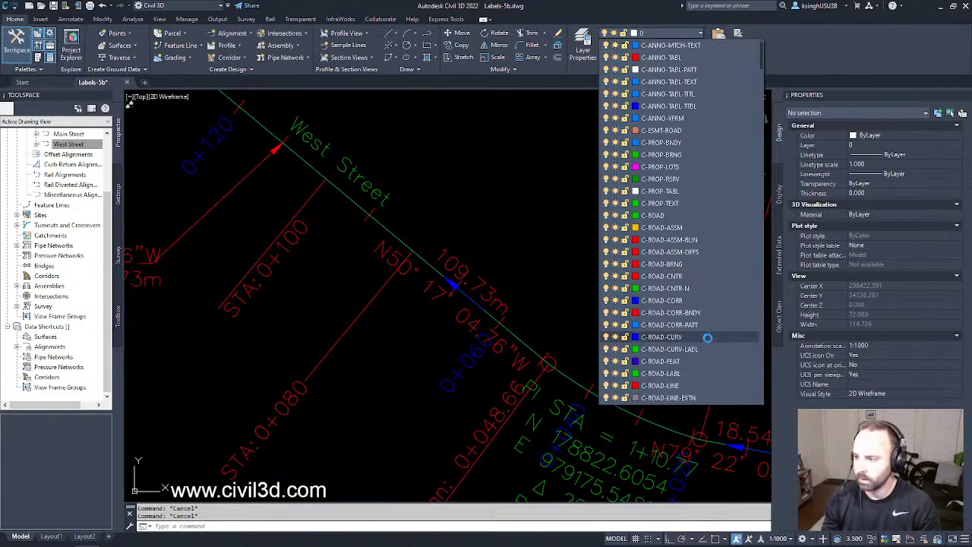
{"action": "scroll", "coordinate": [706, 342], "scroll_direction": "down", "scroll_amount": 10}
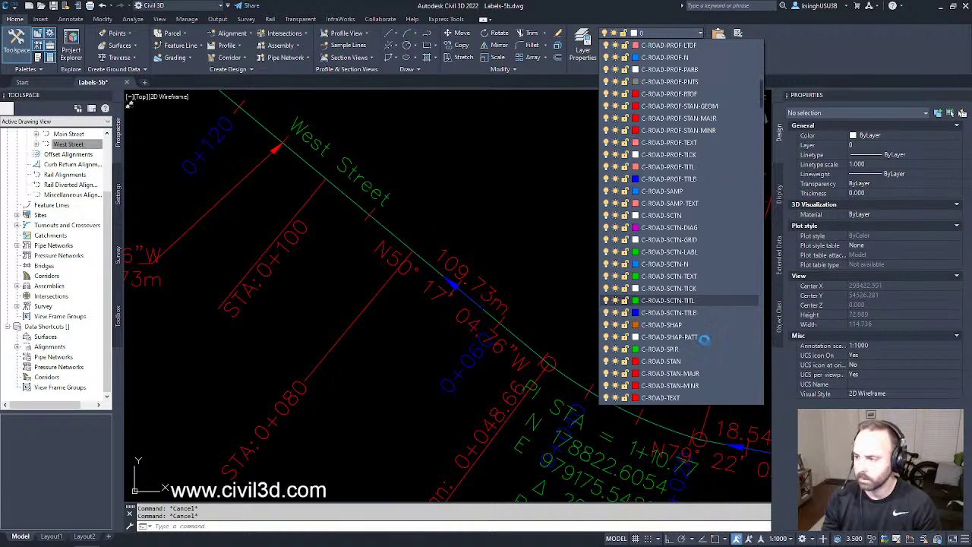
{"action": "scroll", "coordinate": [705, 344], "scroll_direction": "down", "scroll_amount": 2}
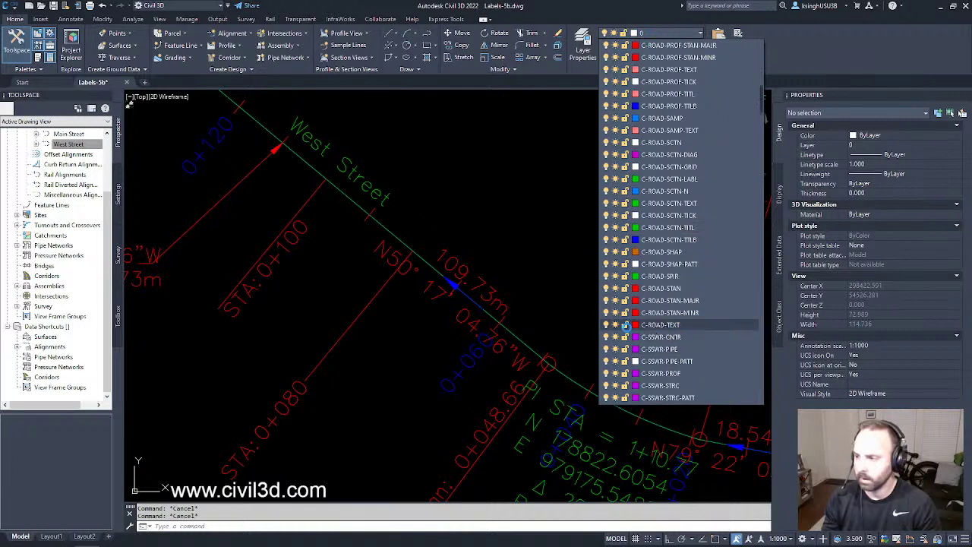
{"action": "left_click", "coordinate": [606, 324]}
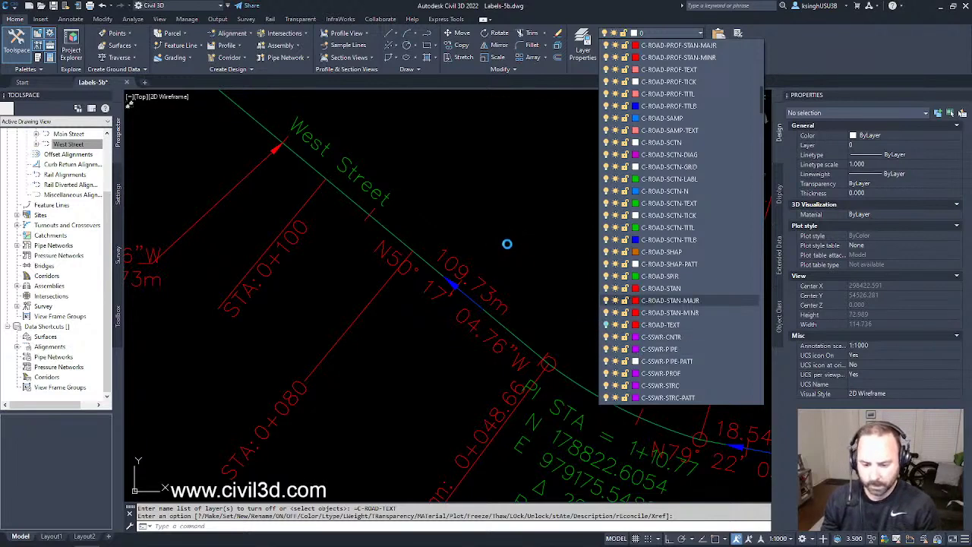
- Toggle the C-ROAD-TEXT layer on and off several times to compare West Street's labels, ending with the layer off
{"action": "scroll", "coordinate": [459, 193], "scroll_direction": "down", "scroll_amount": 6}
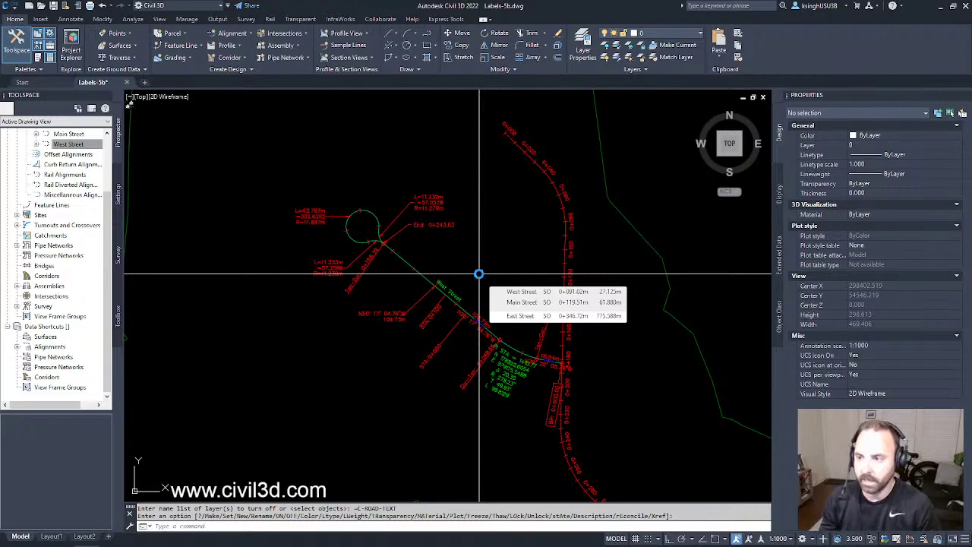
{"action": "scroll", "coordinate": [499, 346], "scroll_direction": "up", "scroll_amount": 6}
{"action": "middle_click_drag", "start_coordinate": [499, 346], "coordinate": [465, 330]}
{"action": "mouse_move", "coordinate": [587, 364]}
{"action": "middle_mouse_down"}
{"action": "mouse_move", "coordinate": [566, 341]}
{"action": "mouse_move", "coordinate": [683, 410]}
{"action": "middle_mouse_up"}
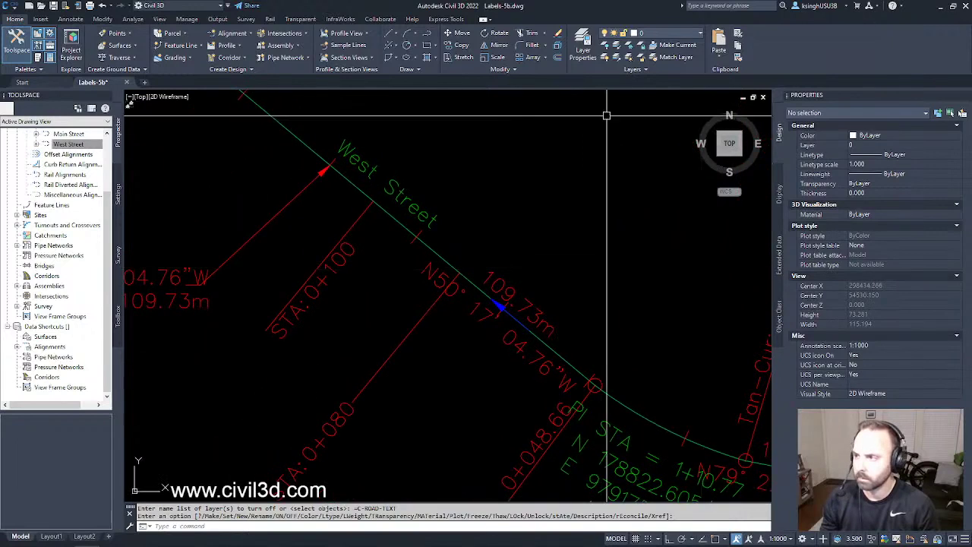
{"action": "left_click", "coordinate": [668, 34]}
{"action": "scroll", "coordinate": [707, 293], "scroll_direction": "down", "scroll_amount": 15}
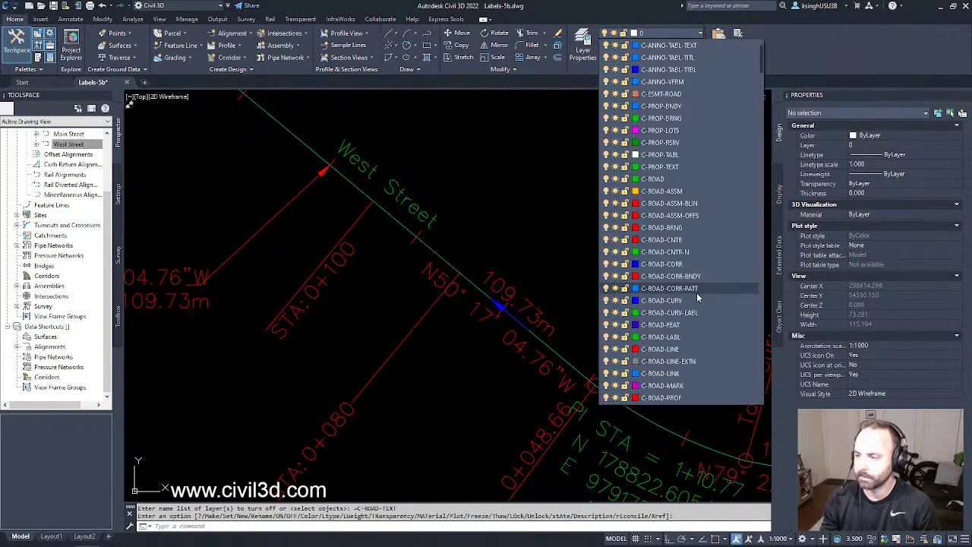
{"action": "scroll", "coordinate": [706, 299], "scroll_direction": "down", "scroll_amount": 9}
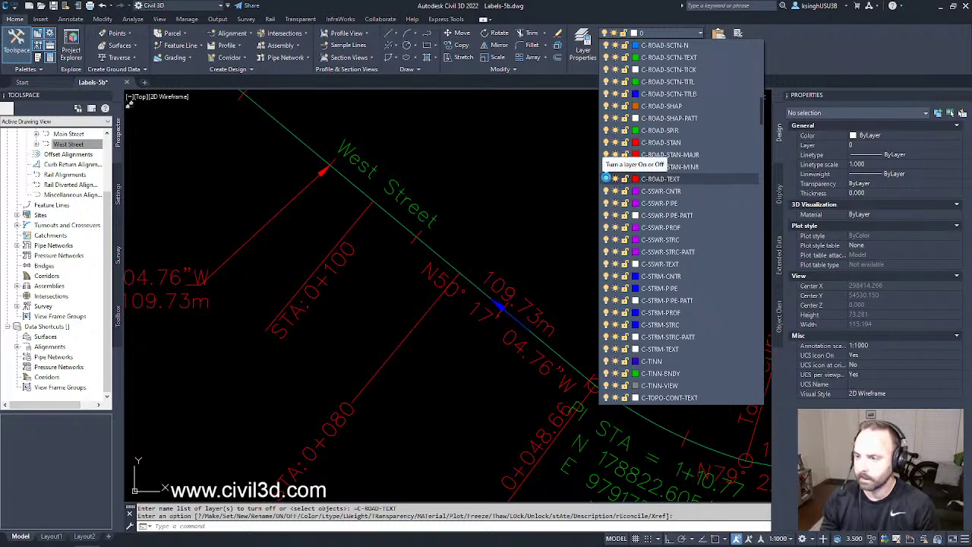
{"action": "left_click", "coordinate": [605, 179]}
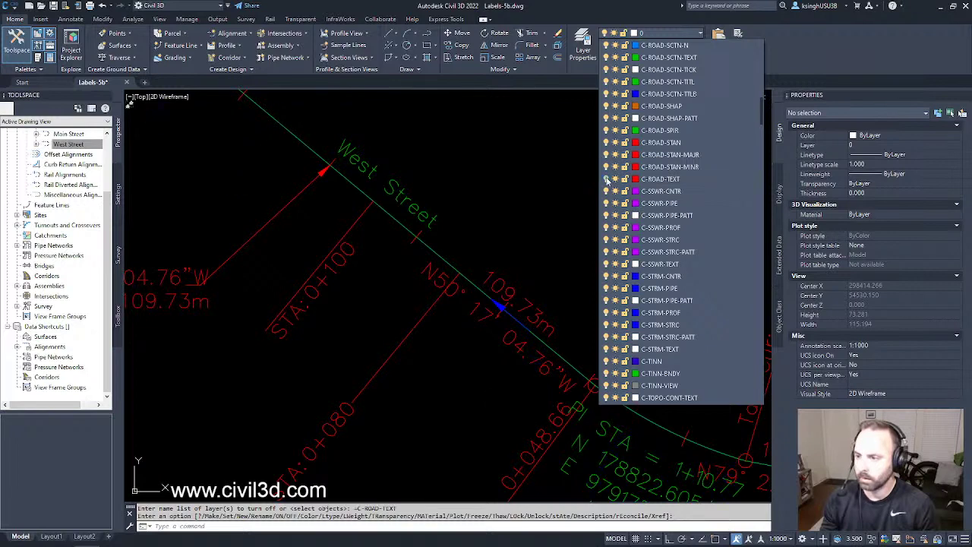
{"action": "left_click", "coordinate": [606, 178]}
{"action": "left_click", "coordinate": [605, 178]}
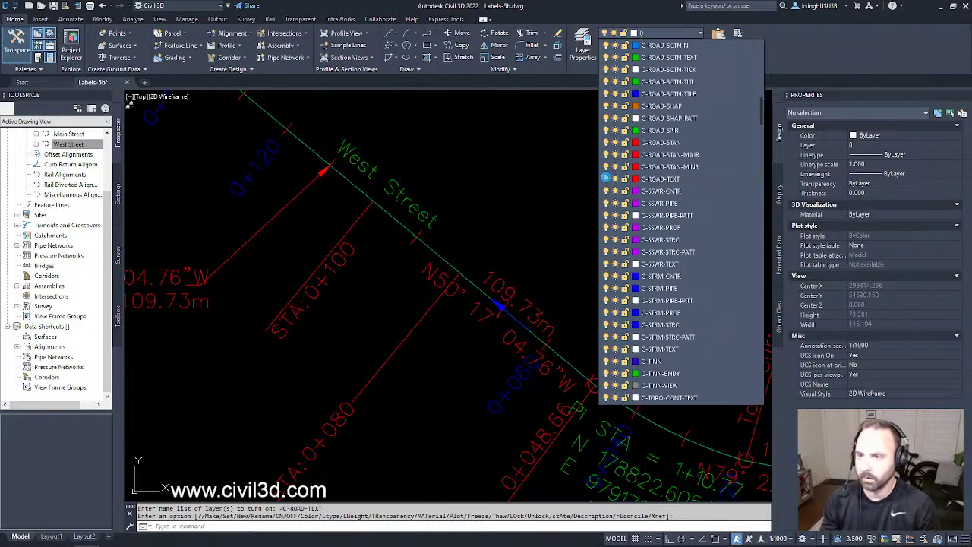
{"action": "left_click", "coordinate": [605, 177]}
{"action": "left_click", "coordinate": [605, 178]}
{"action": "left_click", "coordinate": [606, 178]}
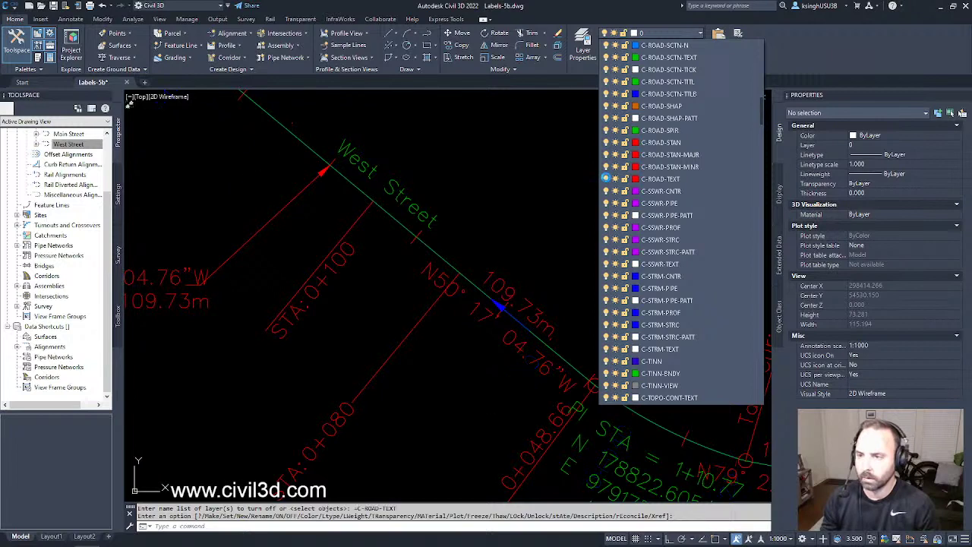
{"action": "left_click", "coordinate": [606, 178]}
{"action": "left_click", "coordinate": [606, 178]}
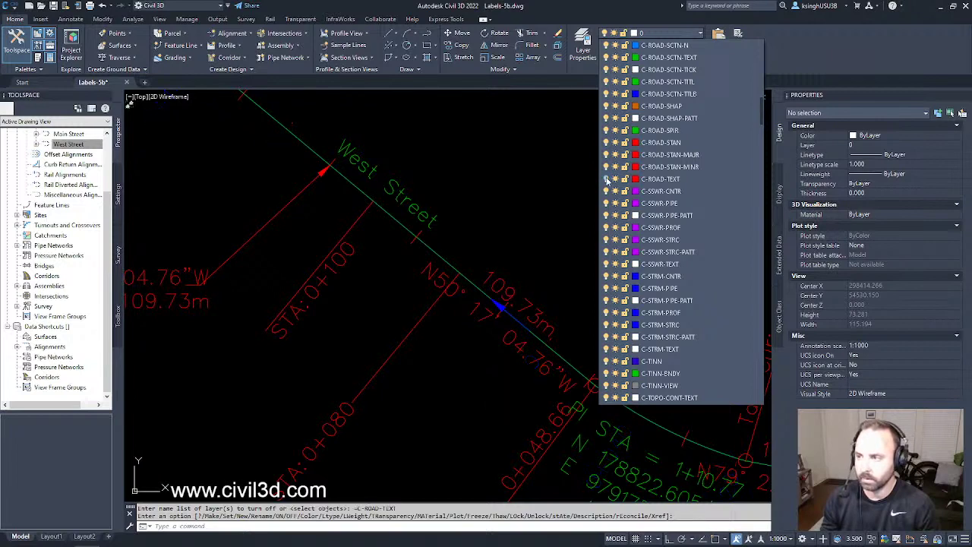
{"action": "left_click", "coordinate": [605, 177]}
{"action": "left_click", "coordinate": [605, 177]}
- Select West Street's geometry point labels, open their Perpendicular with Tick and Line style for editing, and examine its general settings, including the layer
{"action": "scroll", "coordinate": [459, 281], "scroll_direction": "down", "scroll_amount": 2}
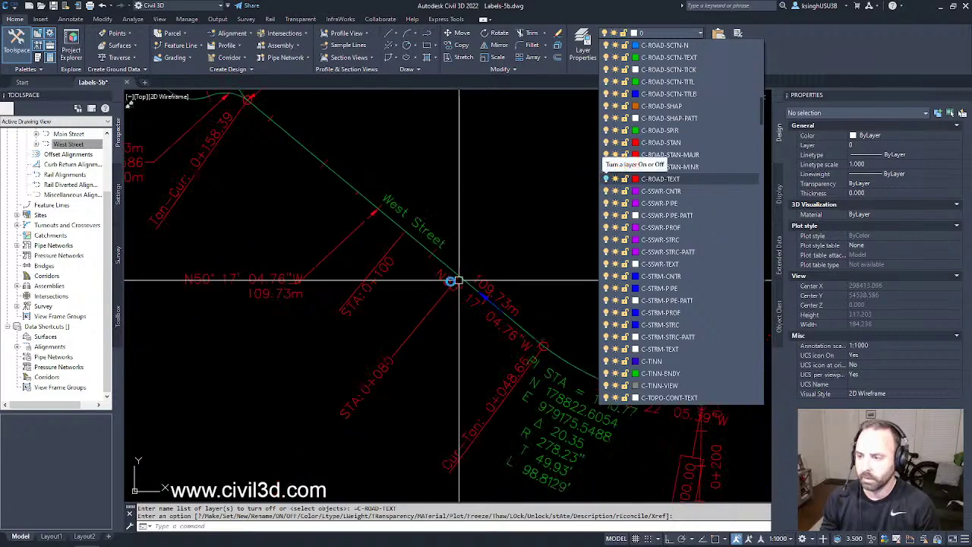
{"action": "scroll", "coordinate": [500, 279], "scroll_direction": "down", "scroll_amount": 4}
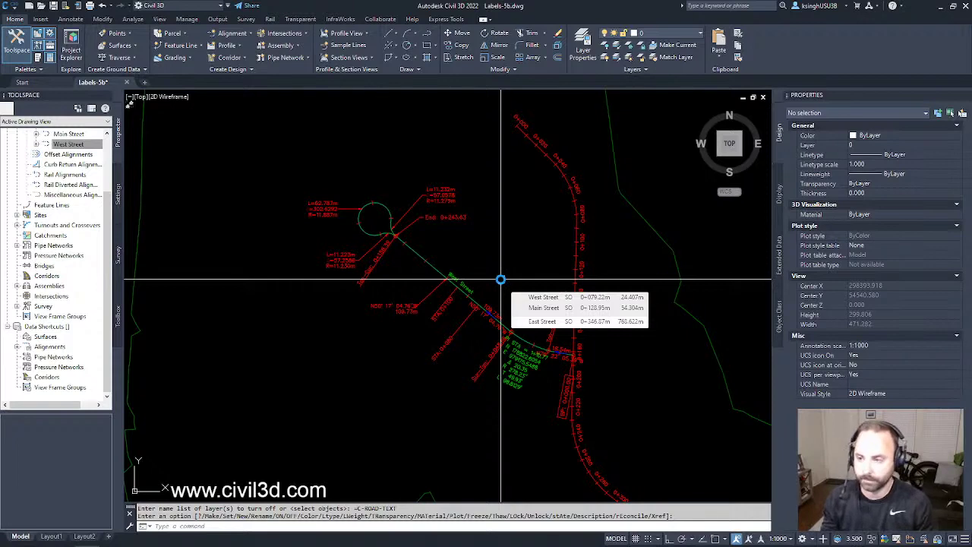
{"action": "scroll", "coordinate": [387, 279], "scroll_direction": "up", "scroll_amount": 4}
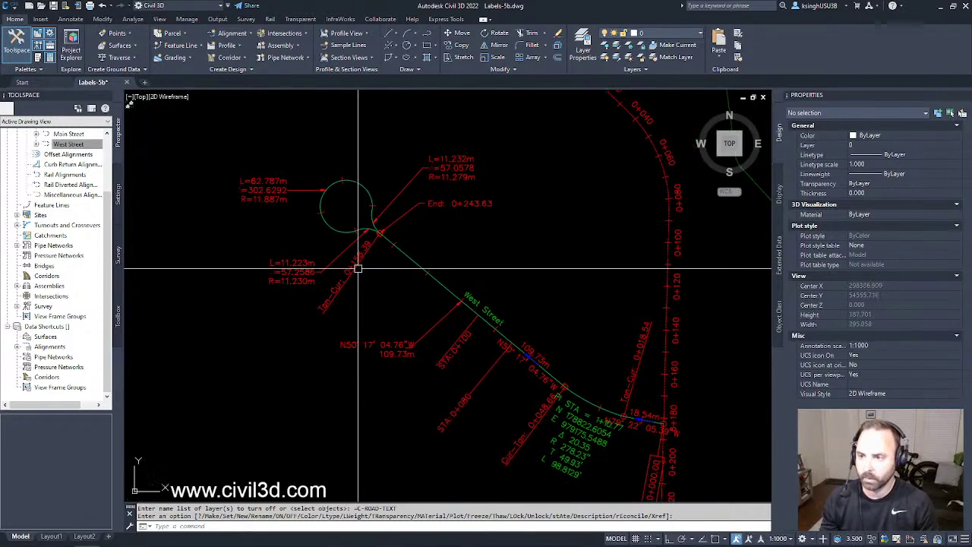
{"action": "left_click", "coordinate": [356, 264]}
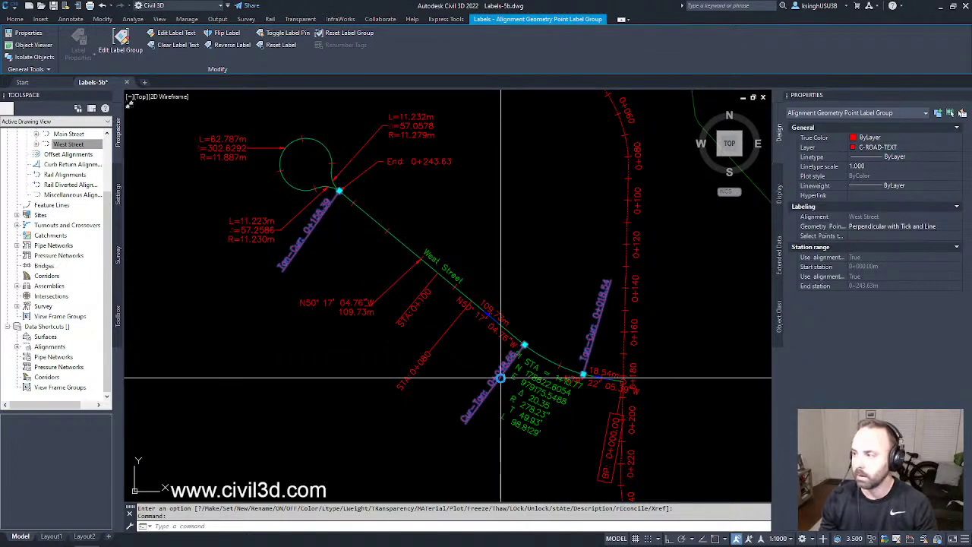
{"action": "left_click", "coordinate": [941, 227]}
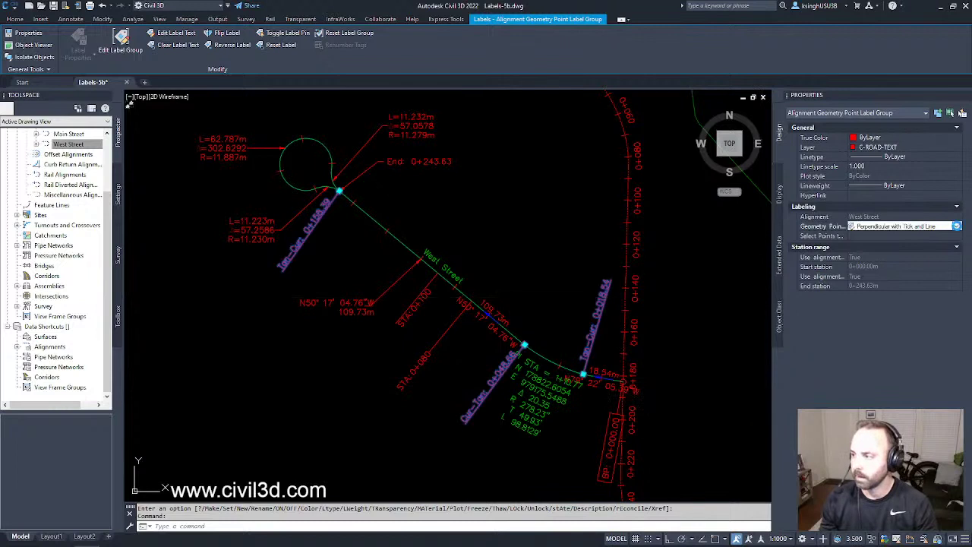
{"action": "left_click", "coordinate": [957, 227]}
{"action": "left_click", "coordinate": [887, 273]}
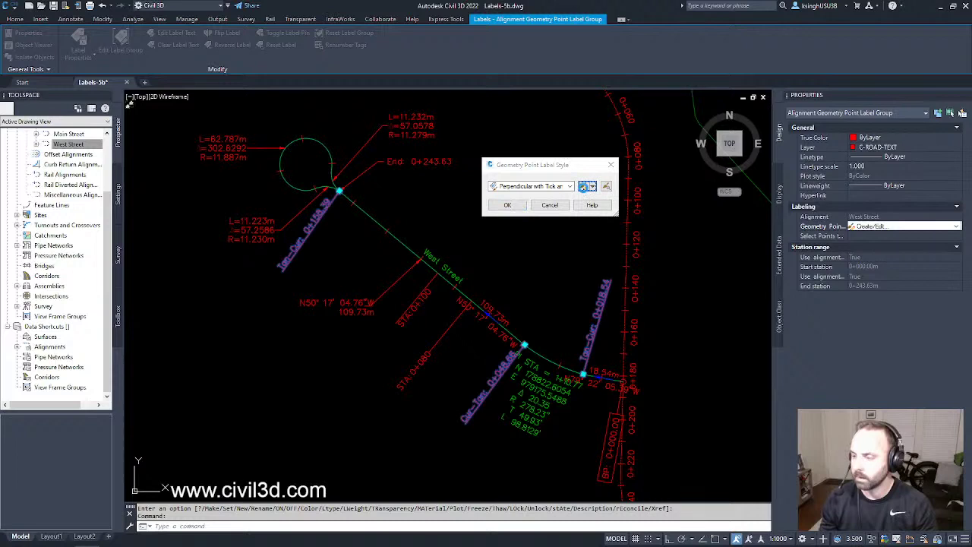
{"action": "left_click", "coordinate": [584, 186]}
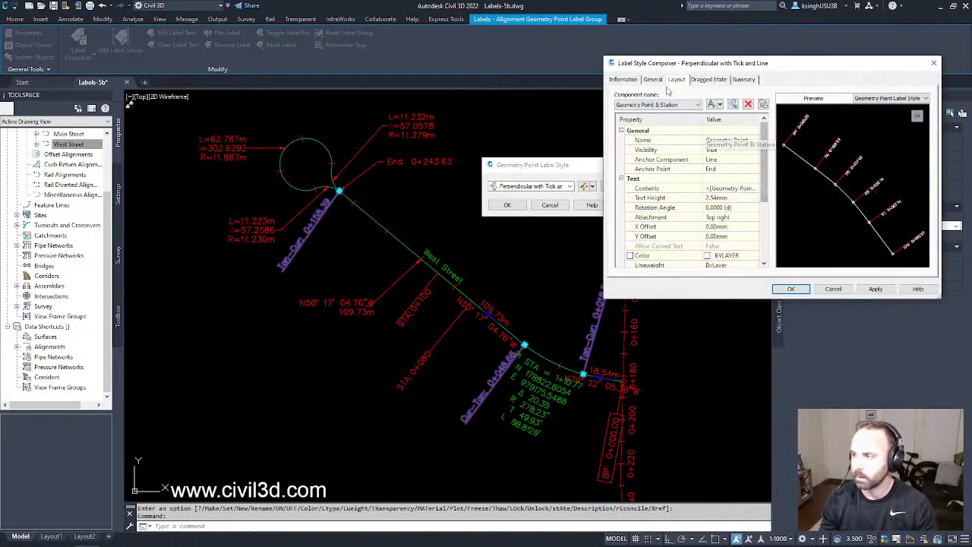
{"action": "left_click", "coordinate": [652, 82]}
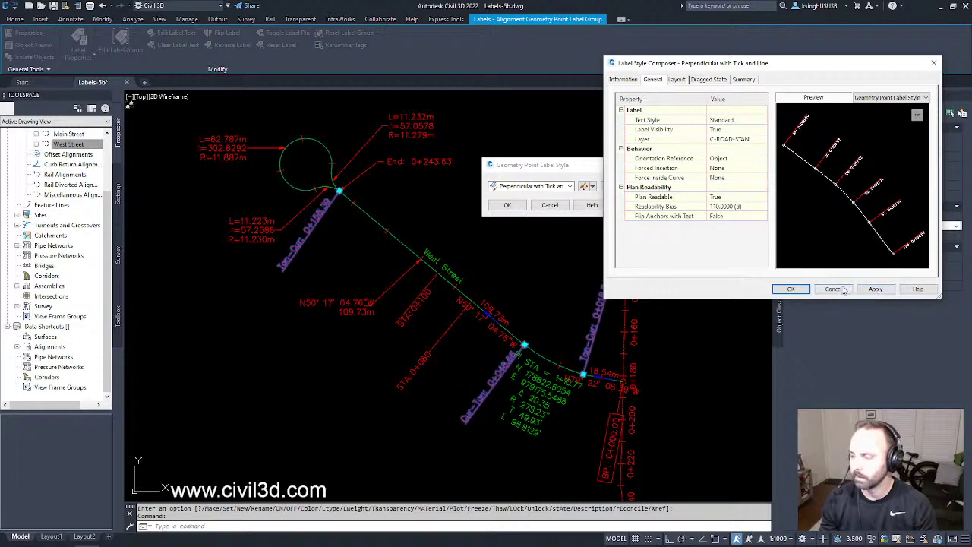
- Close the Perpendicular with Tick and Line style, cancel the geometry point label style selection, and clear the label selection
{"action": "left_click", "coordinate": [791, 289]}
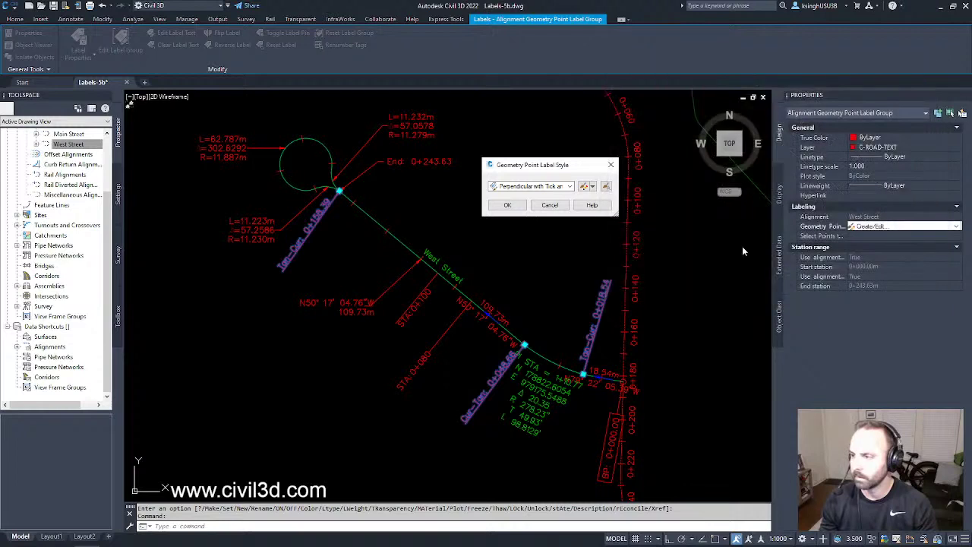
{"action": "left_click", "coordinate": [552, 207]}
{"action": "key", "text": "Escape"}
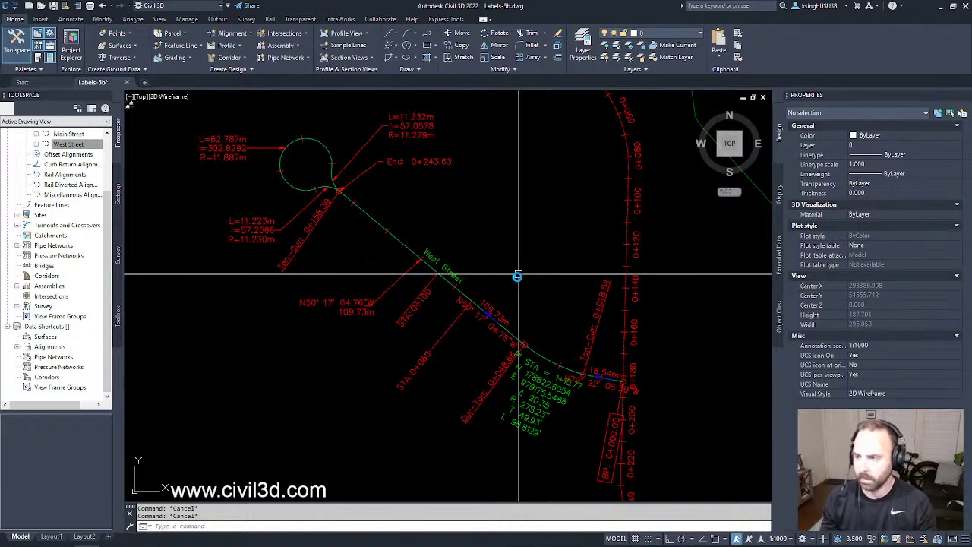
- Select West Street's bearing and distance tangent label at mid-alignment and open its Bearing over Distance style for editing
{"action": "middle_click_drag", "start_coordinate": [516, 273], "coordinate": [496, 260]}
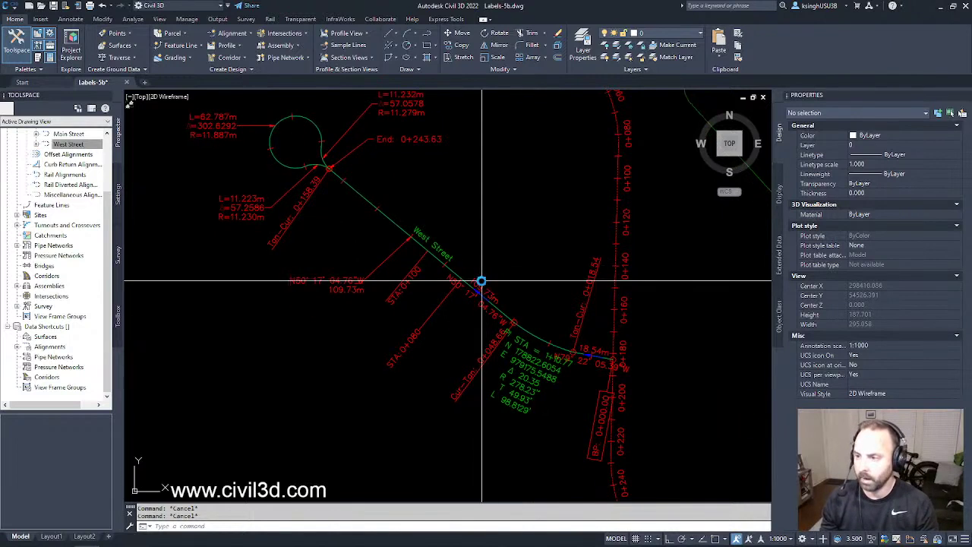
{"action": "left_click", "coordinate": [480, 284]}
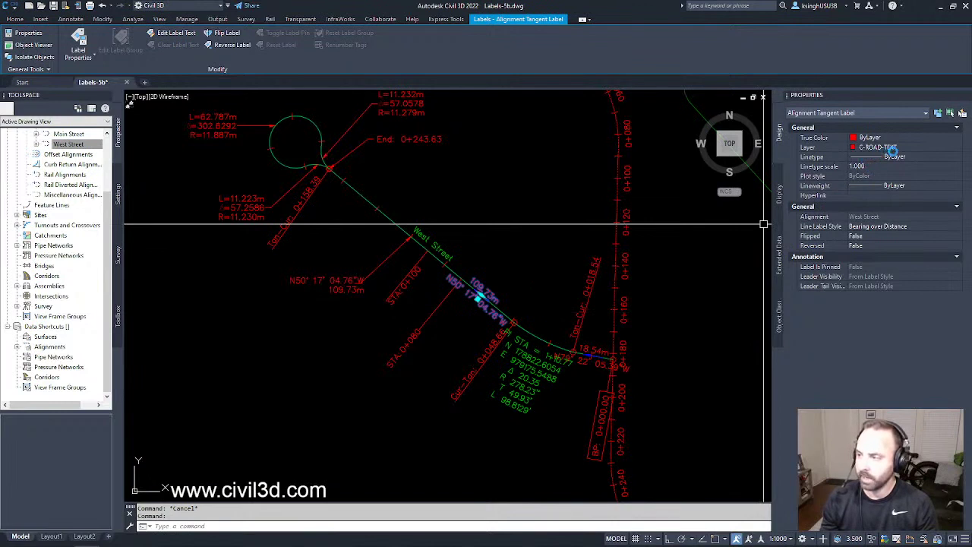
{"action": "left_click", "coordinate": [930, 226]}
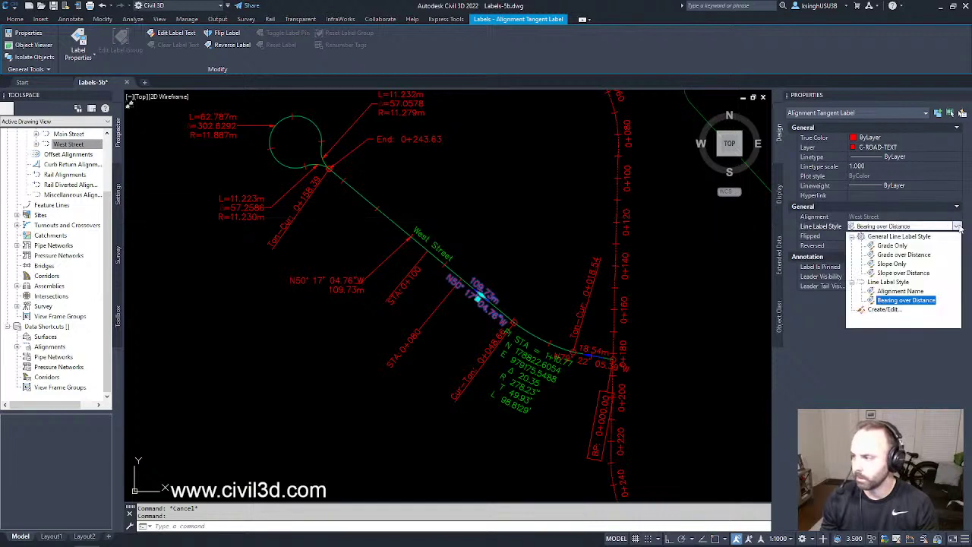
{"action": "left_click", "coordinate": [954, 226]}
{"action": "left_click", "coordinate": [896, 309]}
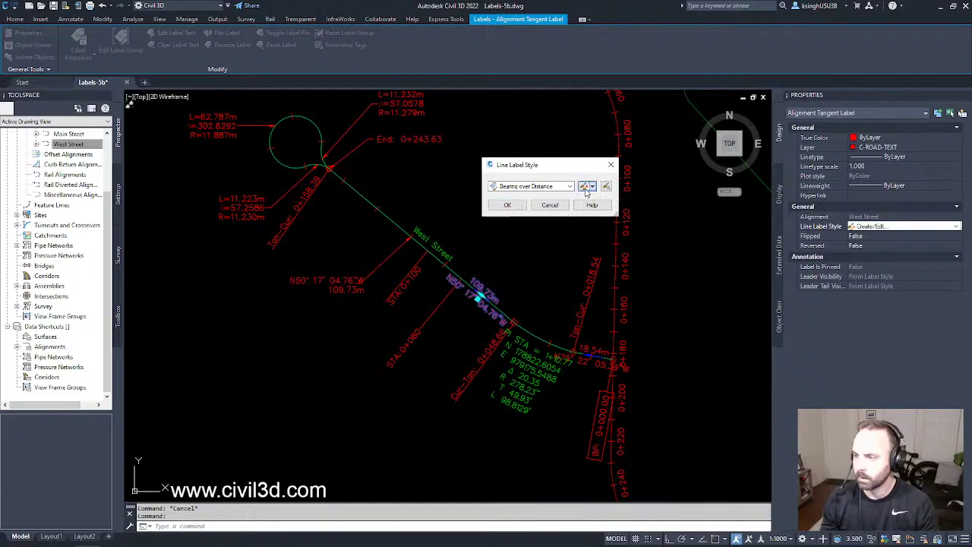
{"action": "left_click", "coordinate": [584, 186]}
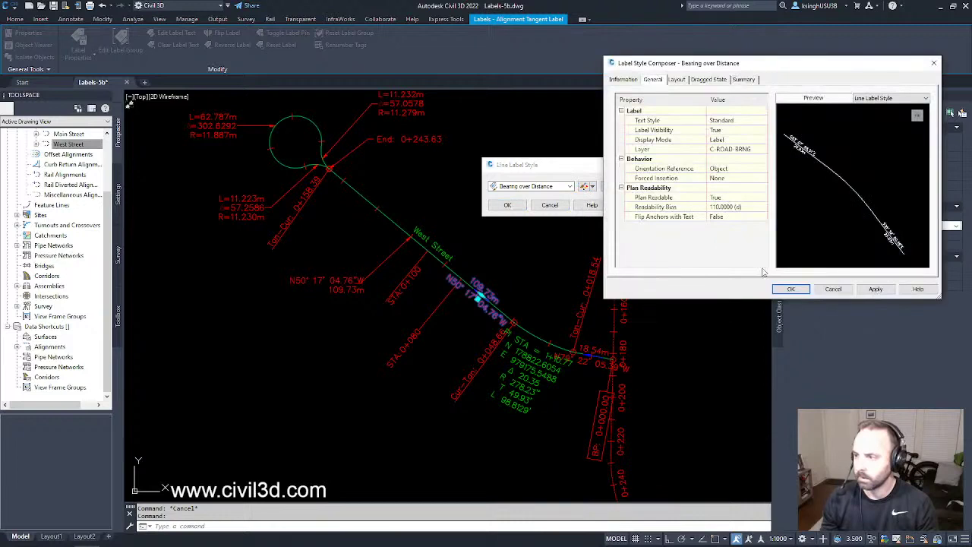
- Examine the Bearing over Distance style's layout and general settings, including the layer, and cancel out of the style editing
{"action": "left_click", "coordinate": [676, 80]}
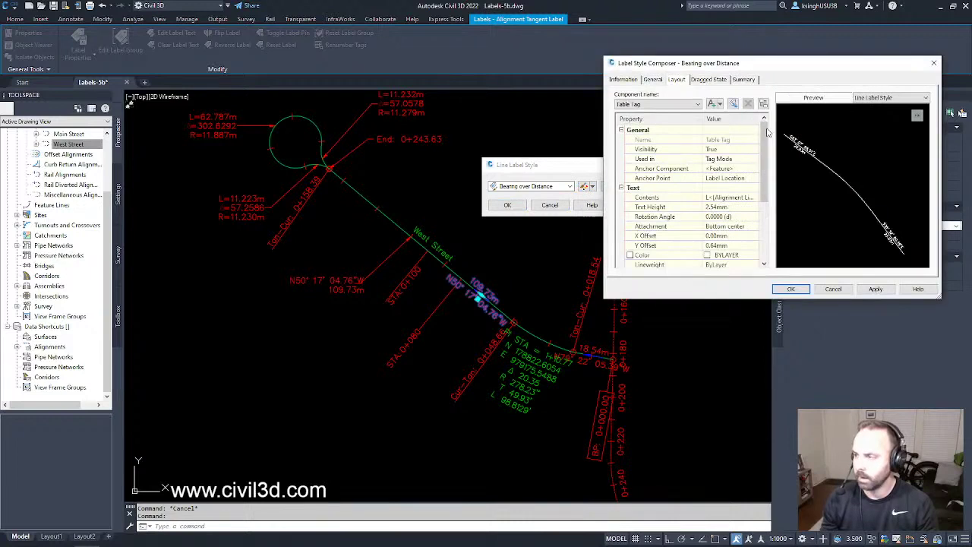
{"action": "left_click", "coordinate": [653, 79]}
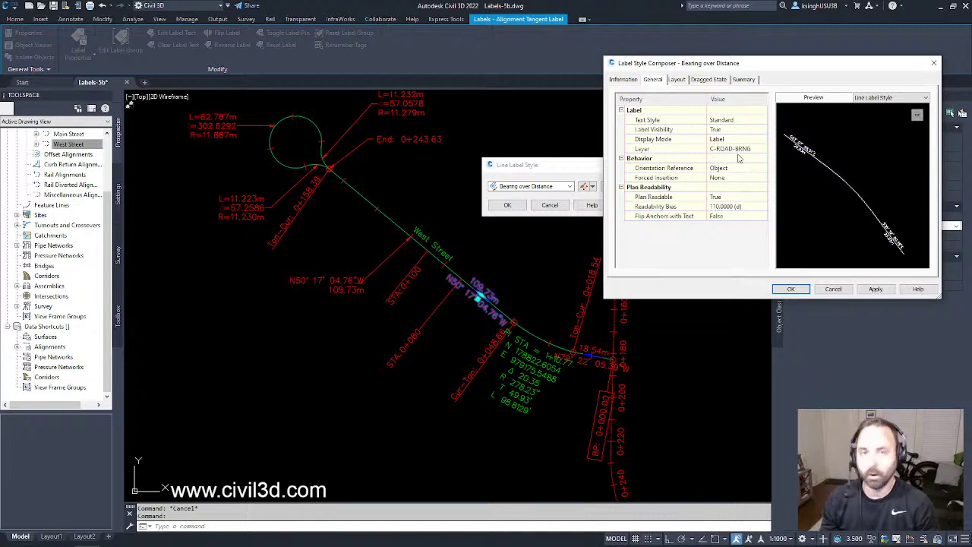
{"action": "left_click", "coordinate": [833, 290]}
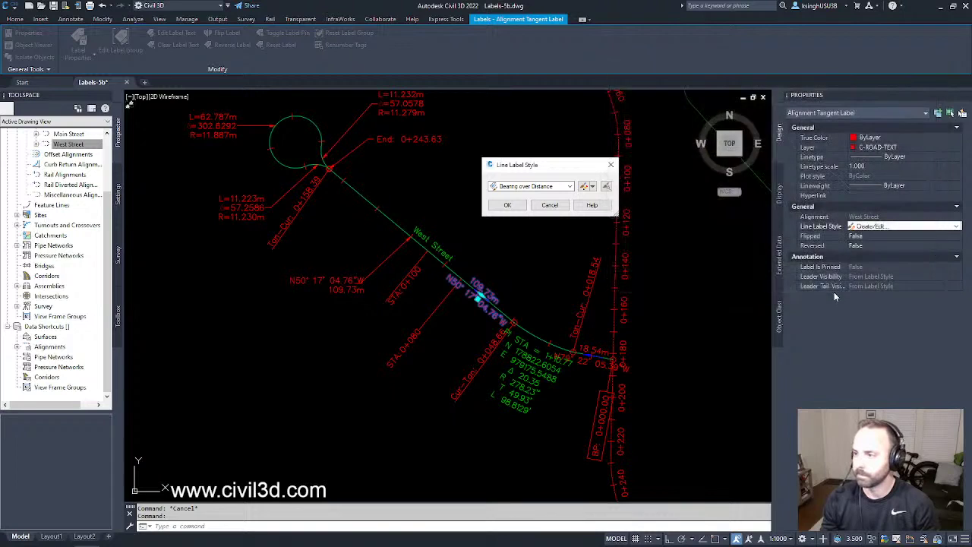
{"action": "left_click", "coordinate": [548, 205]}
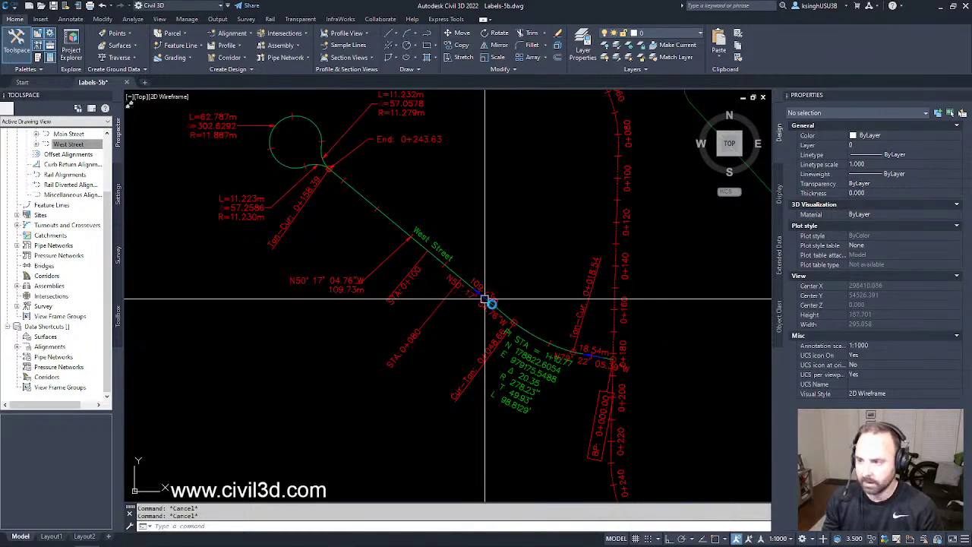
- Select West Street's major station labels, examine the label group's layer and color properties, and clear the selection
{"action": "scroll", "coordinate": [471, 338], "scroll_direction": "up", "scroll_amount": 3}
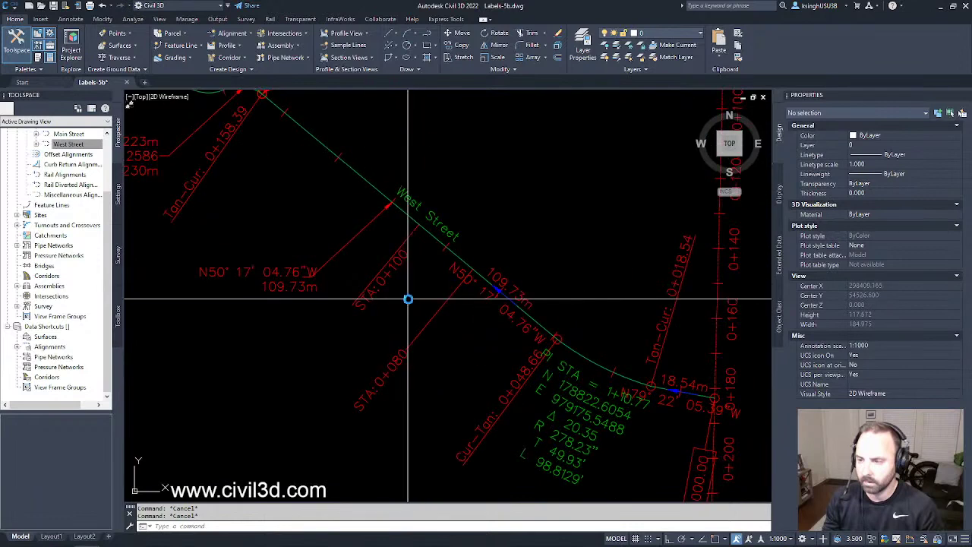
{"action": "scroll", "coordinate": [410, 301], "scroll_direction": "up", "scroll_amount": 2}
{"action": "middle_click_drag", "start_coordinate": [406, 301], "coordinate": [456, 266]}
{"action": "left_click", "coordinate": [473, 202]}
{"action": "left_click", "coordinate": [403, 376]}
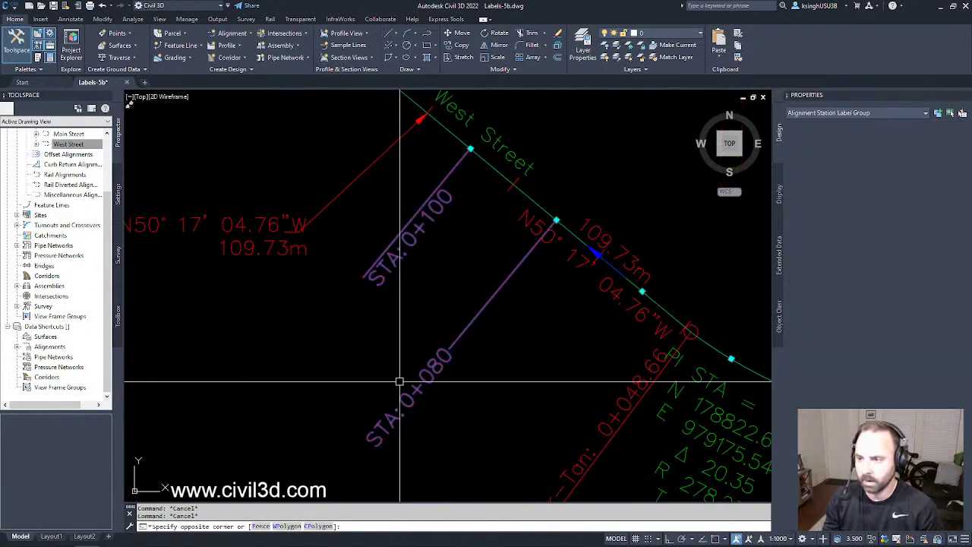
{"action": "mouse_move", "coordinate": [409, 335]}
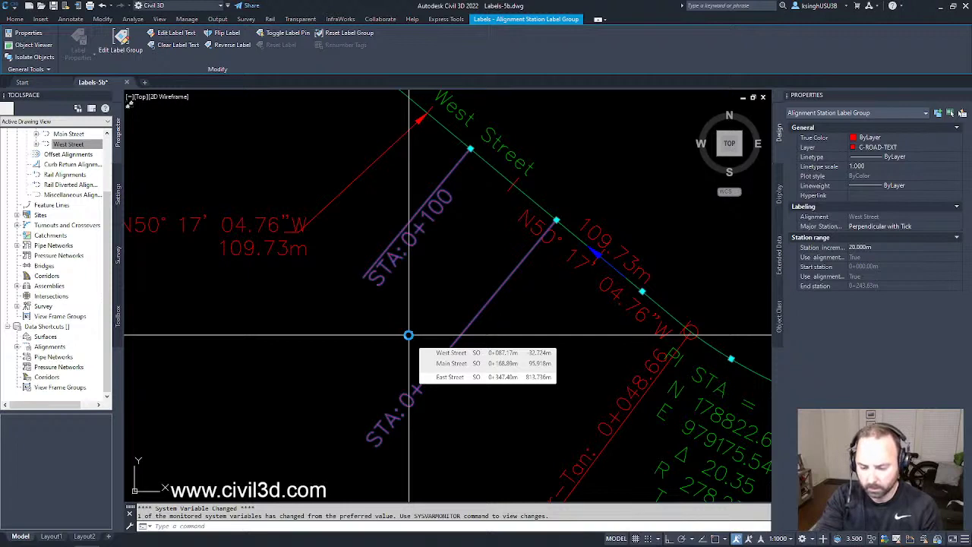
{"action": "key", "text": "Escape"}
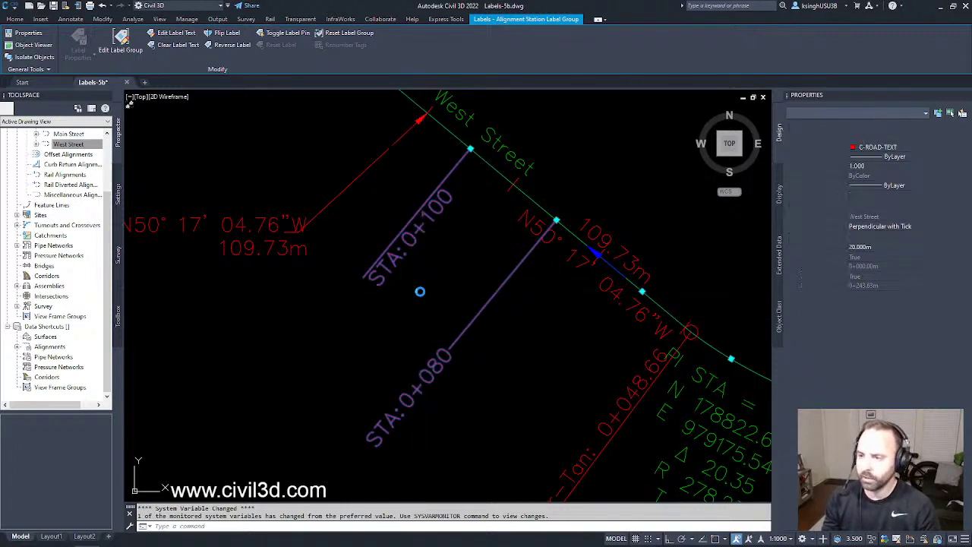
- Turn on the C-ROAD-TEXT layer
{"action": "scroll", "coordinate": [420, 292], "scroll_direction": "down", "scroll_amount": 8}
{"action": "scroll", "coordinate": [422, 250], "scroll_direction": "up", "scroll_amount": 3}
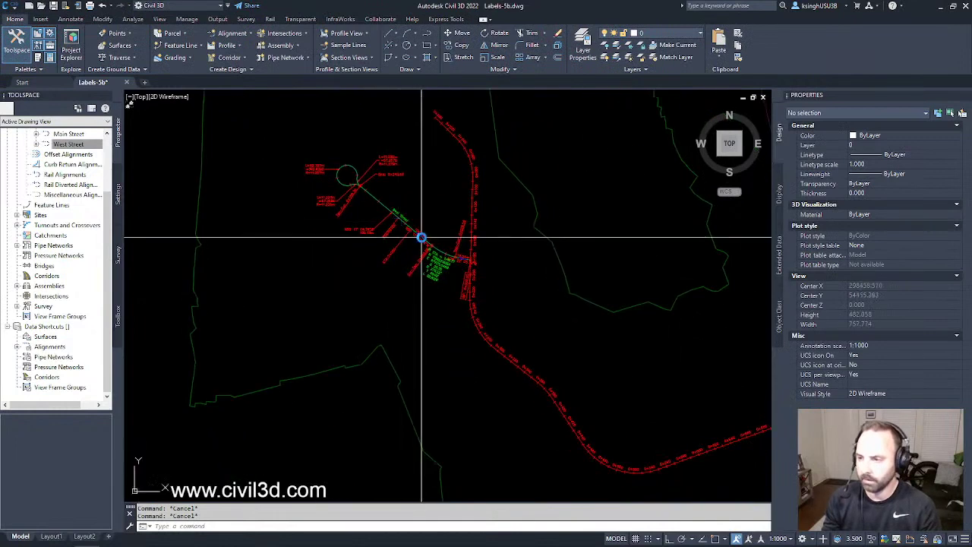
{"action": "scroll", "coordinate": [422, 238], "scroll_direction": "up", "scroll_amount": 5}
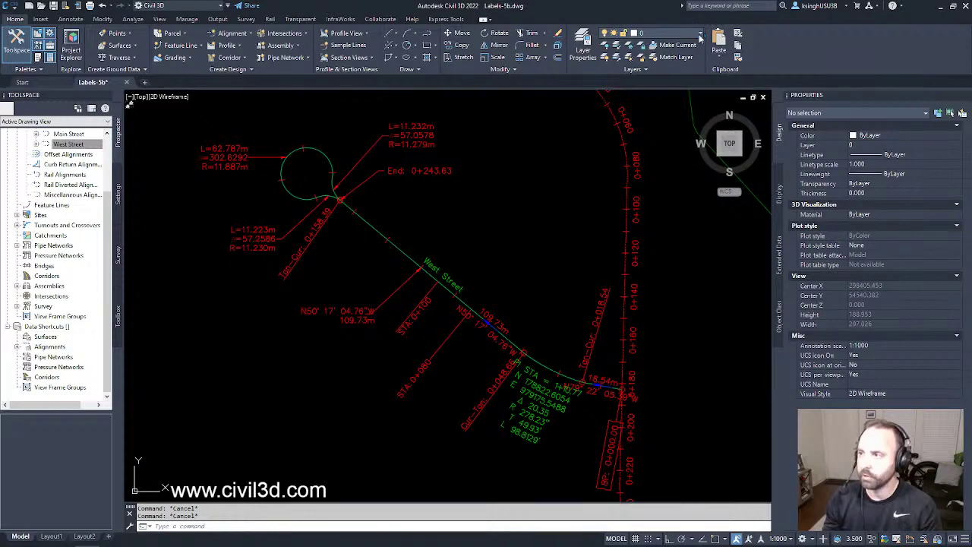
{"action": "left_click", "coordinate": [699, 34]}
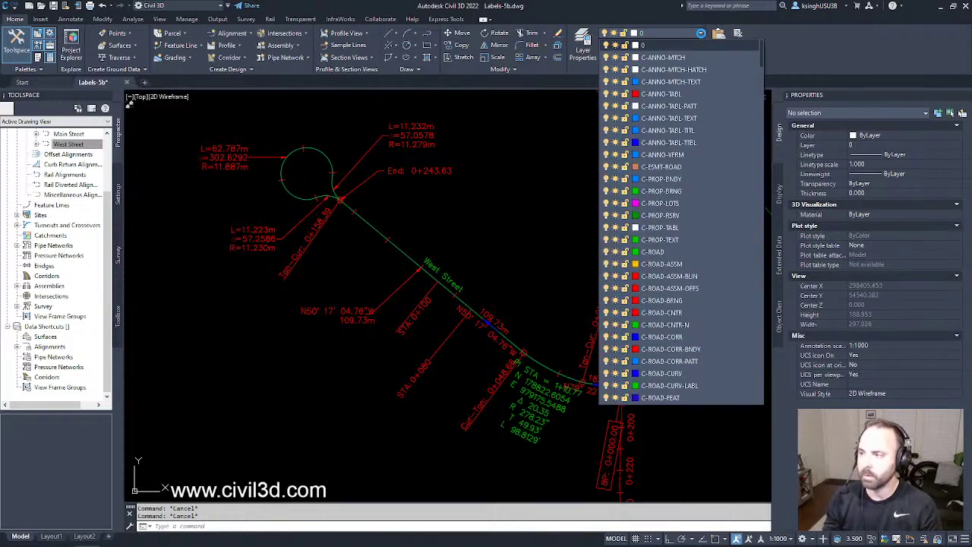
{"action": "scroll", "coordinate": [679, 260], "scroll_direction": "down", "scroll_amount": 15}
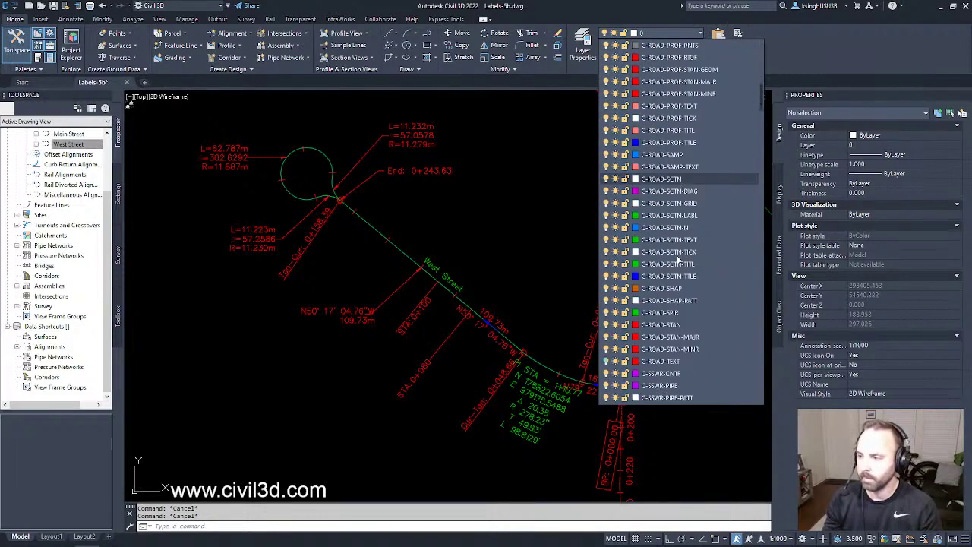
{"action": "scroll", "coordinate": [679, 258], "scroll_direction": "down", "scroll_amount": 1}
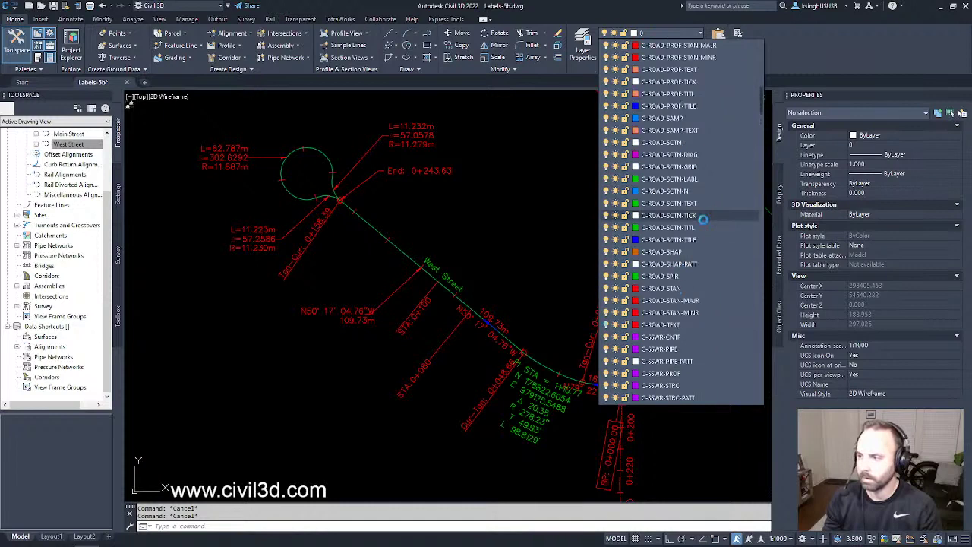
{"action": "left_click", "coordinate": [606, 324]}
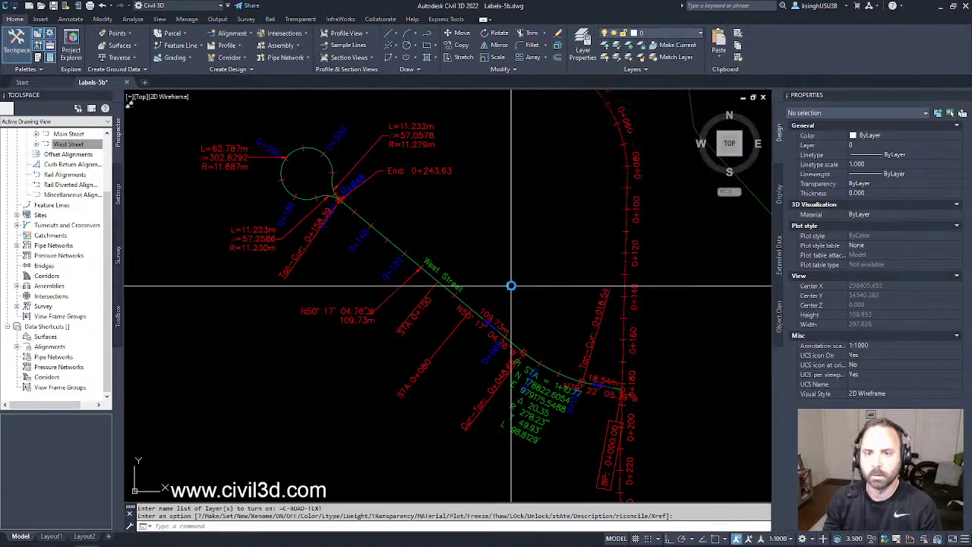
{"action": "key", "text": "Escape"}
{"action": "scroll", "coordinate": [503, 284], "scroll_direction": "down", "scroll_amount": 1}
{"action": "scroll", "coordinate": [536, 243], "scroll_direction": "up", "scroll_amount": 1}
{"action": "middle_click_drag", "start_coordinate": [527, 259], "coordinate": [537, 269]}
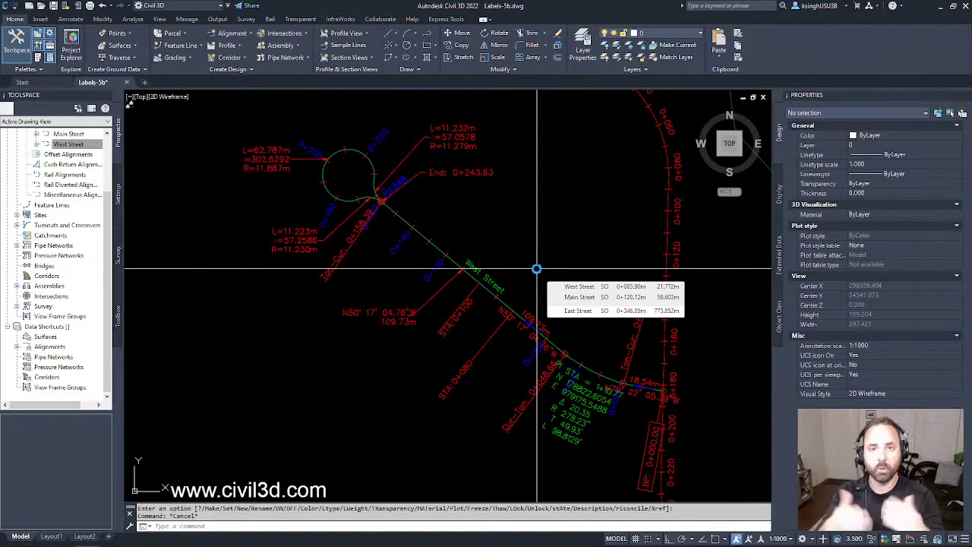
{"action": "middle_click_drag", "start_coordinate": [536, 269], "coordinate": [543, 291]}
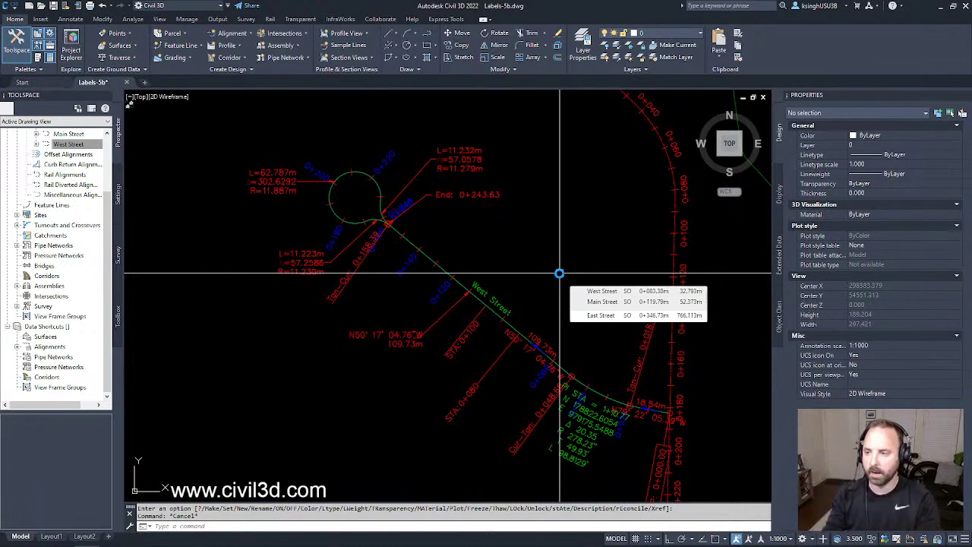
{"action": "mouse_move", "coordinate": [562, 280]}
{"action": "middle_mouse_down"}
{"action": "mouse_move", "coordinate": [527, 271]}
{"action": "mouse_move", "coordinate": [542, 272]}
{"action": "middle_mouse_up"}
{"action": "mouse_move", "coordinate": [541, 272]}
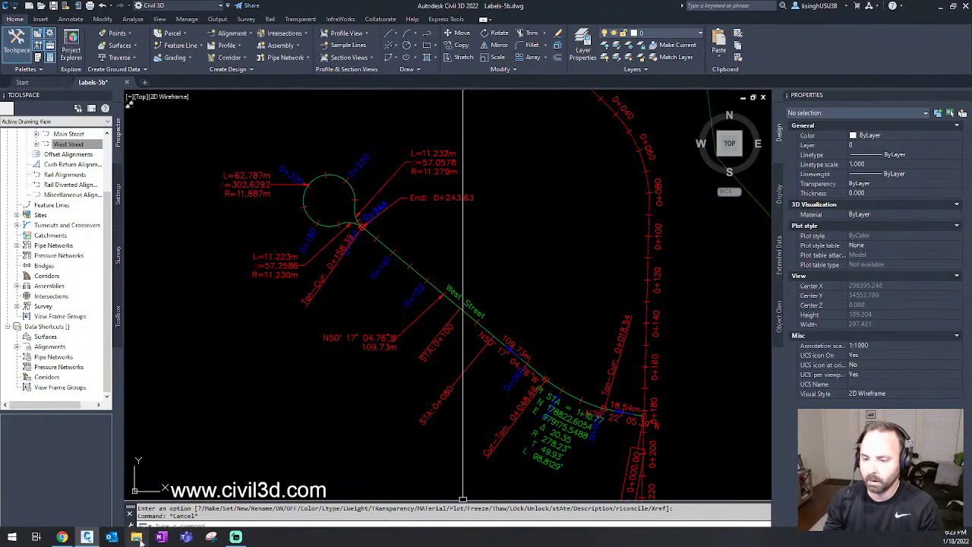
- Switch to Chrome, go back to the Converting Labels to Tags article, and open the site's Start Free Trial page
{"action": "left_click", "coordinate": [63, 537]}
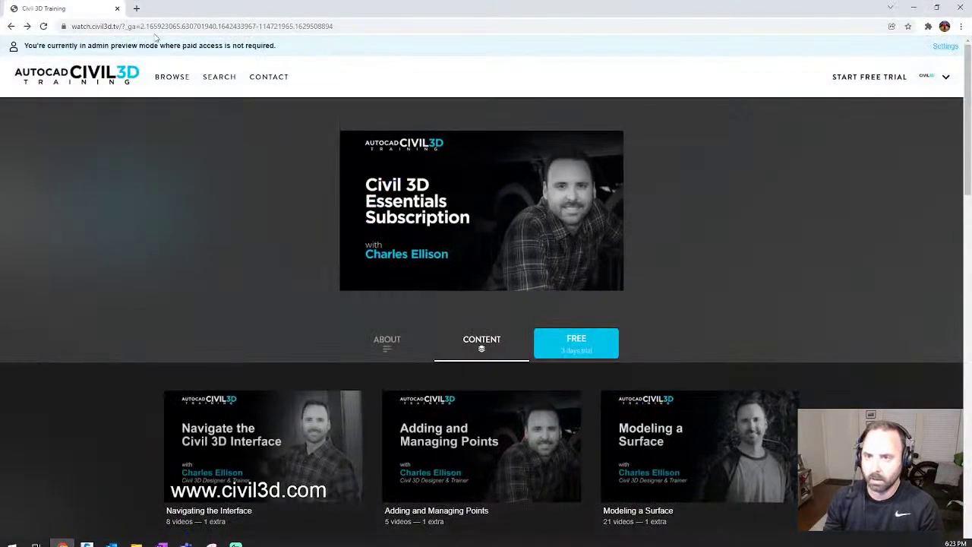
{"action": "left_click", "coordinate": [11, 26]}
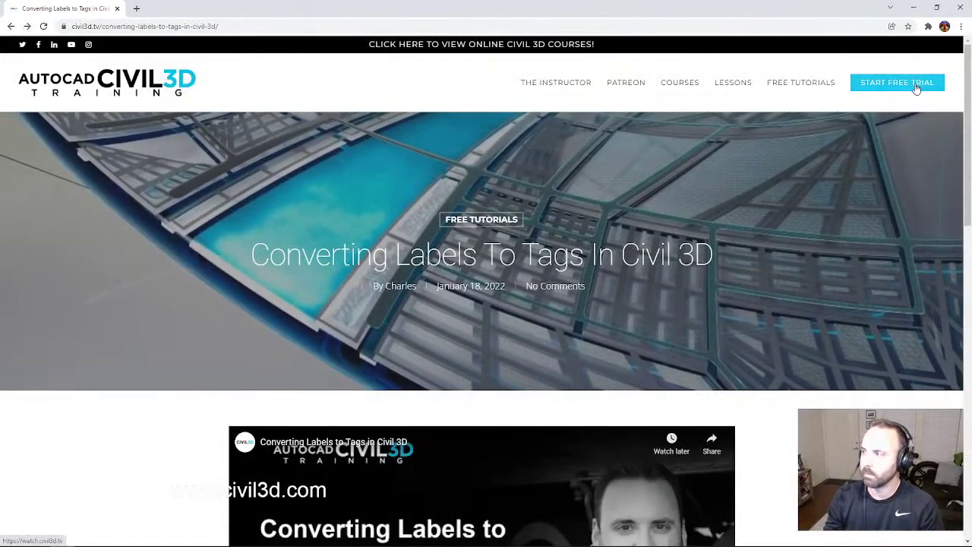
{"action": "left_click", "coordinate": [940, 88]}
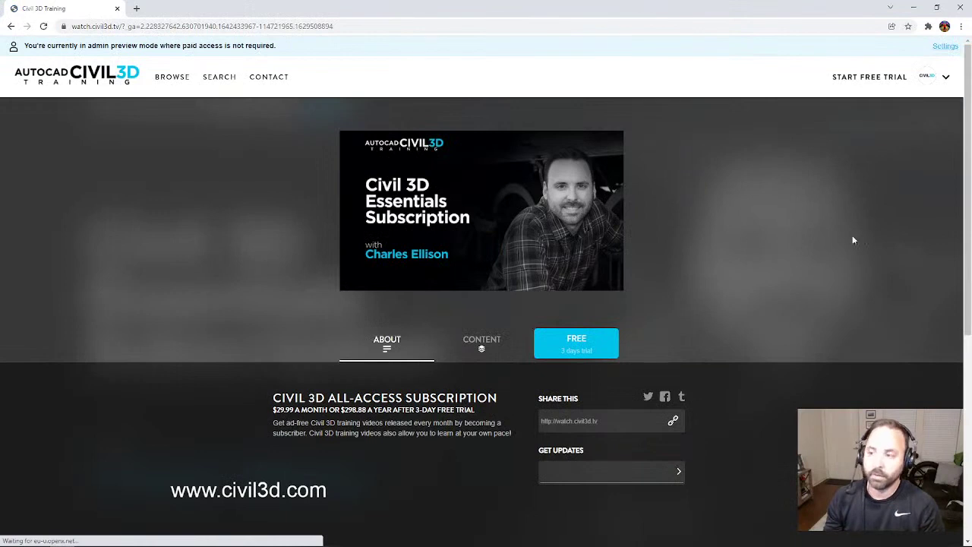
- Show the Civil 3D Essentials Subscription's course content and look through the list of courses
{"action": "scroll", "coordinate": [782, 300], "scroll_direction": "down", "scroll_amount": 1}
{"action": "scroll", "coordinate": [646, 222], "scroll_direction": "up", "scroll_amount": 1}
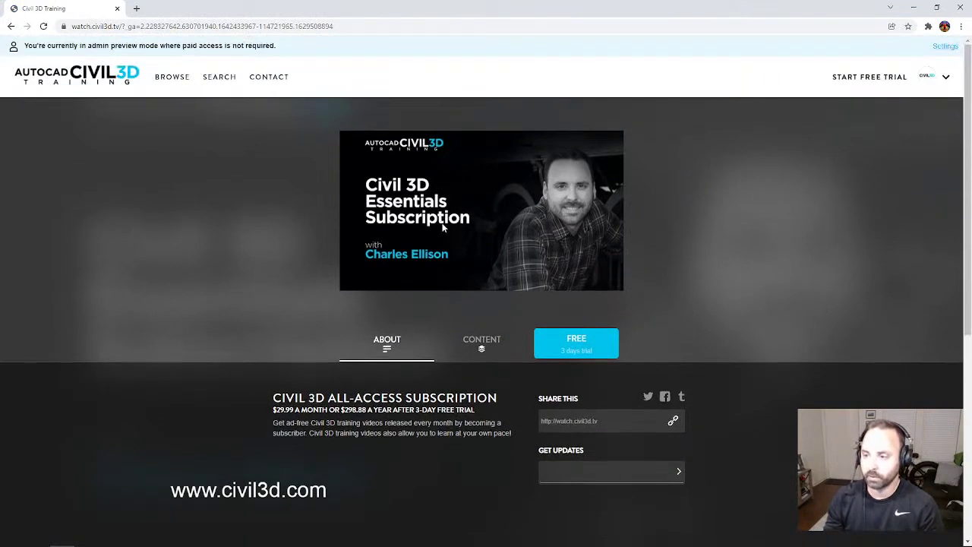
{"action": "left_click", "coordinate": [482, 350]}
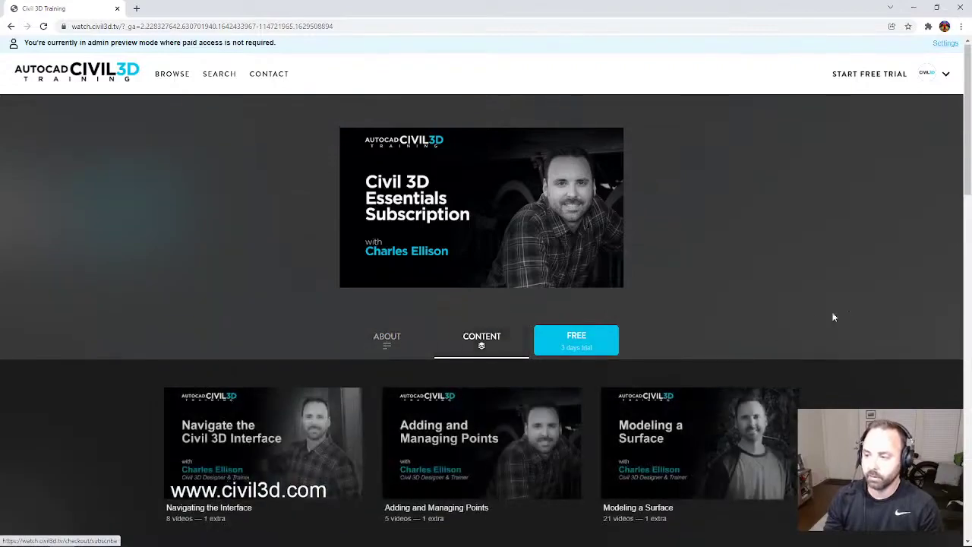
{"action": "scroll", "coordinate": [833, 313], "scroll_direction": "down", "scroll_amount": 10}
{"action": "scroll", "coordinate": [838, 304], "scroll_direction": "down", "scroll_amount": 3}
{"action": "scroll", "coordinate": [834, 312], "scroll_direction": "up", "scroll_amount": 7}
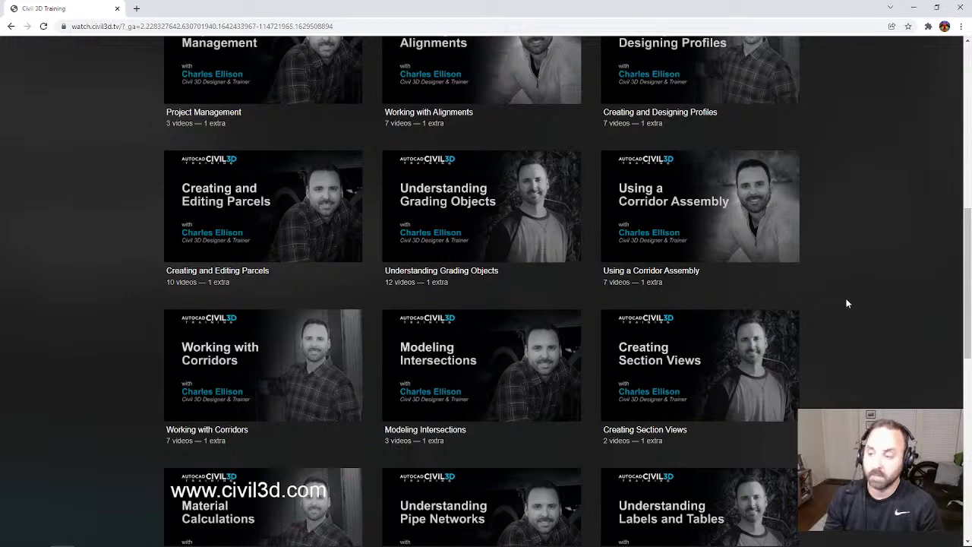
{"action": "scroll", "coordinate": [834, 315], "scroll_direction": "up", "scroll_amount": 7}
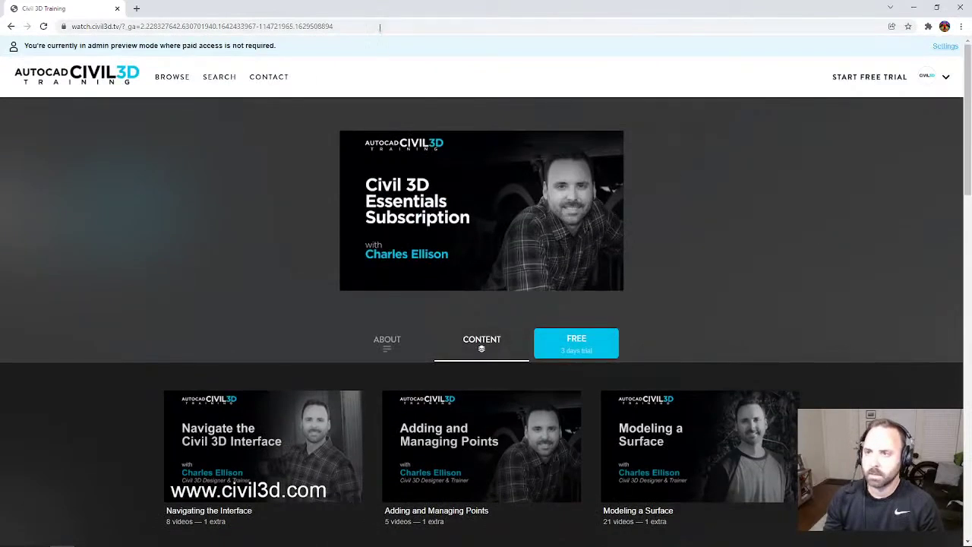
- Open the CIVIL3D YouTube channel at youtube.com/civil3d in place of the current training page
{"action": "left_click_drag", "start_coordinate": [379, 27], "coordinate": [60, 29]}
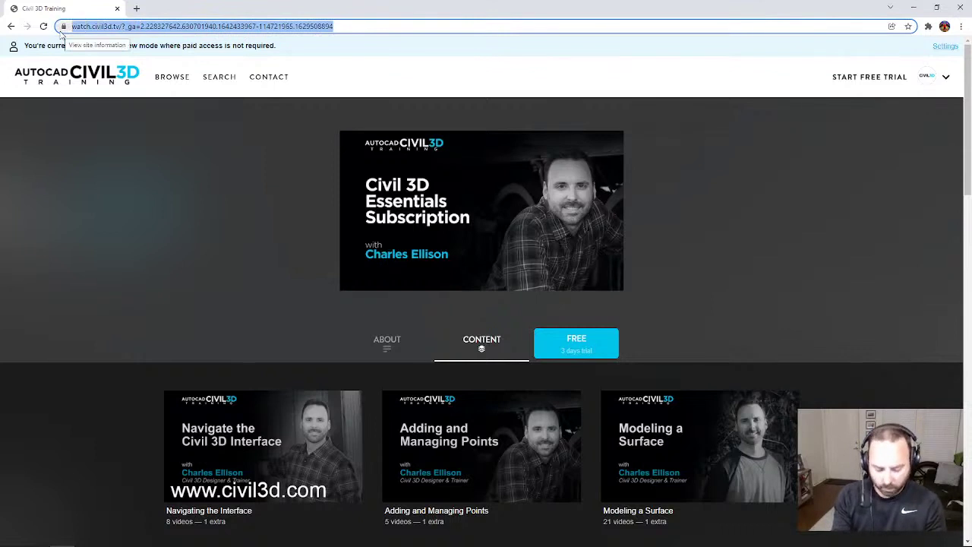
{"action": "type", "text": "yout"}
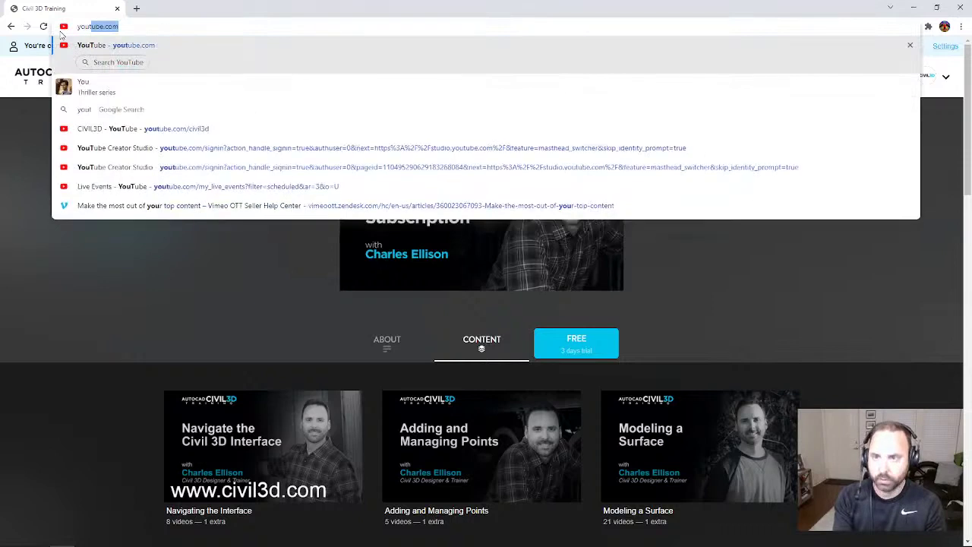
{"action": "type", "text": "ube."}
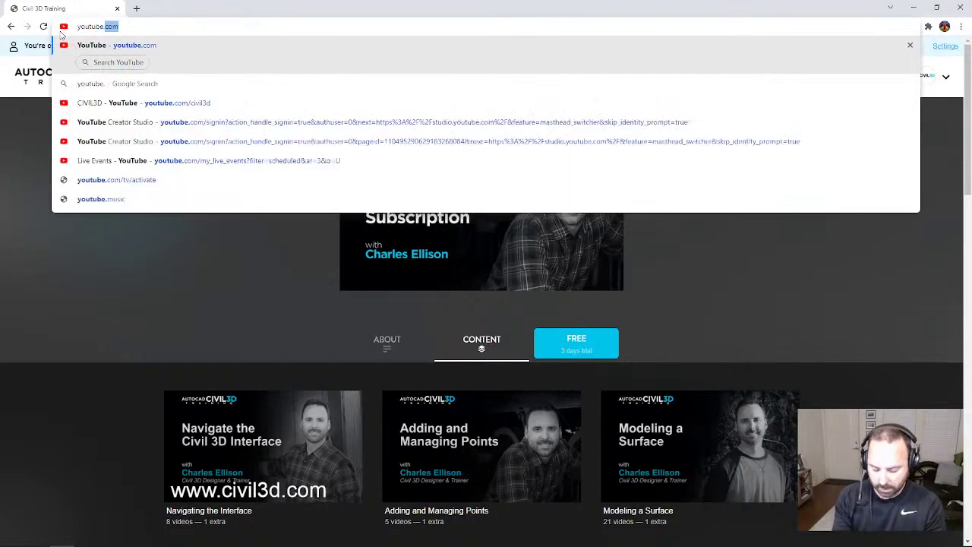
{"action": "type", "text": "com/civil"}
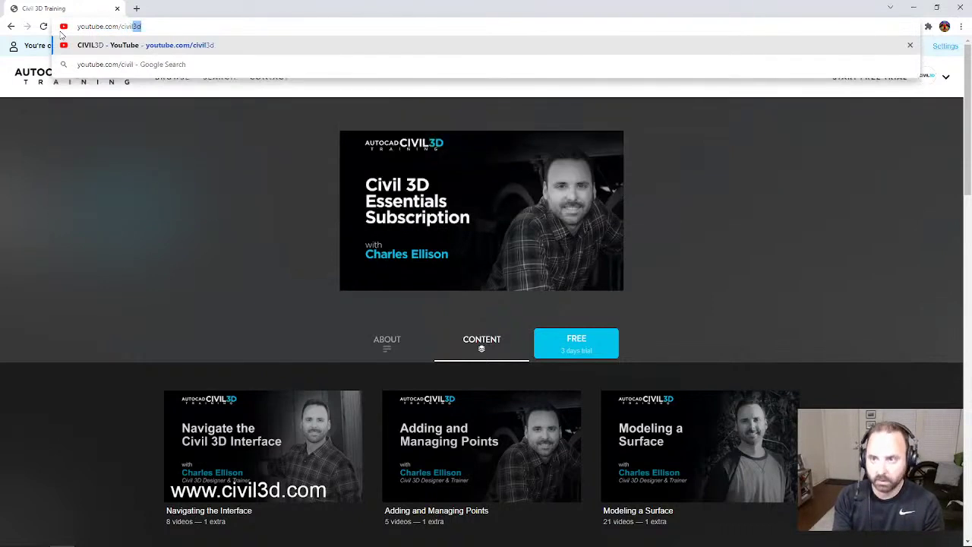
{"action": "type", "text": "3d"}
{"action": "key", "text": "Return"}
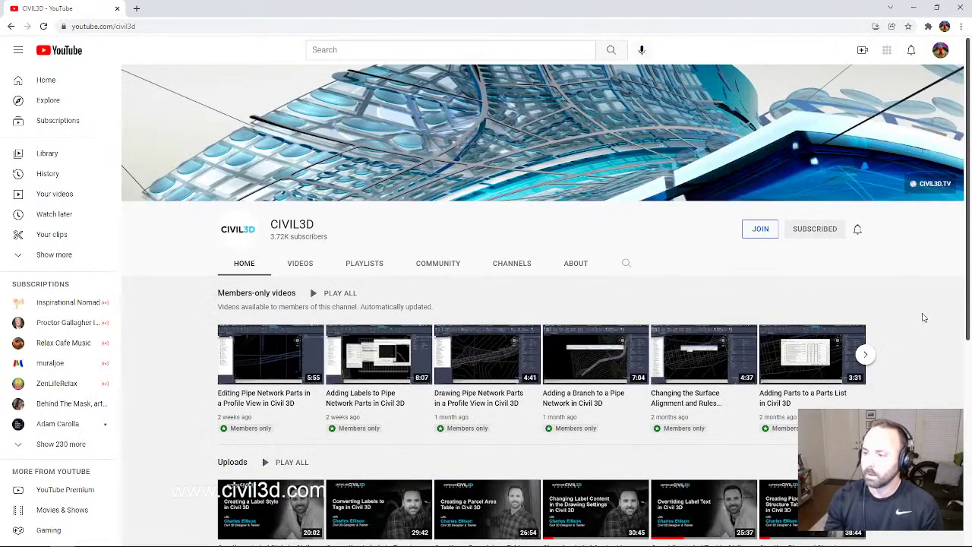
- Show the channel's uploaded videos, look through the list, and return to its beginning
{"action": "left_click", "coordinate": [300, 264]}
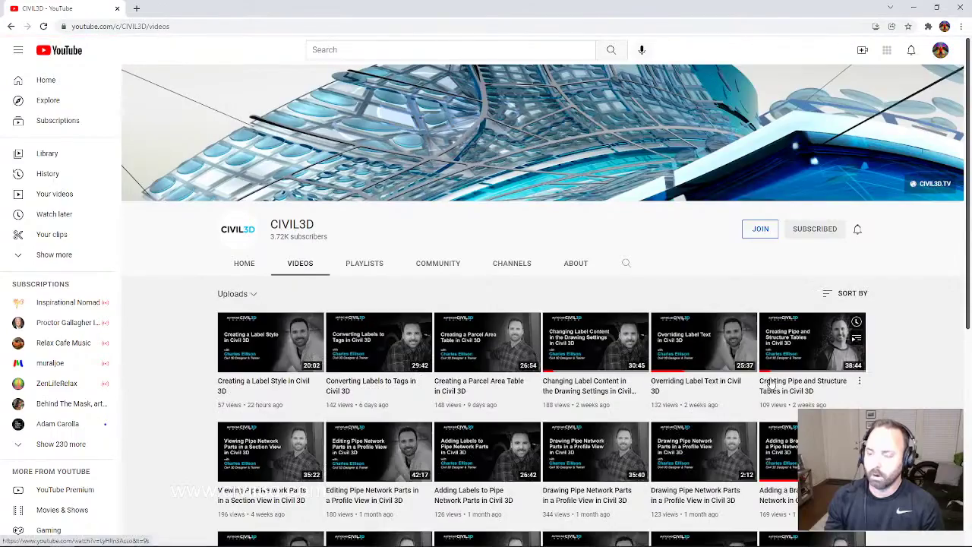
{"action": "scroll", "coordinate": [896, 324], "scroll_direction": "down", "scroll_amount": 2}
{"action": "scroll", "coordinate": [896, 324], "scroll_direction": "down", "scroll_amount": 3}
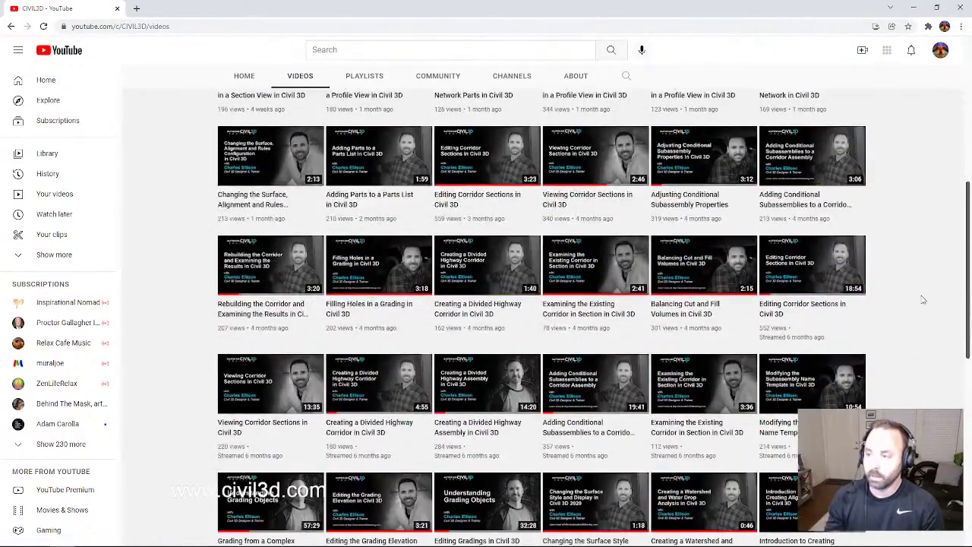
{"action": "scroll", "coordinate": [923, 301], "scroll_direction": "up", "scroll_amount": 6}
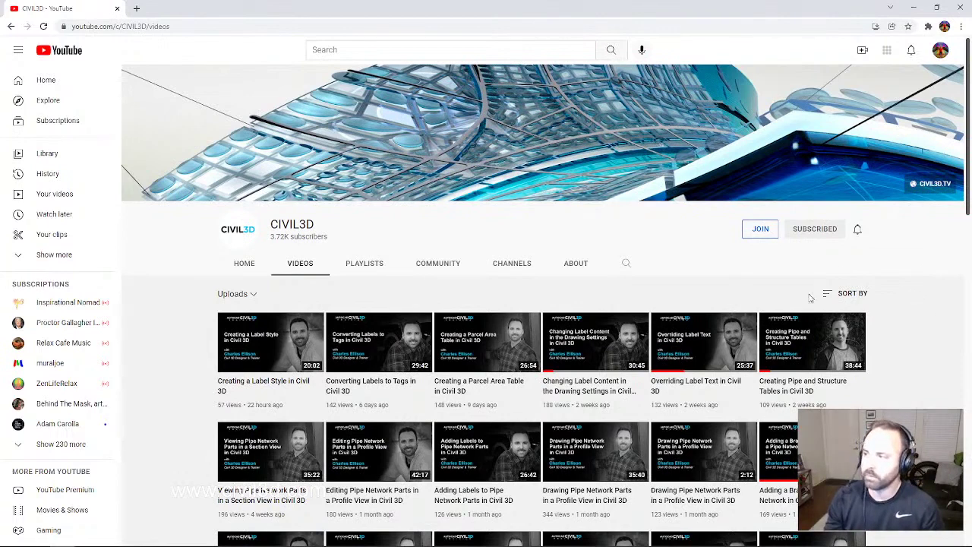
- Open the channel's membership offer and review the perks of the Civil 3D Lessons and Civil 3D All-Access levels
{"action": "left_click", "coordinate": [760, 230]}
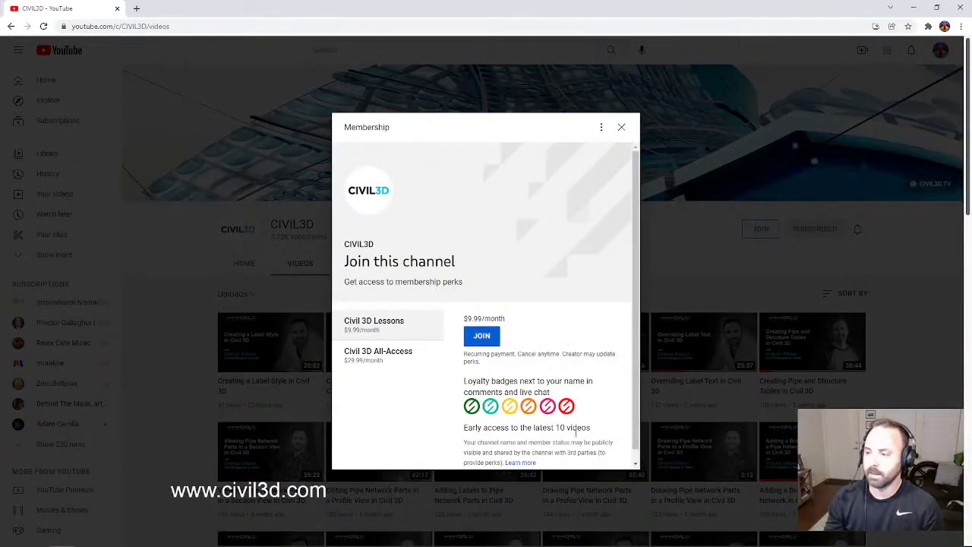
{"action": "left_click", "coordinate": [403, 355]}
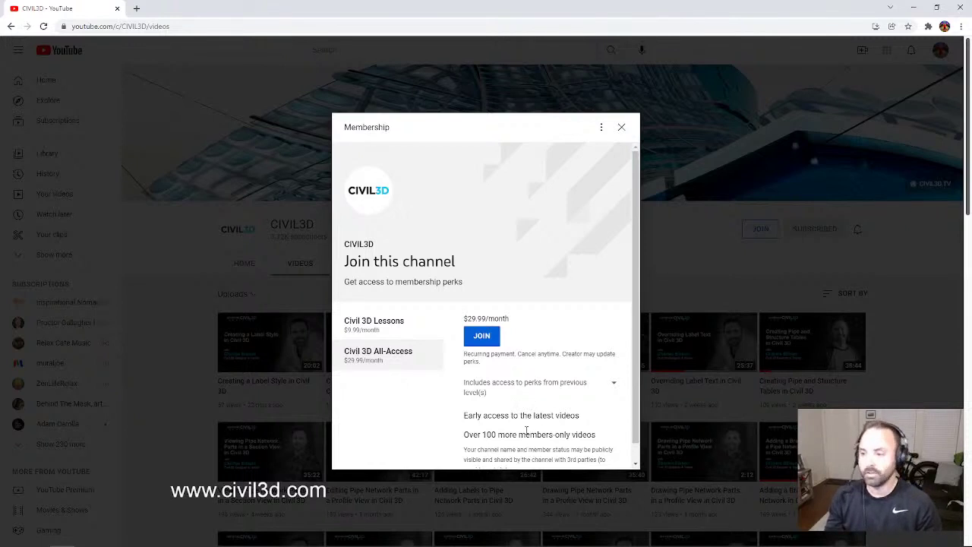
{"action": "scroll", "coordinate": [536, 399], "scroll_direction": "down", "scroll_amount": 1}
{"action": "scroll", "coordinate": [547, 382], "scroll_direction": "up", "scroll_amount": 1}
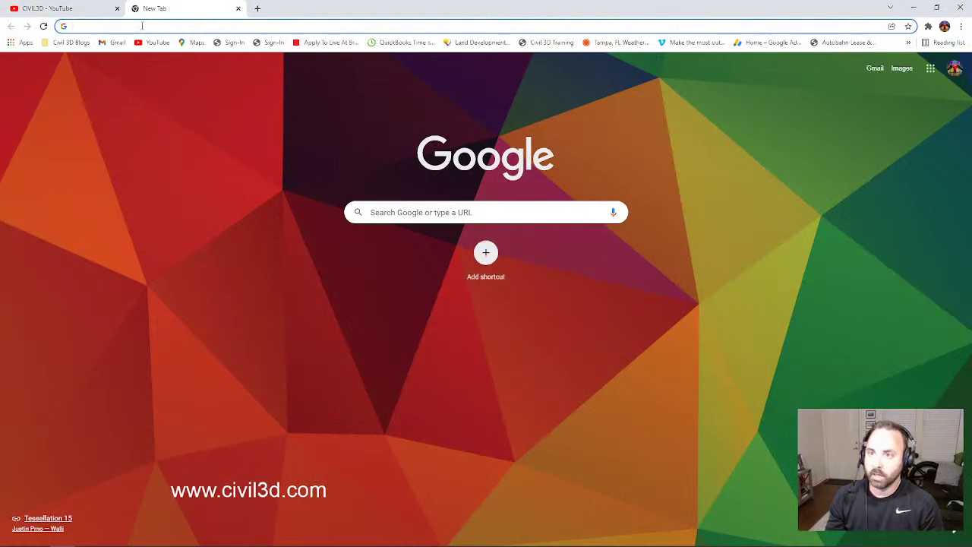
{"action": "left_click", "coordinate": [237, 8]}
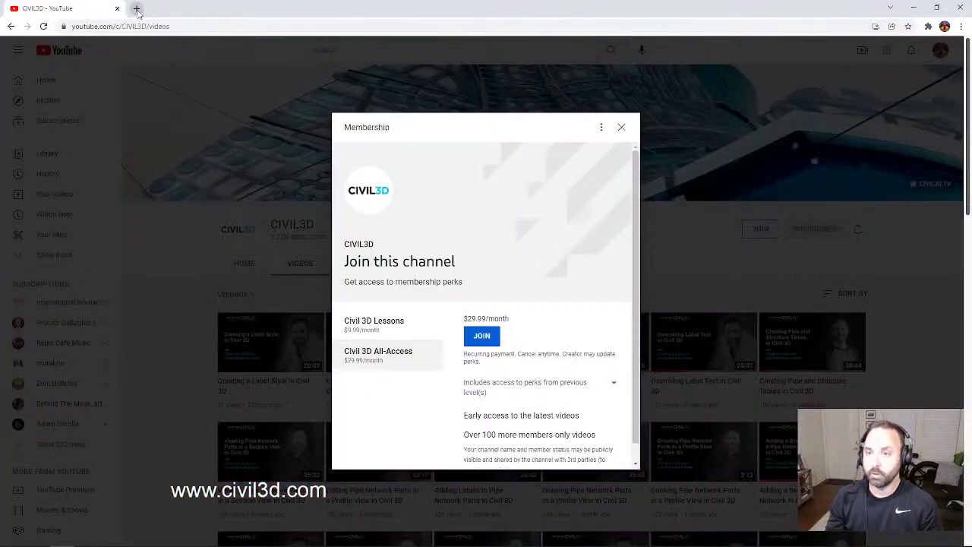
{"action": "left_click", "coordinate": [137, 8]}
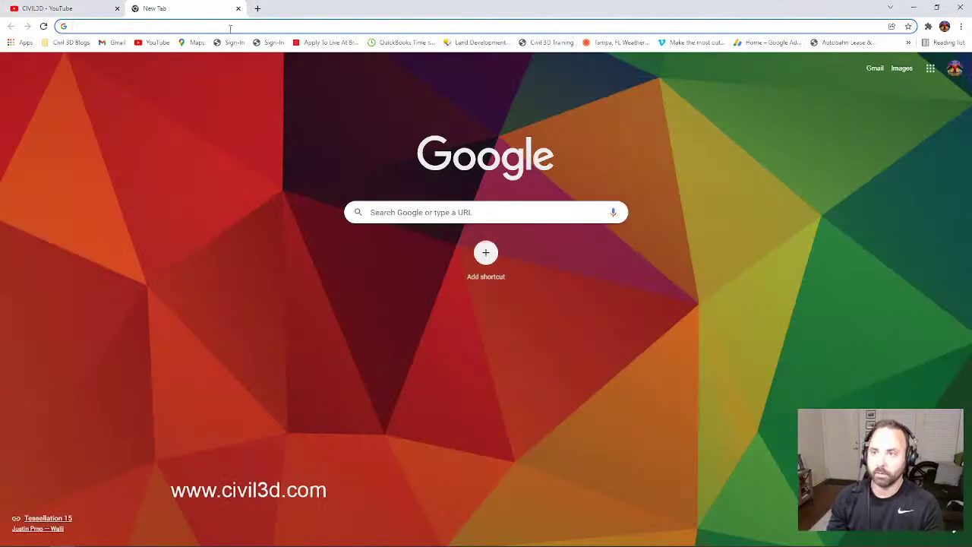
{"action": "left_click", "coordinate": [237, 8]}
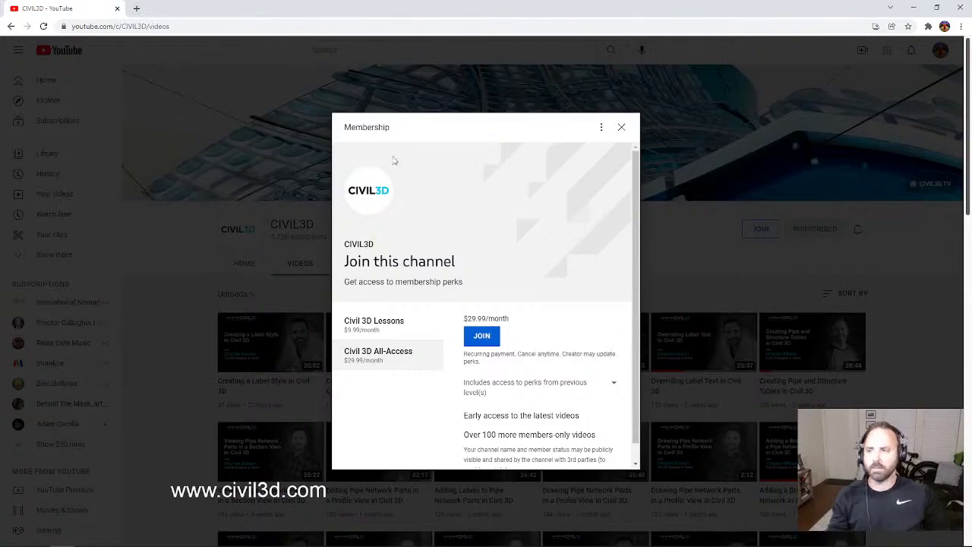
- Close the membership offer to return to the channel's video list
{"action": "left_click", "coordinate": [621, 127]}
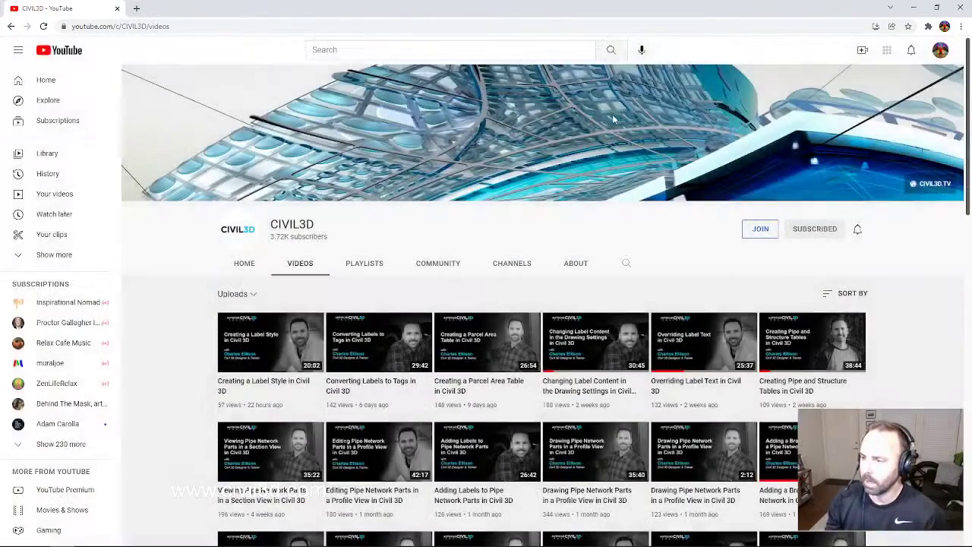